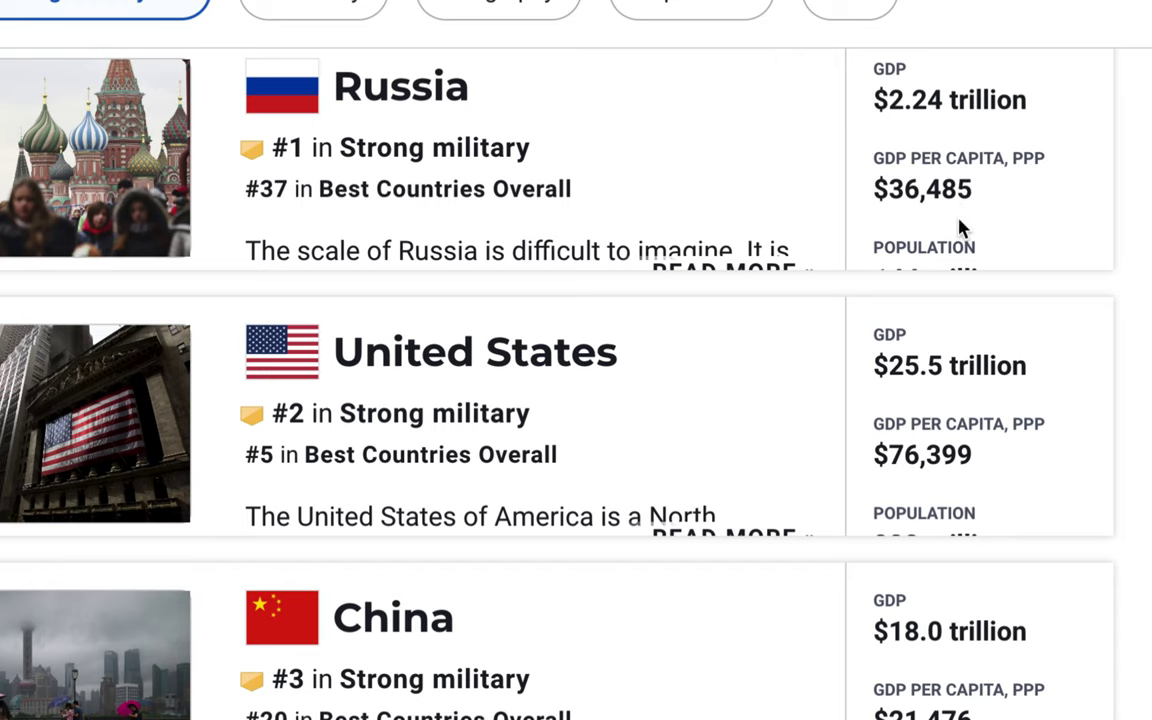
Examine the GDP and GDP per capita figures for Russia, the United States and China in the strong military ranking.
scroll(960, 228, down, 1)
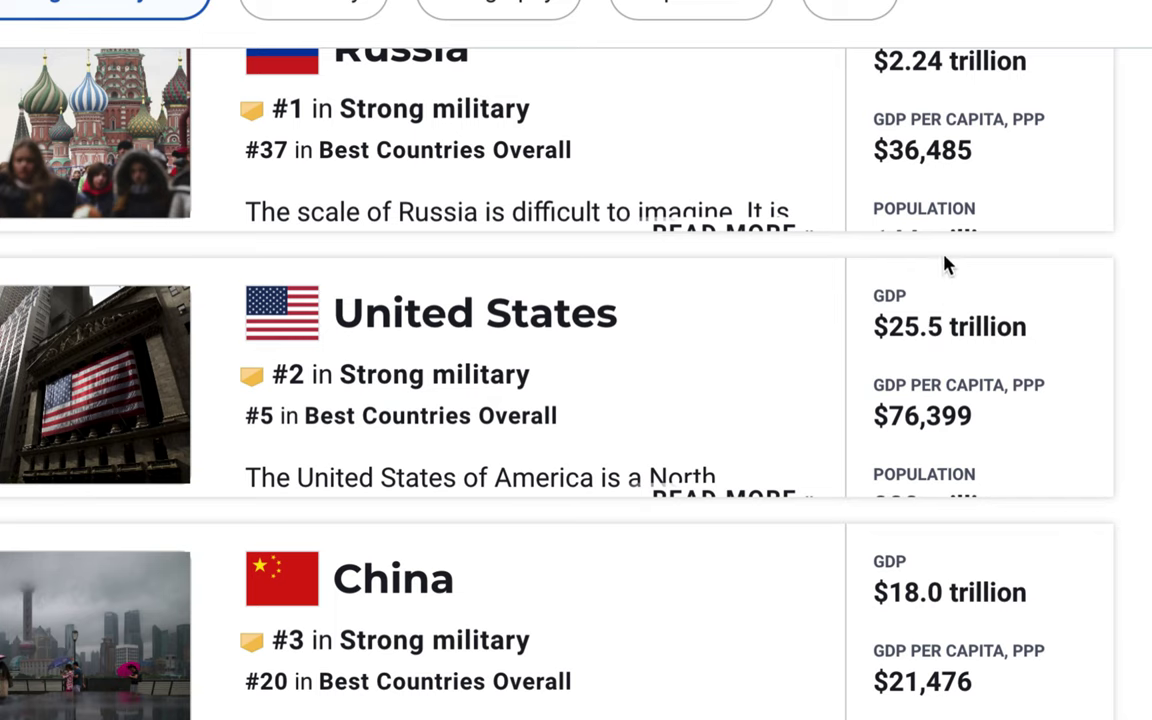
scroll(950, 200, up, 2)
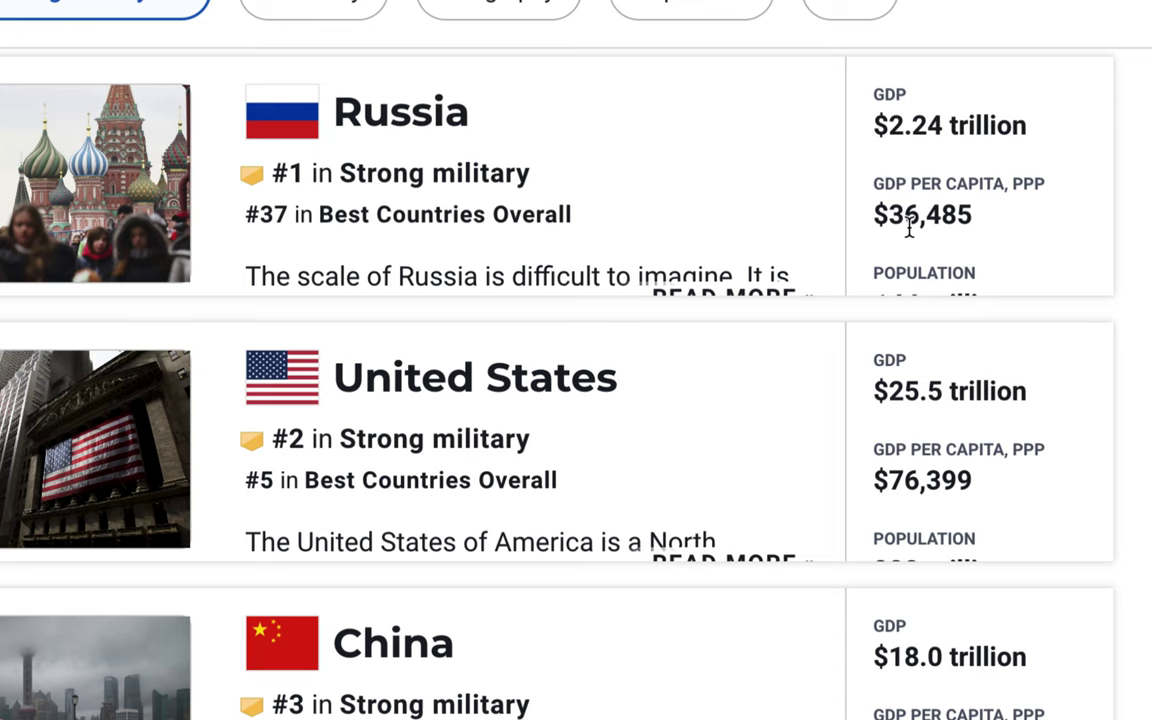
scroll(954, 325, down, 1)
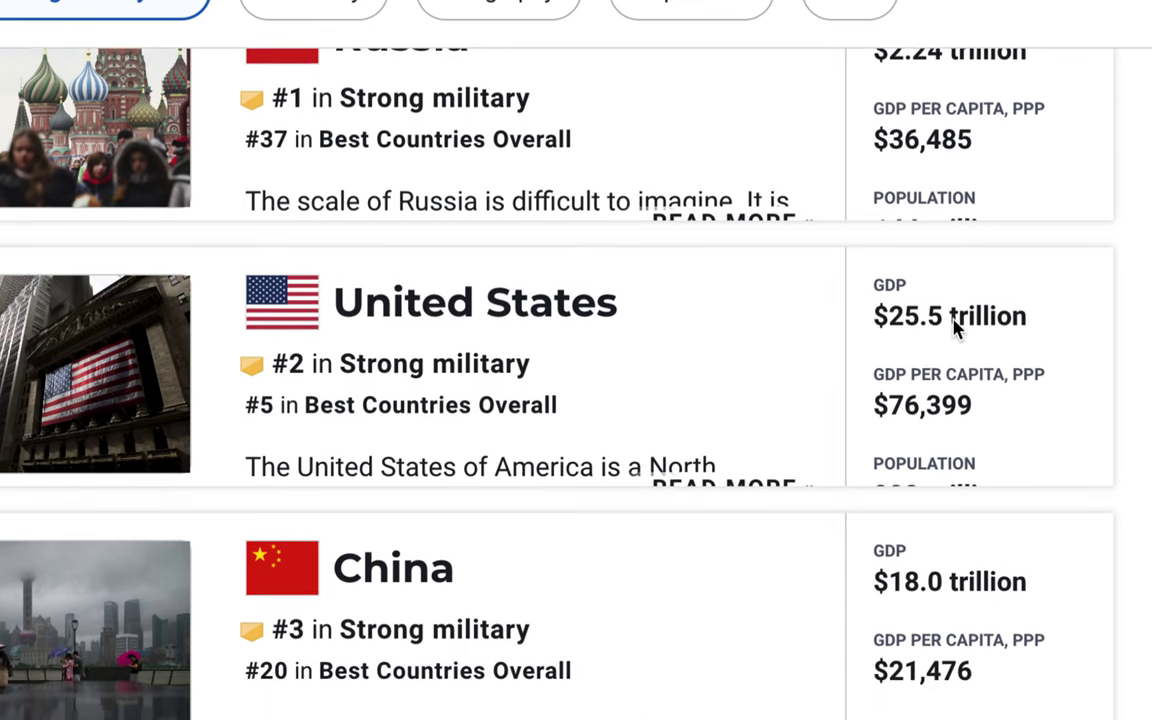
scroll(915, 332, up, 1)
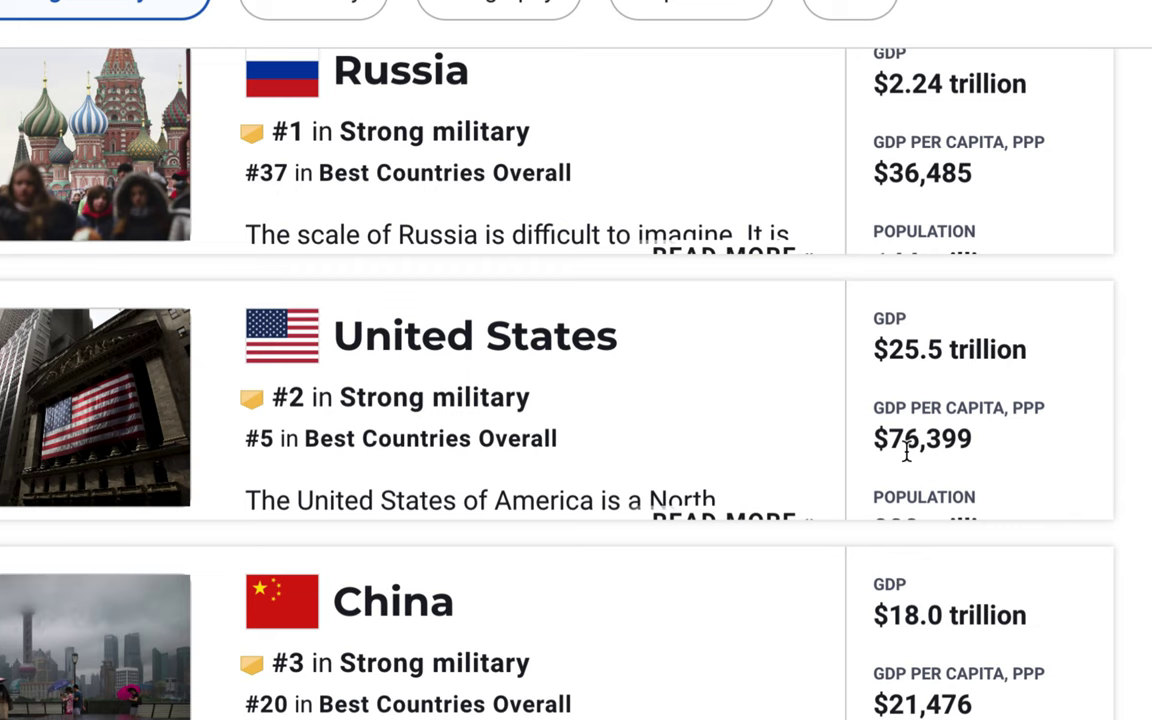
scroll(907, 452, down, 2)
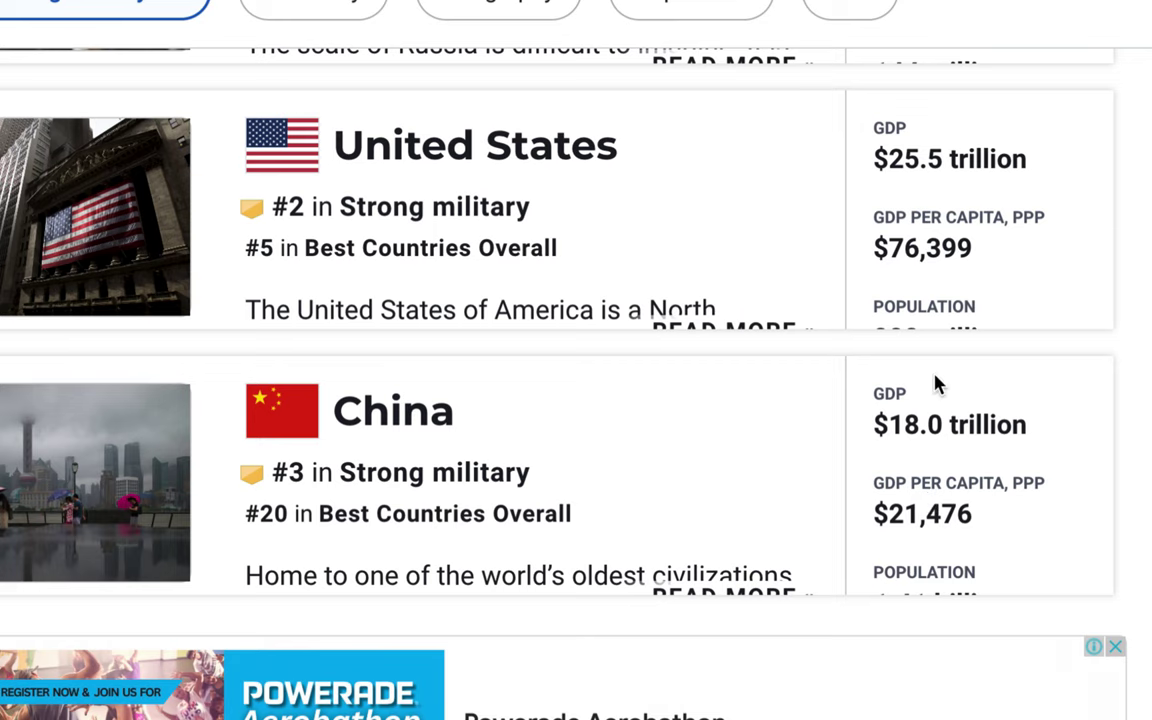
scroll(935, 385, up, 1)
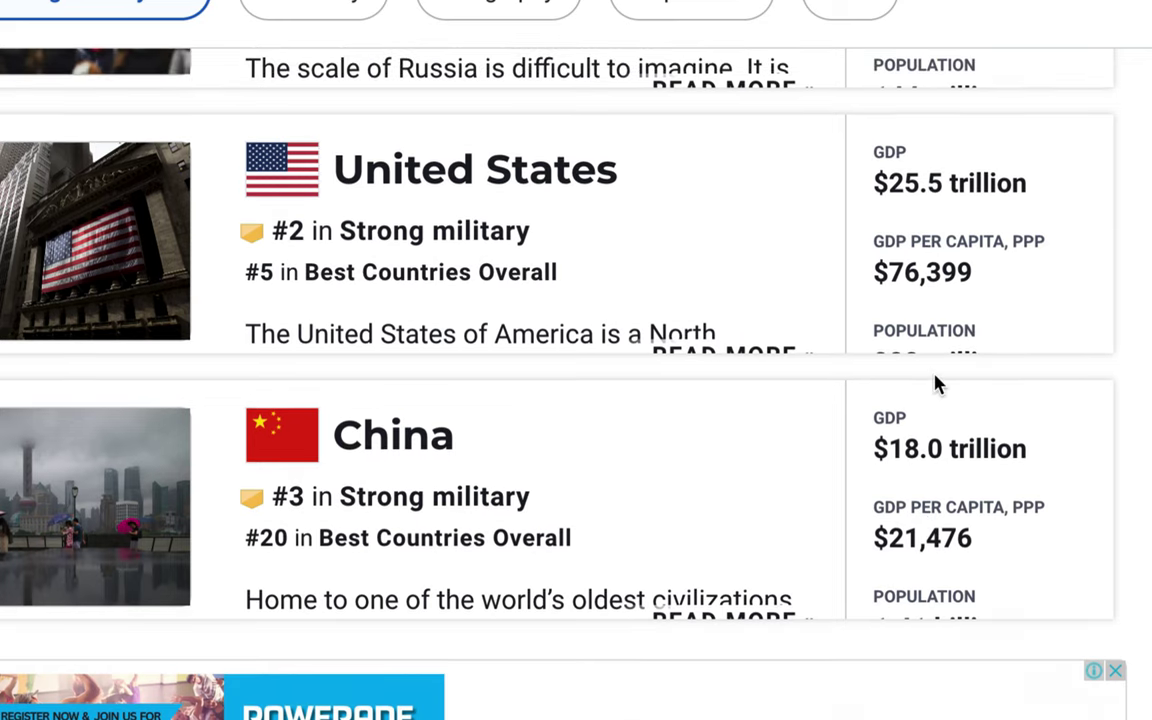
scroll(933, 381, up, 2)
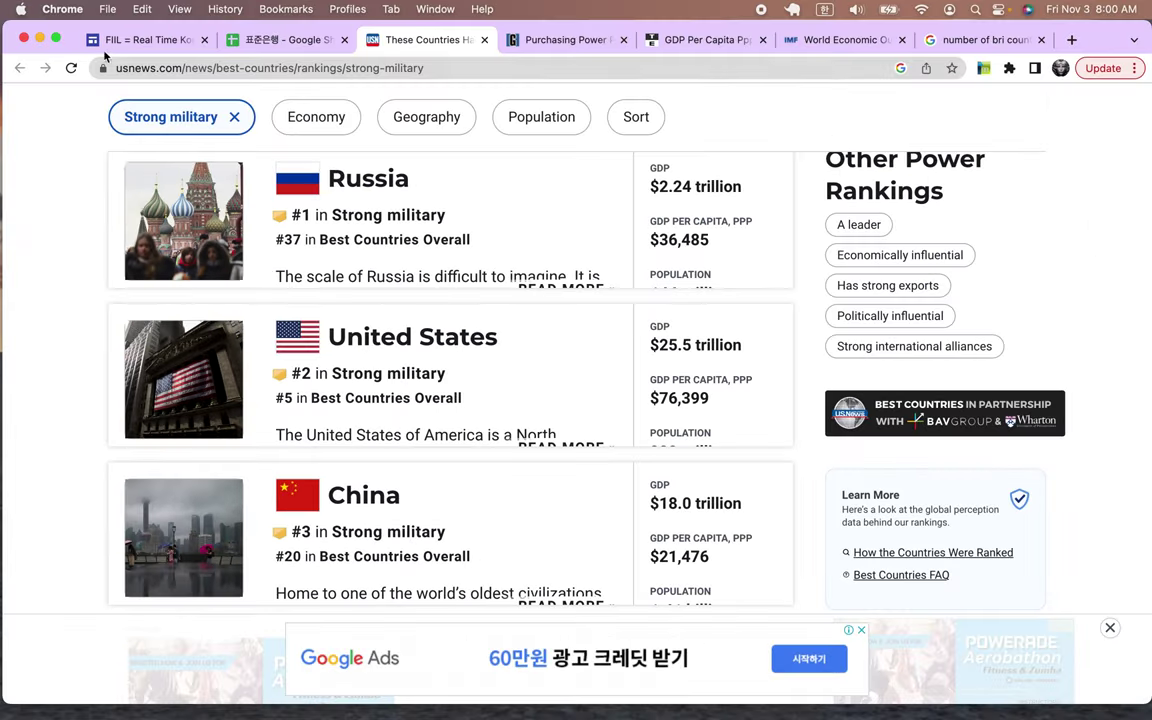
In the 표준은행 spreadsheet, enter "GDP($) per capita => PPP(Purchasing Power Parity) per capita" in the merged cell B3:S3.
click(282, 40)
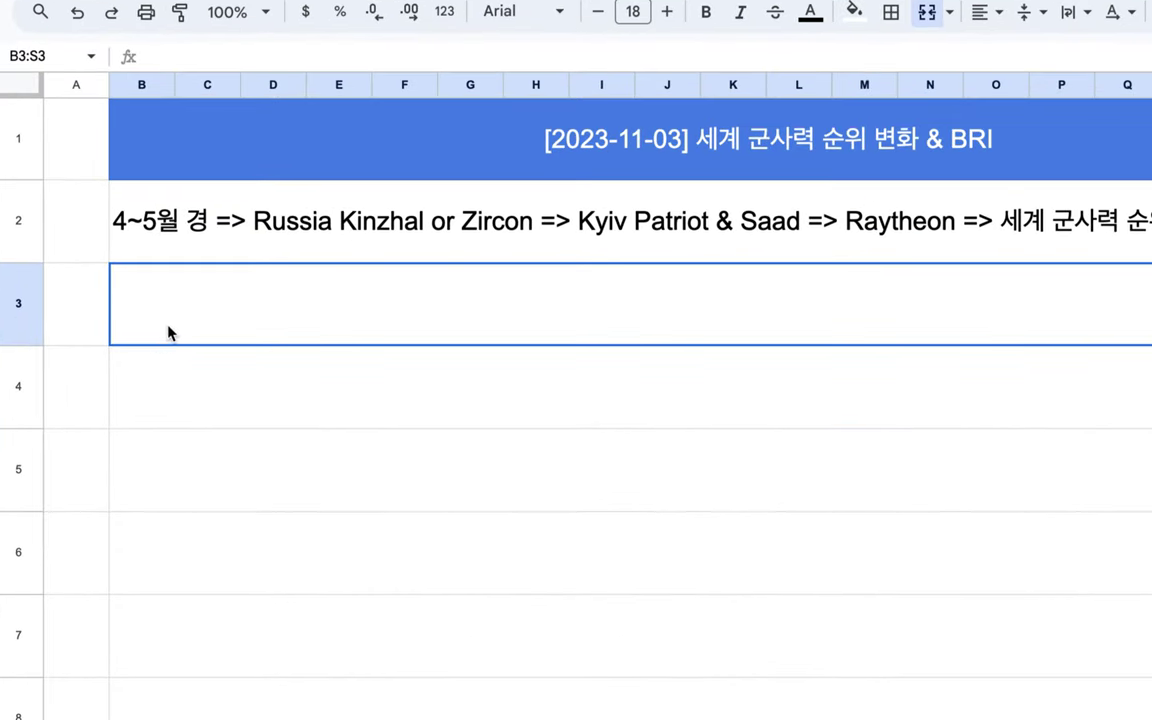
double_click(168, 332)
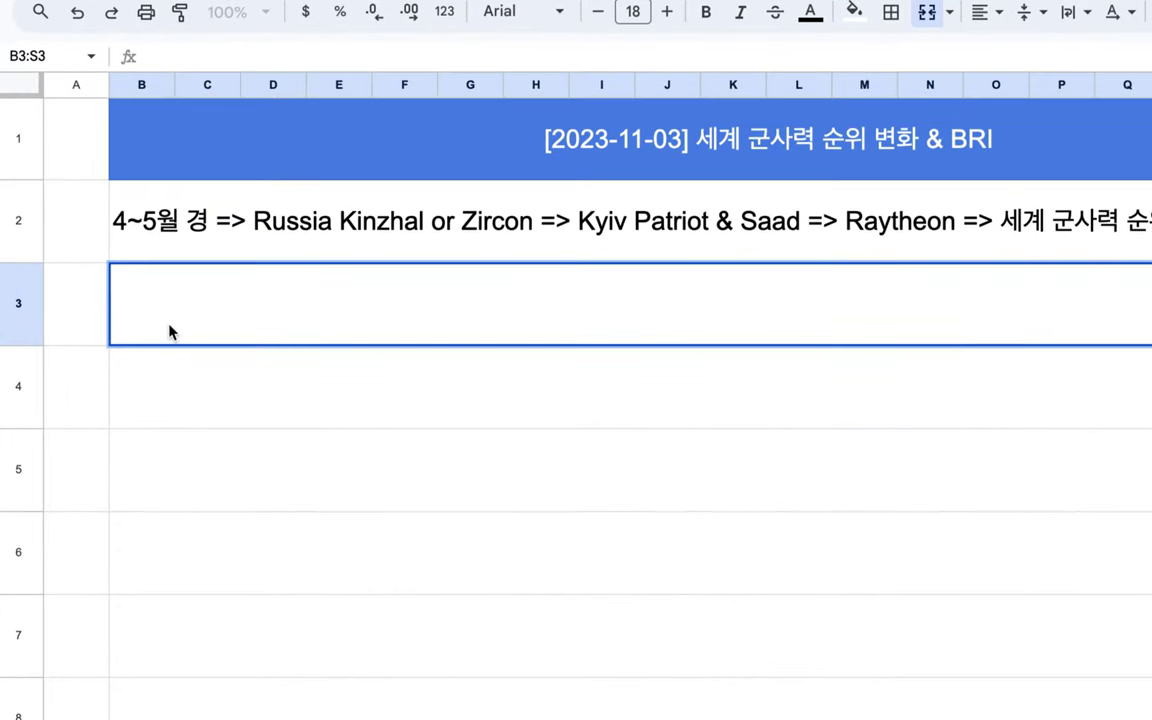
text(ㅎ예)
key(BackSpace)
key(BackSpace)
key(BackSpace)
text(GDP)
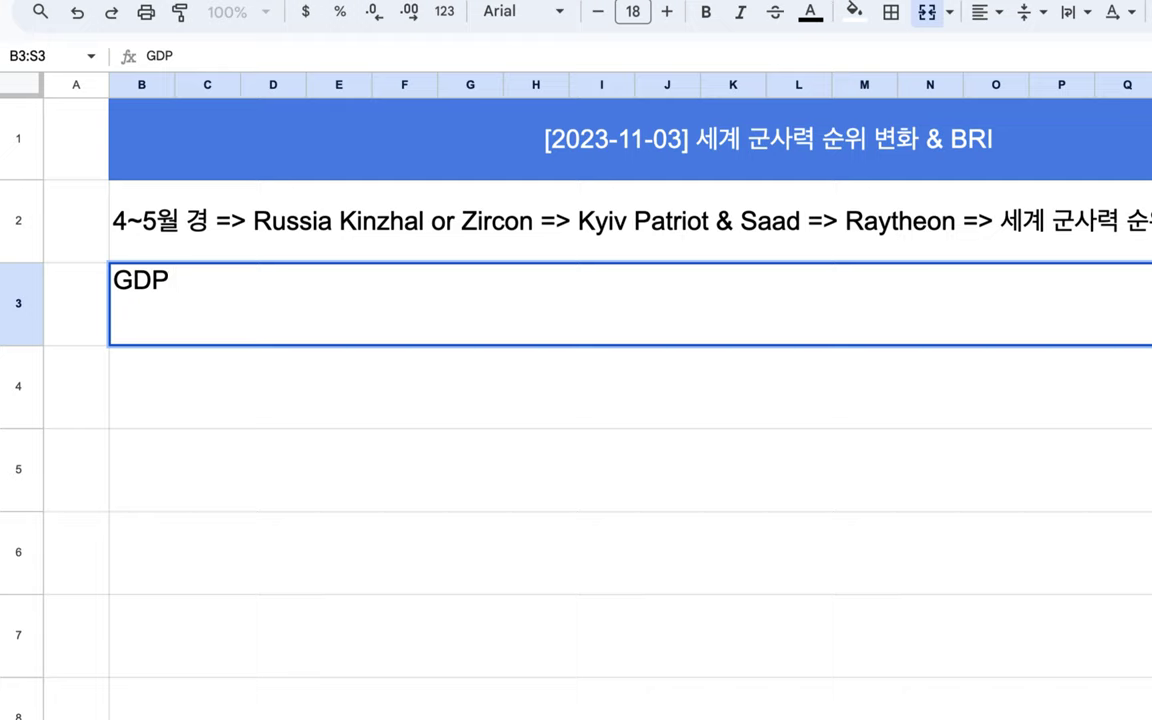
text(($) per)
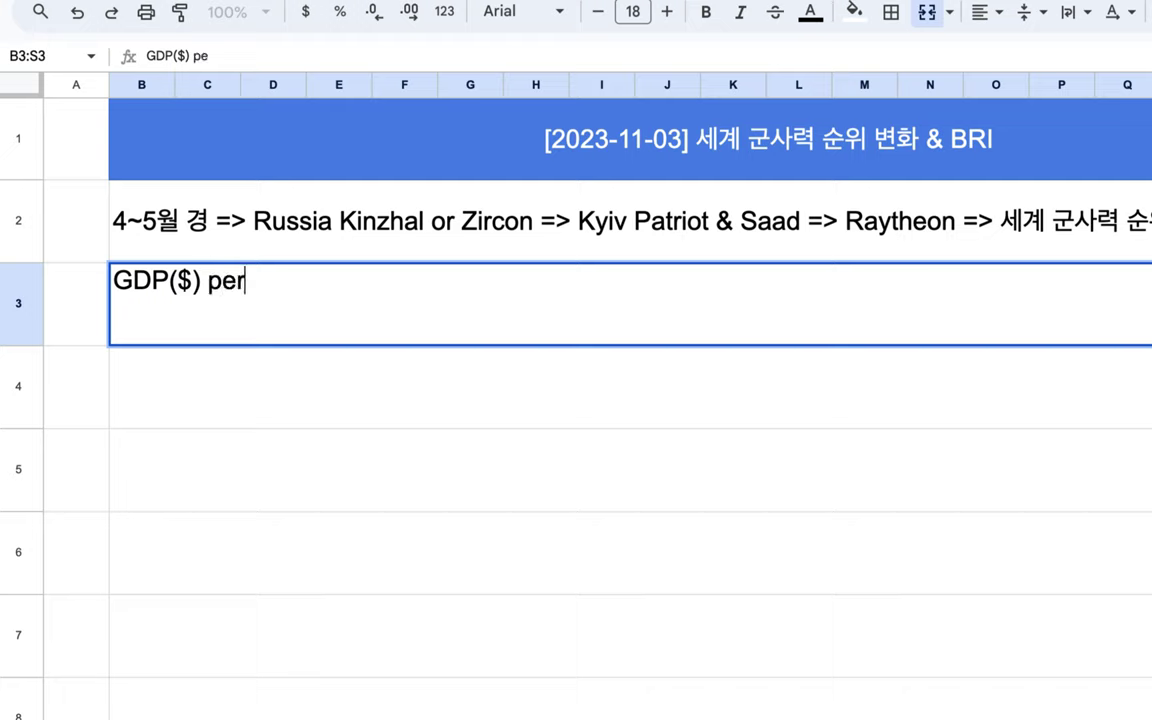
text( capita)
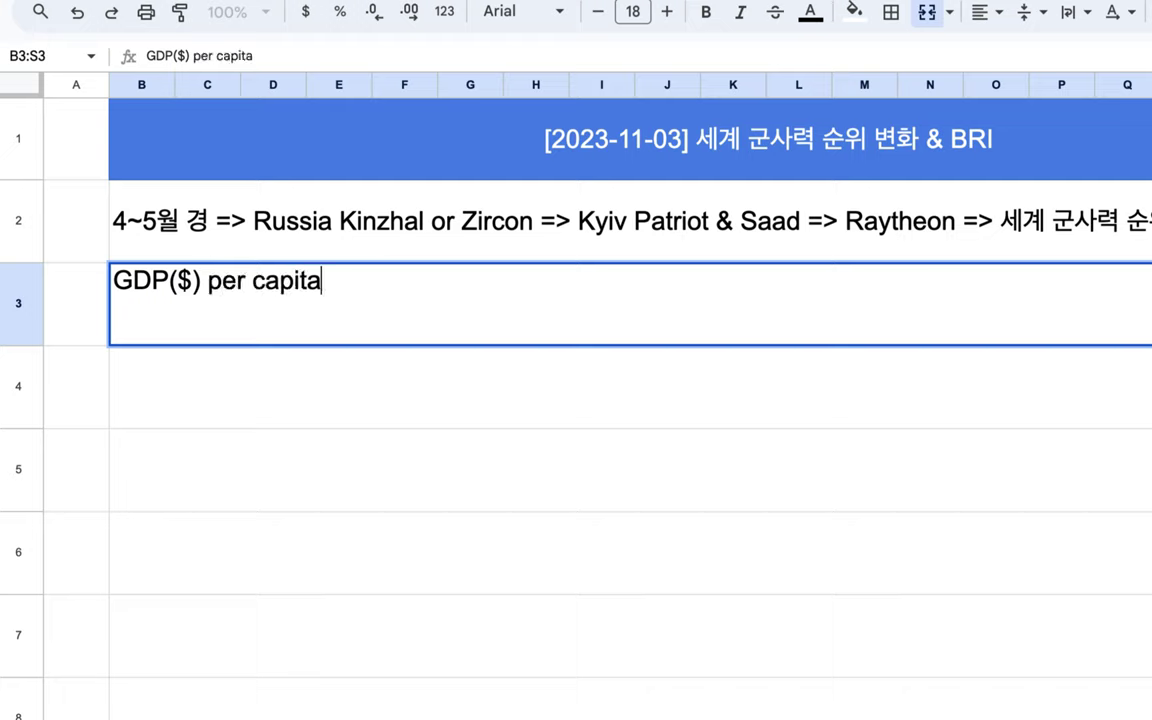
text( => PPP(Purchasing P)
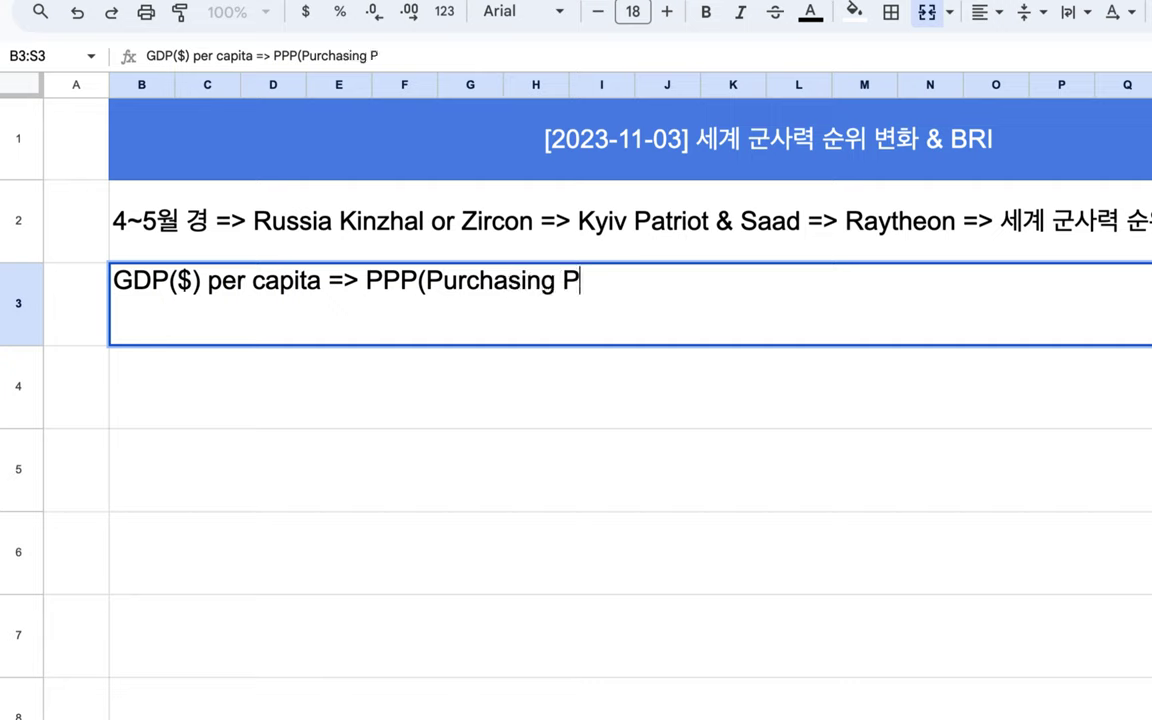
text(ower Parit)
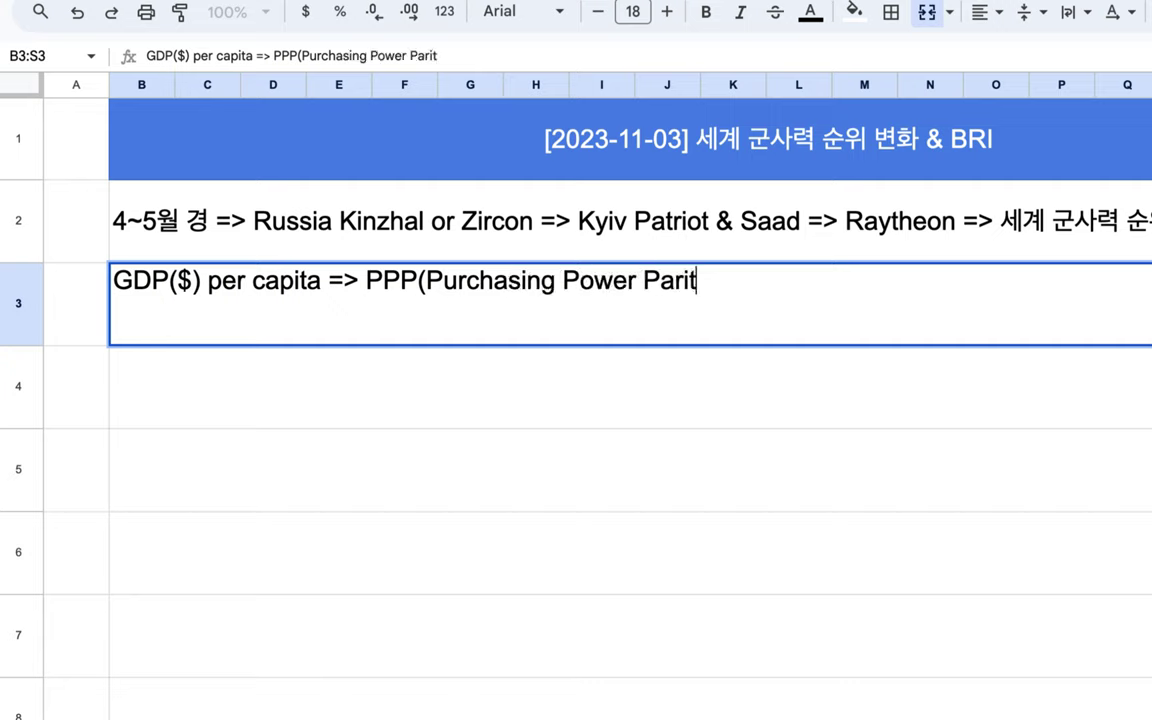
text(y) per )
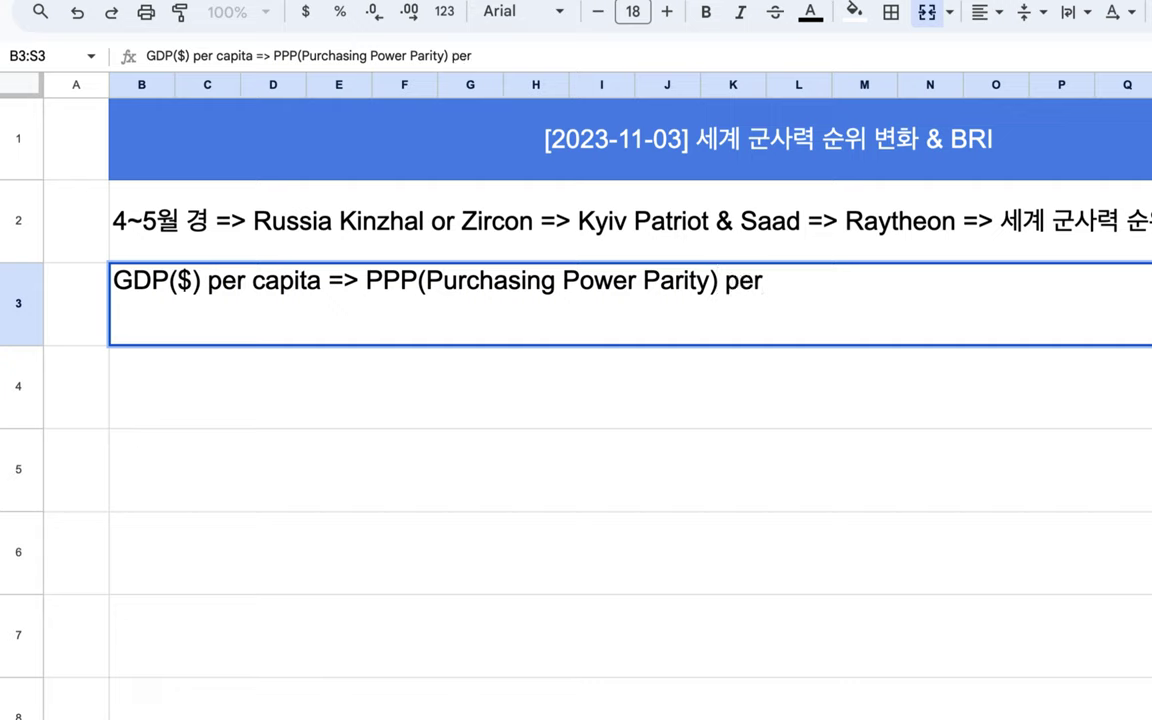
text(capita)
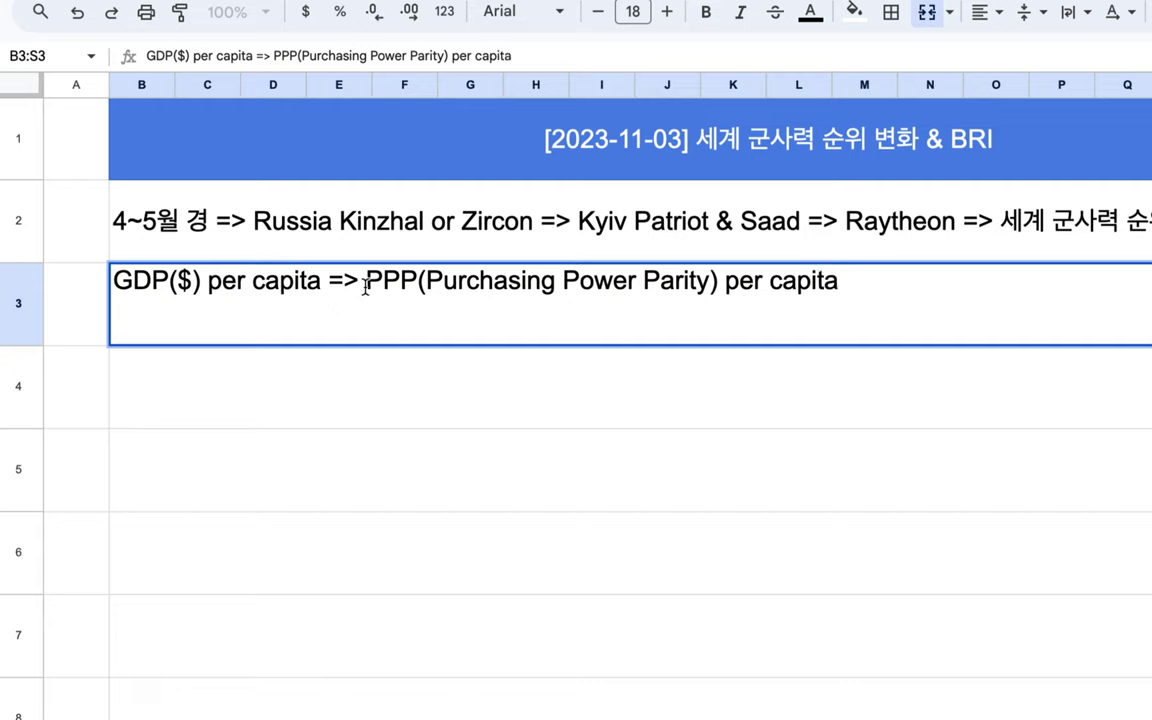
Highlight the PPP and GDP per capita phrases in row 3 and "세계 군사력 순위는 바꼈" in row 2 for reading.
drag(362, 281, 738, 306)
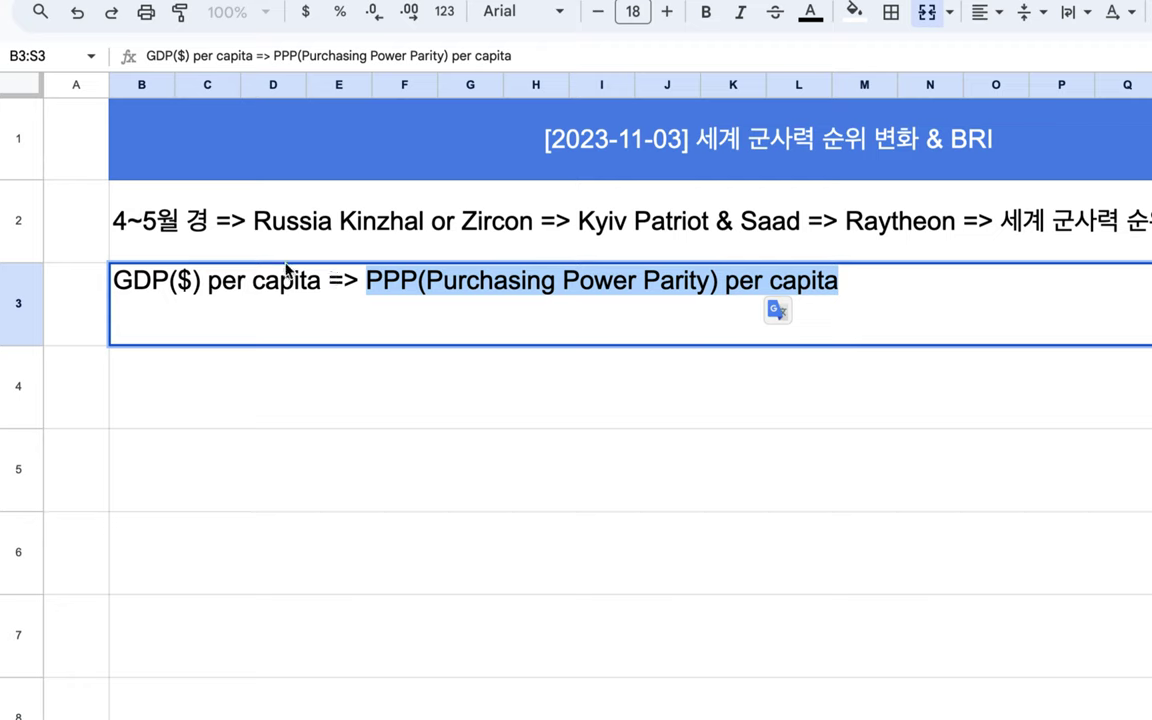
drag(322, 281, 116, 282)
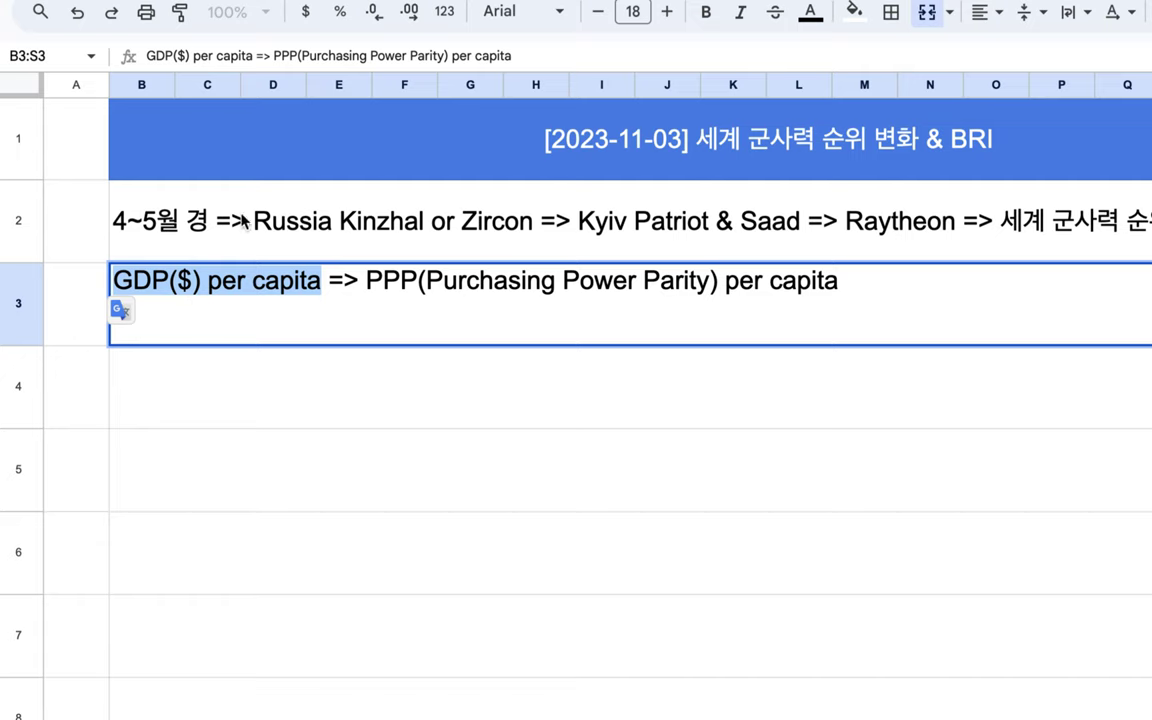
click(200, 222)
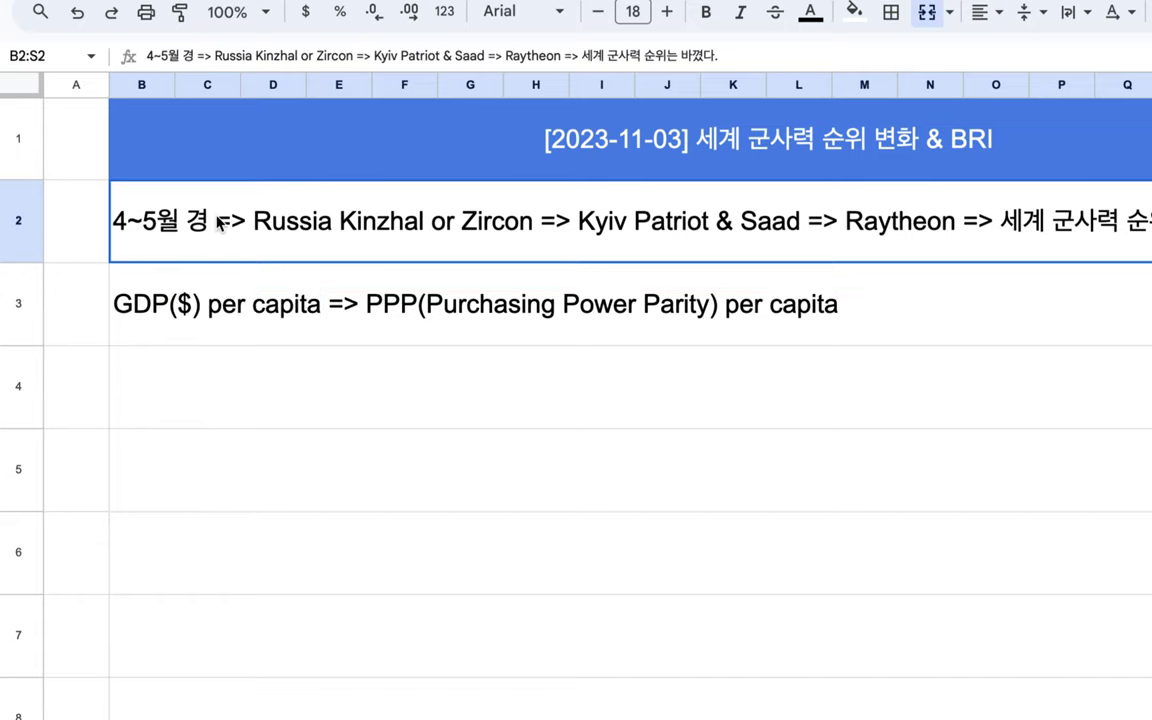
double_click(216, 224)
scroll(869, 270, right, 4)
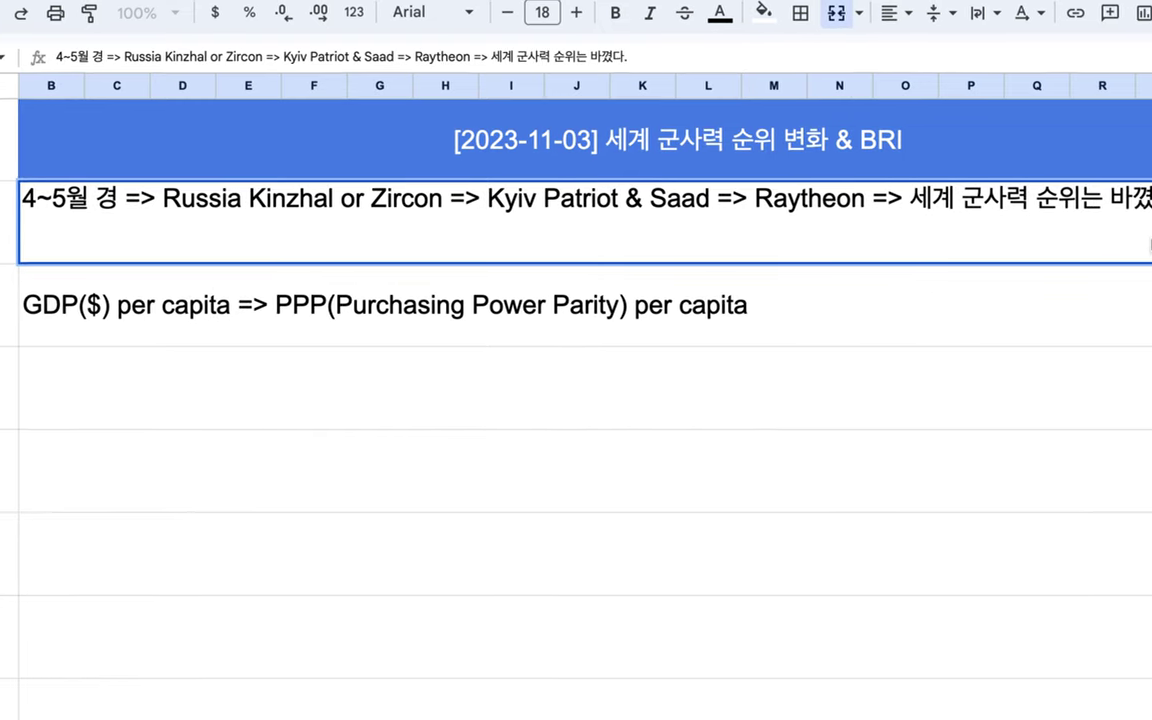
drag(829, 200, 1069, 200)
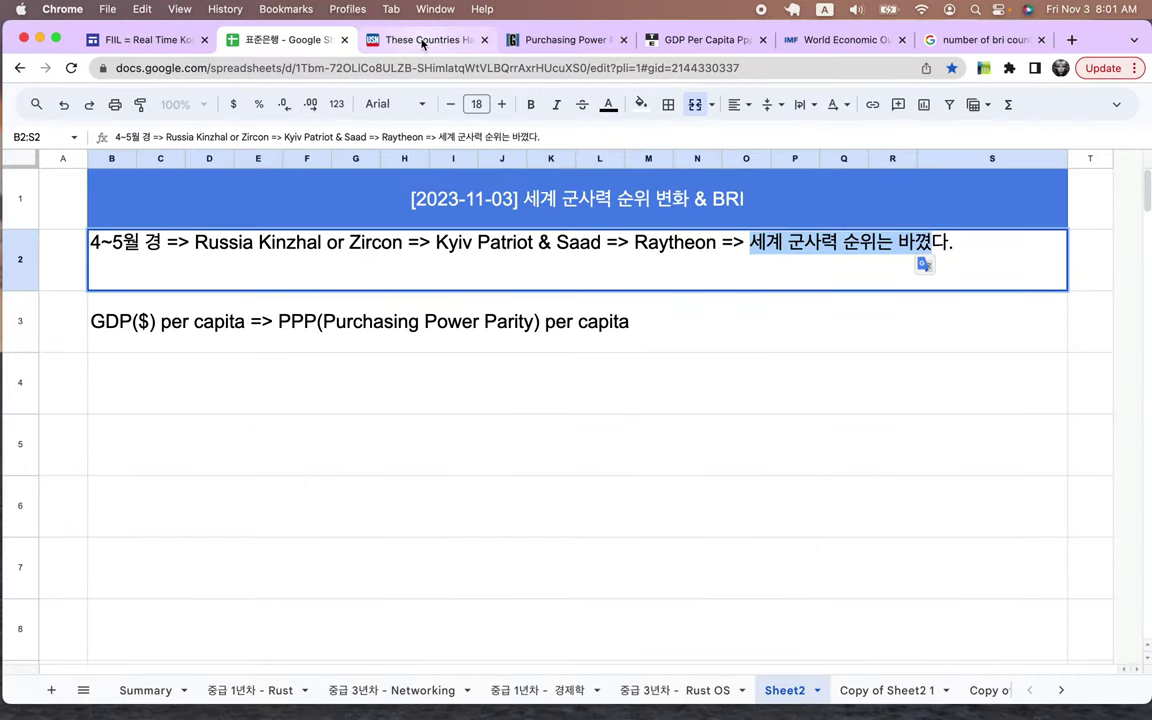
Review the U.S. News strong military ranking page from its heading through the Russia, United States and China entries.
click(422, 40)
scroll(61, 156, up, 10)
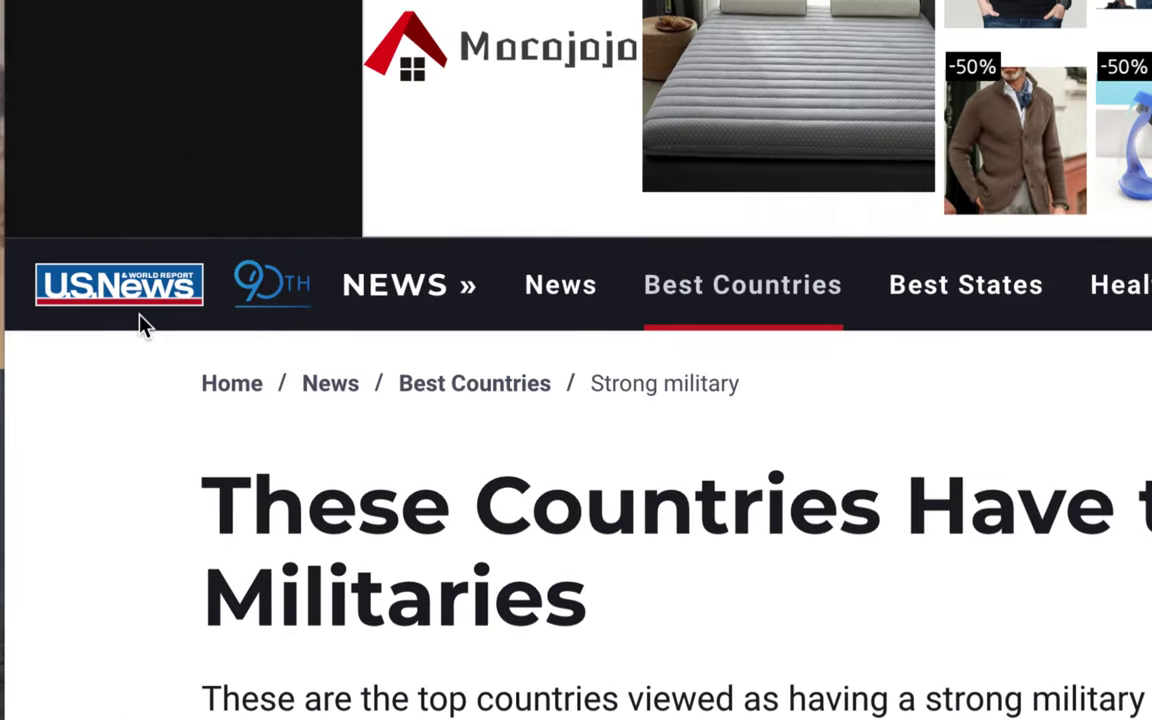
scroll(141, 325, down, 1)
scroll(141, 325, down, 5)
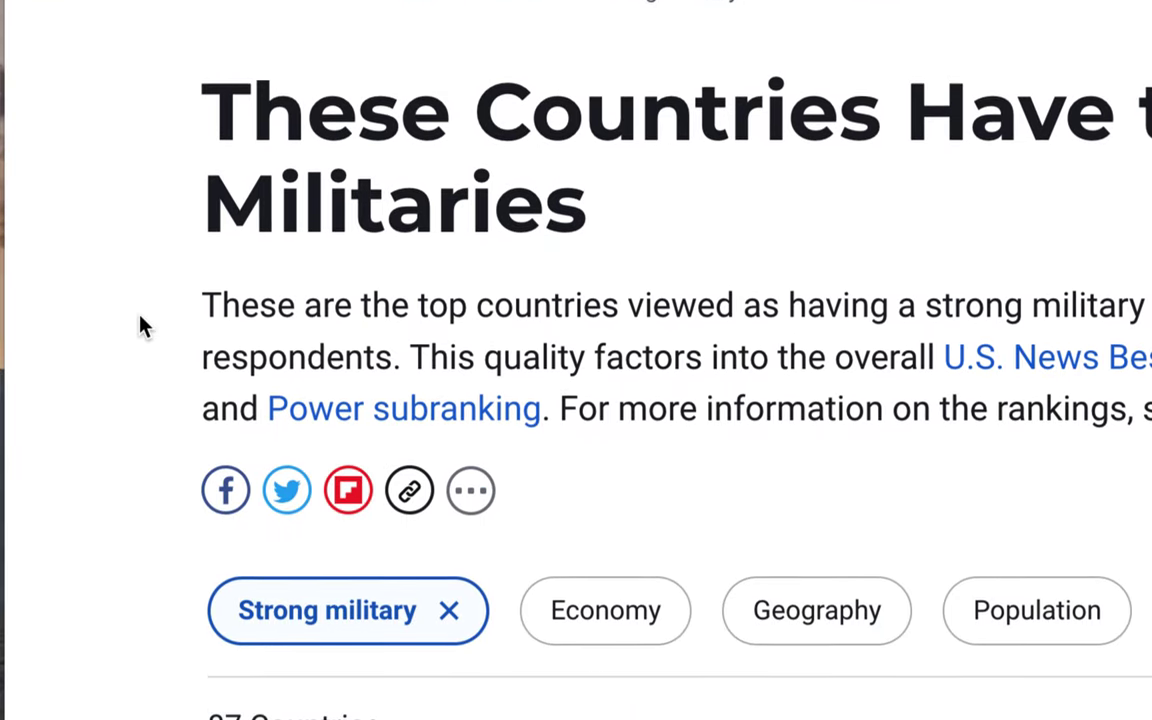
scroll(141, 325, down, 4)
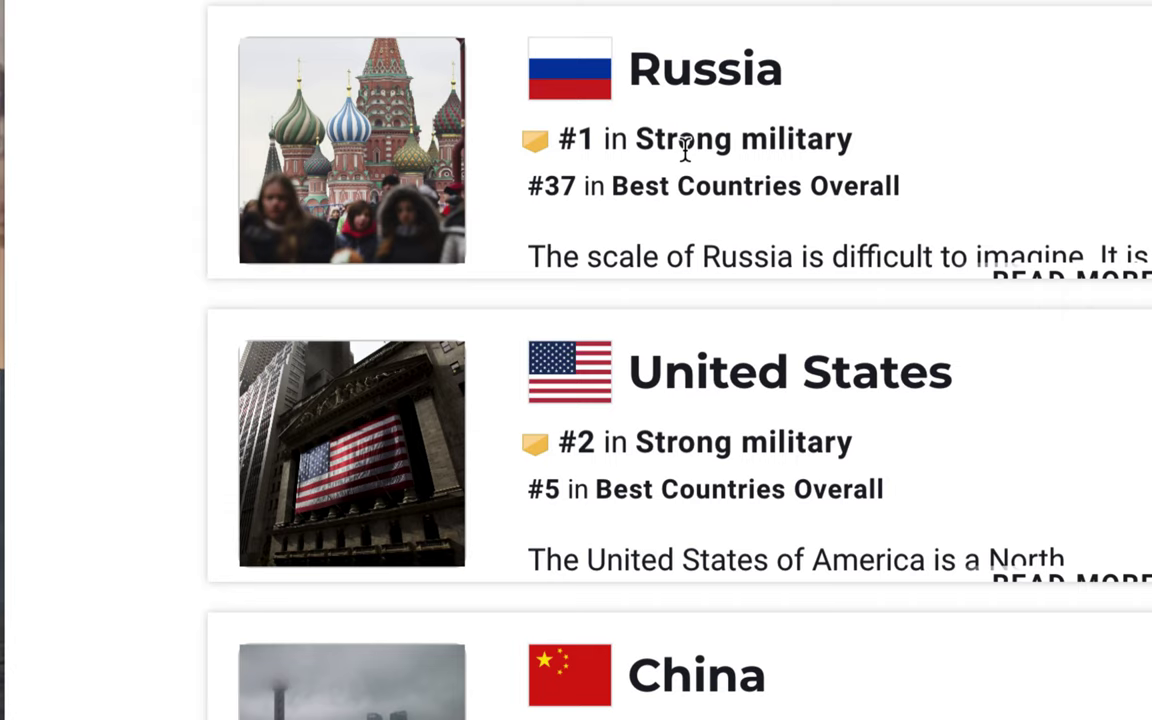
scroll(685, 147, down, 1)
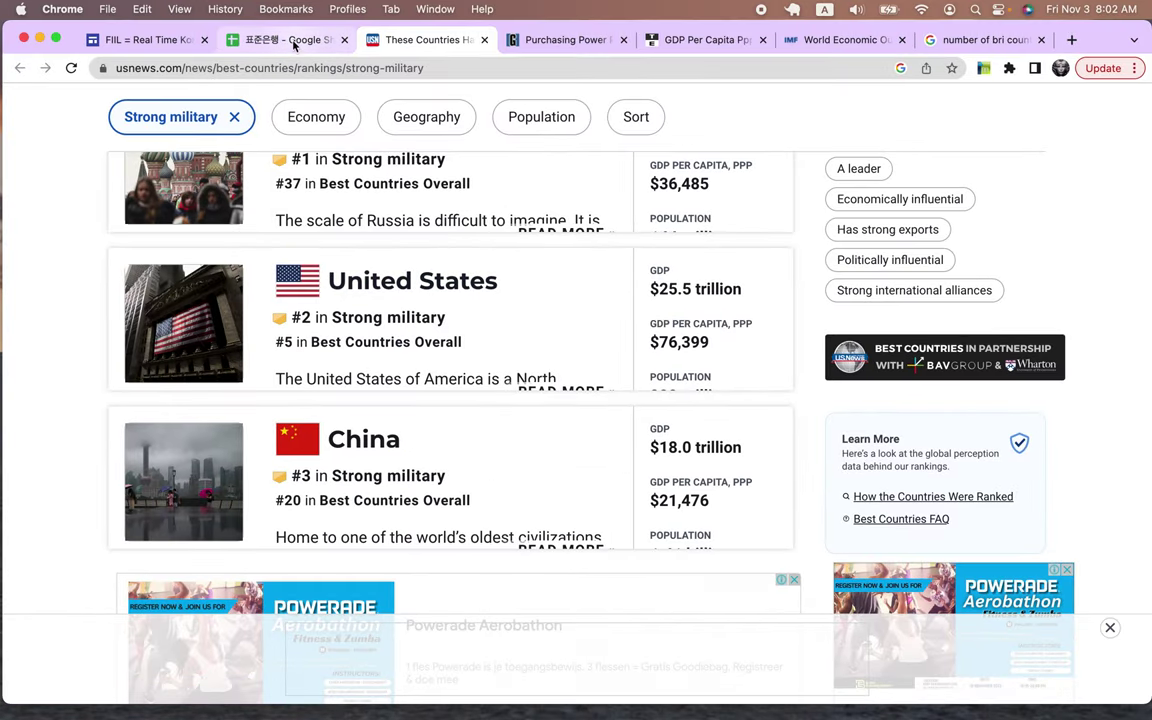
Return to the spreadsheet and enter "급변하는 세계 => 미국 군사력" in the merged row 4 cell.
click(295, 40)
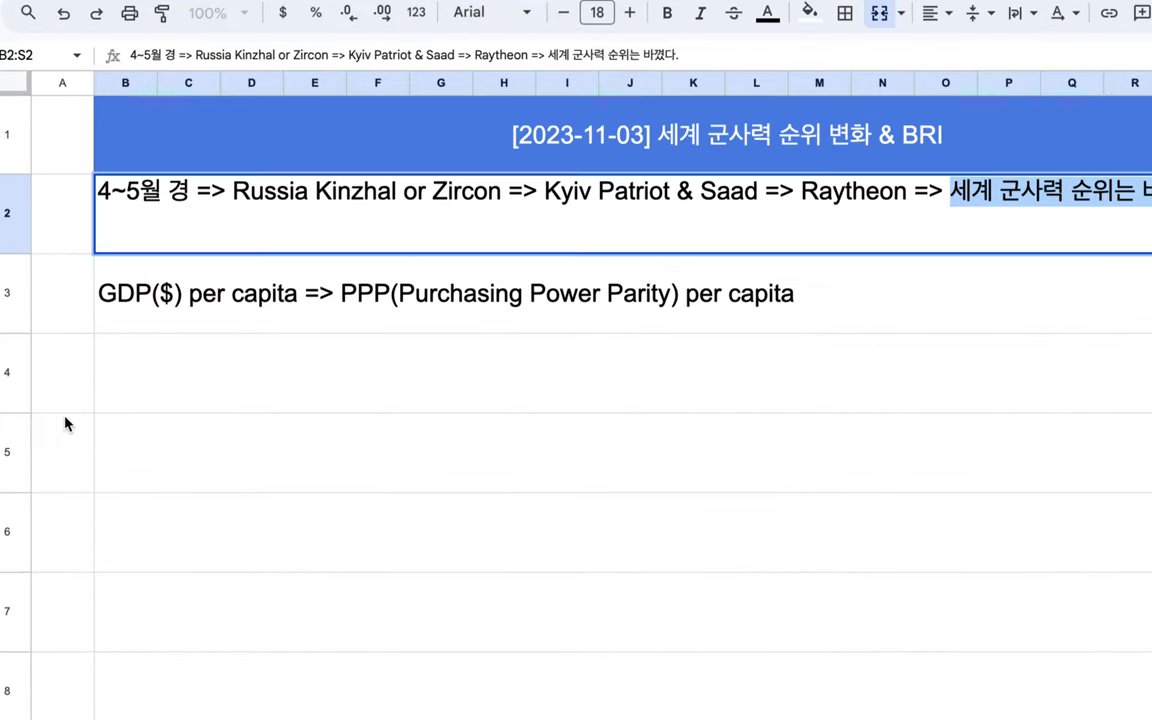
click(148, 391)
text(rm)
key(BackSpace)
key(BackSpace)
text(급변하는 섹)
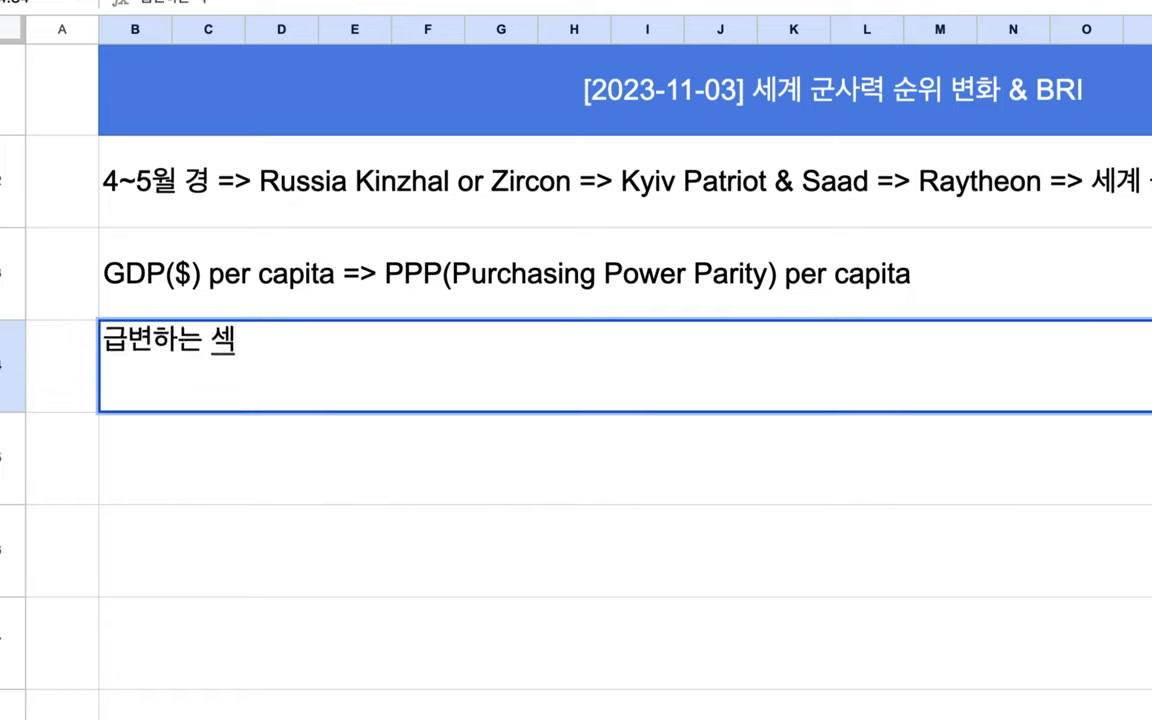
text(계 =>alrn)
key(BackSpace)
key(BackSpace)
key(BackSpace)
key(BackSpace)
text(미)
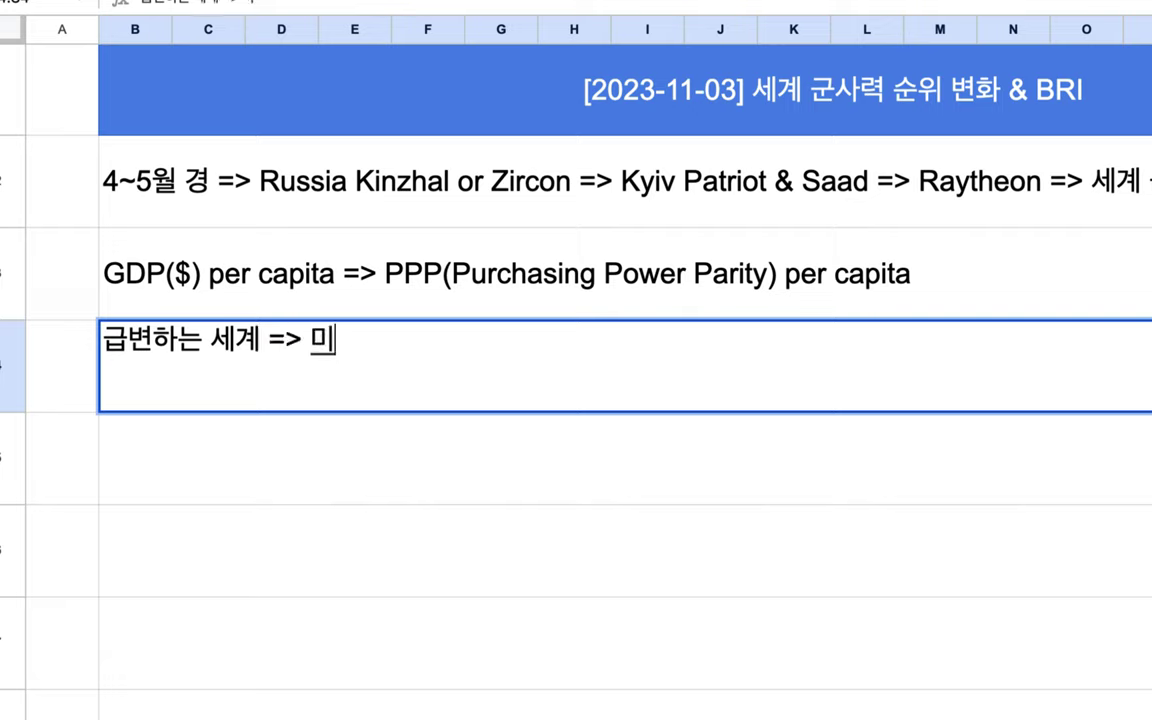
text(국 군살력)
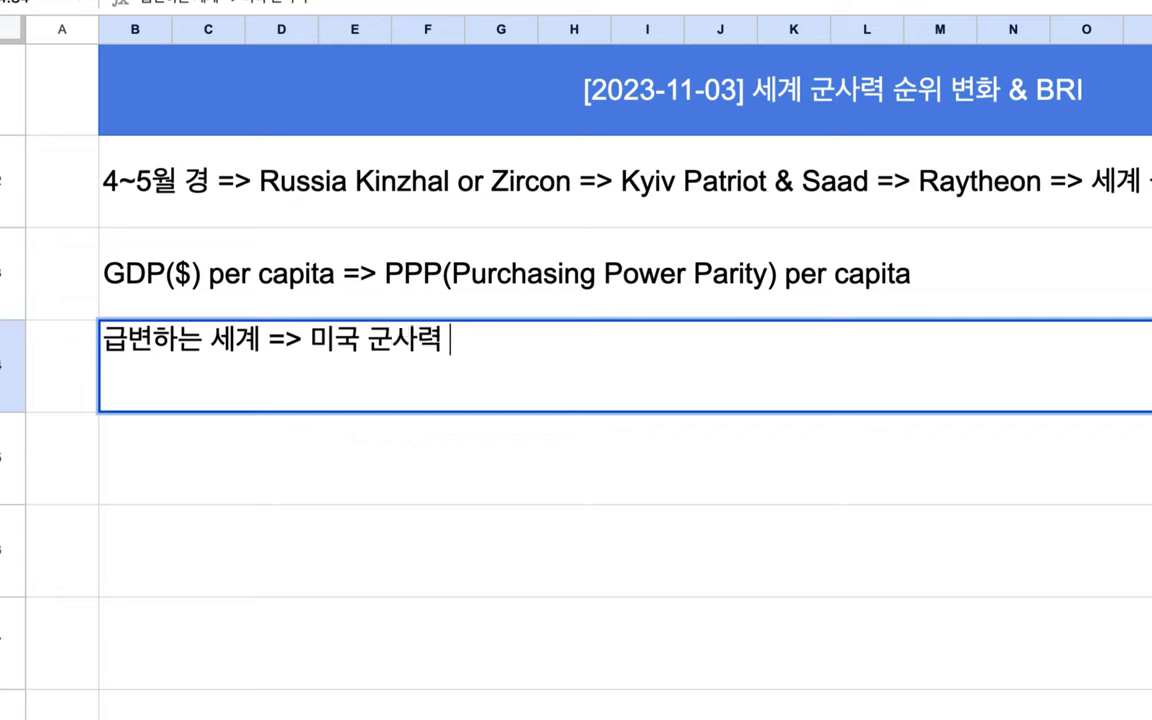
Insert "천조국" before "미국" in the row 4 note and append "=> 3위" to its end.
click(310, 340)
text(천조)
text(국)
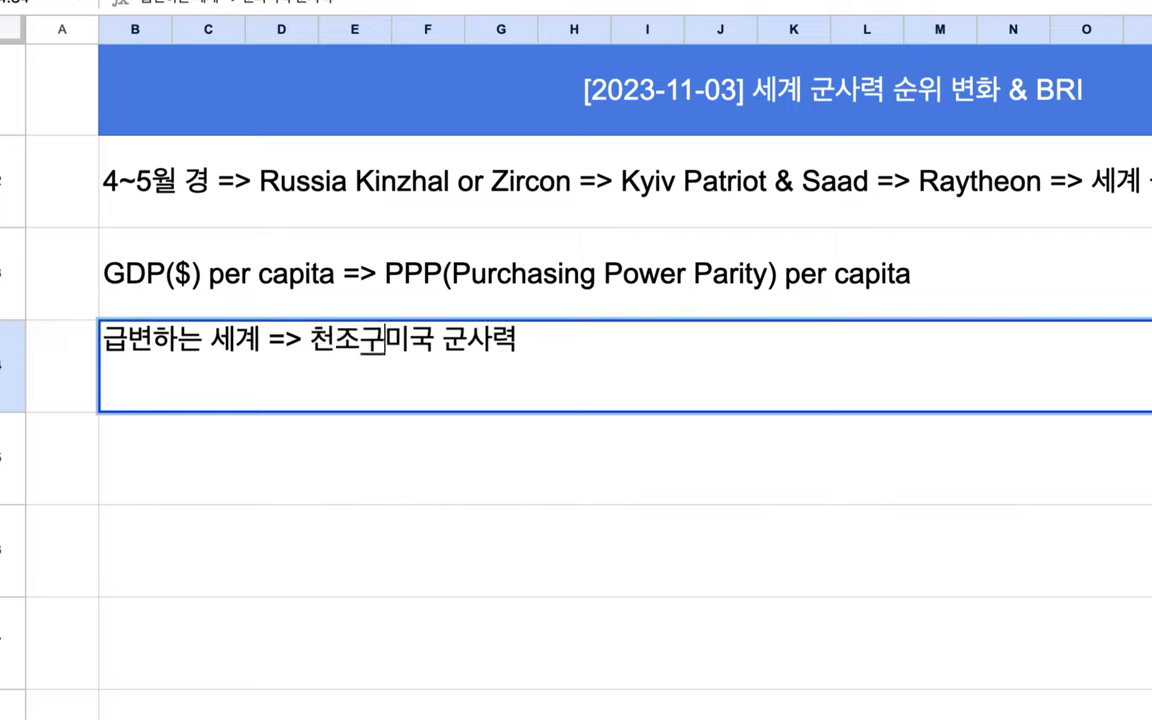
click(567, 347)
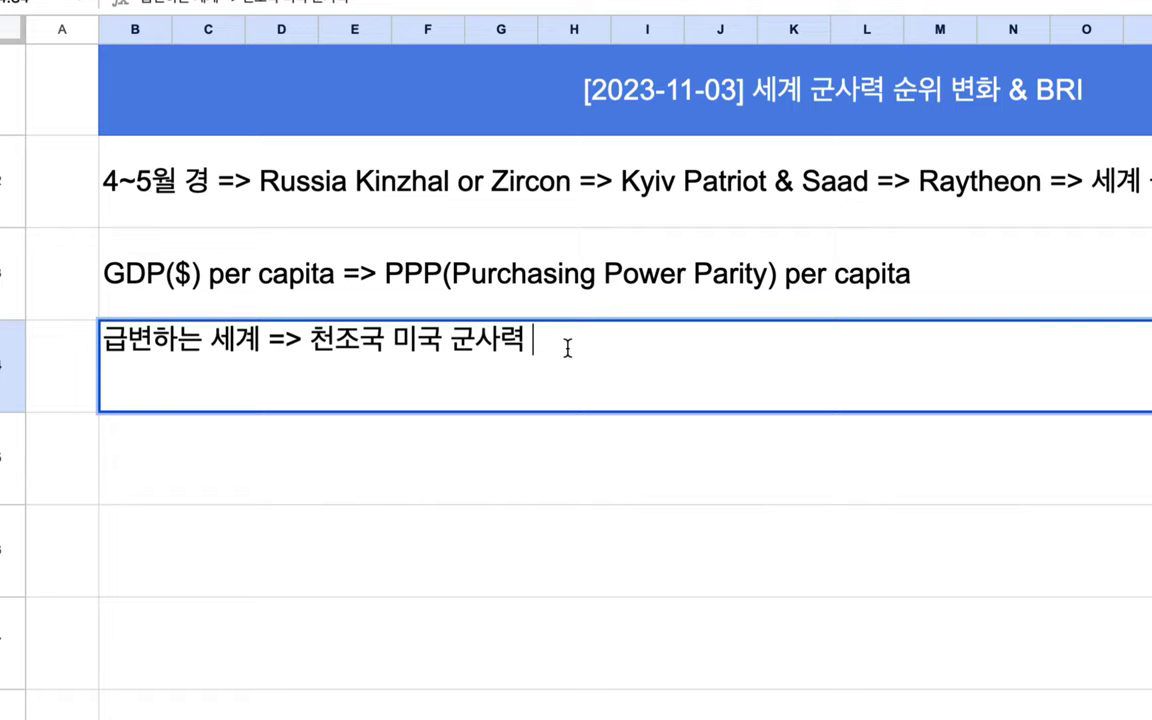
text(=> 3위)
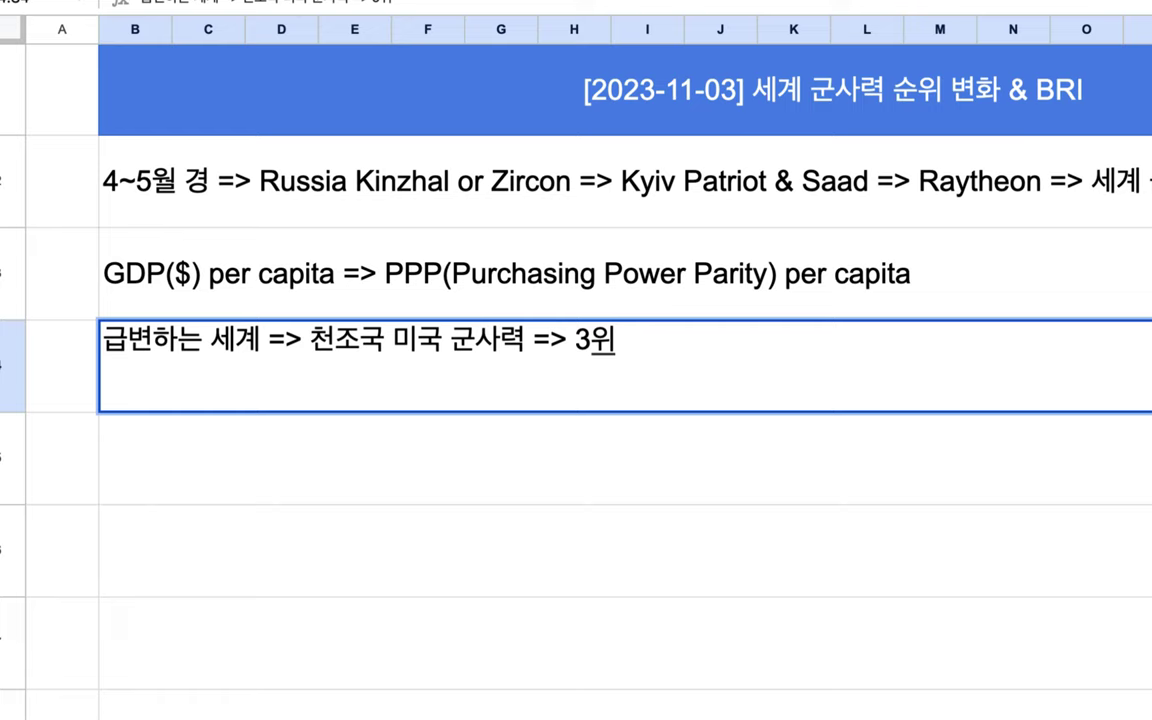
Highlight the GDP per capita phrase in row 3, "미국" in row 4 and the whole row 2 note for reading.
double_click(325, 278)
click(341, 250)
drag(341, 252, 121, 253)
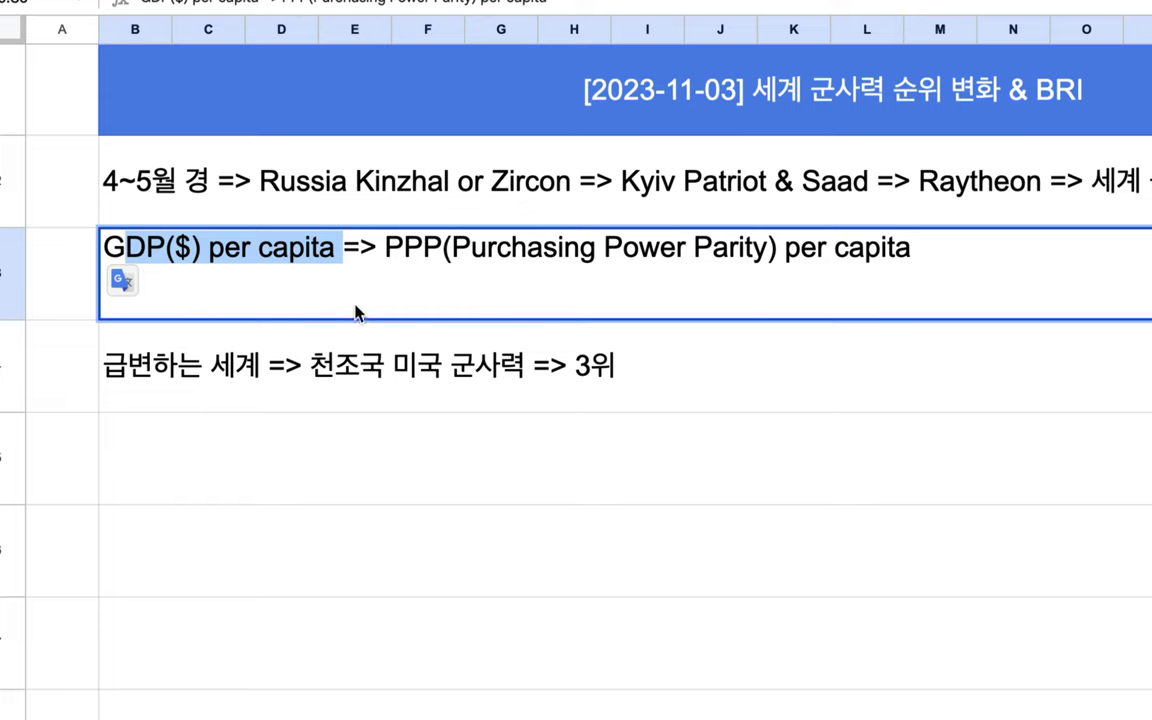
double_click(427, 391)
drag(391, 340, 430, 345)
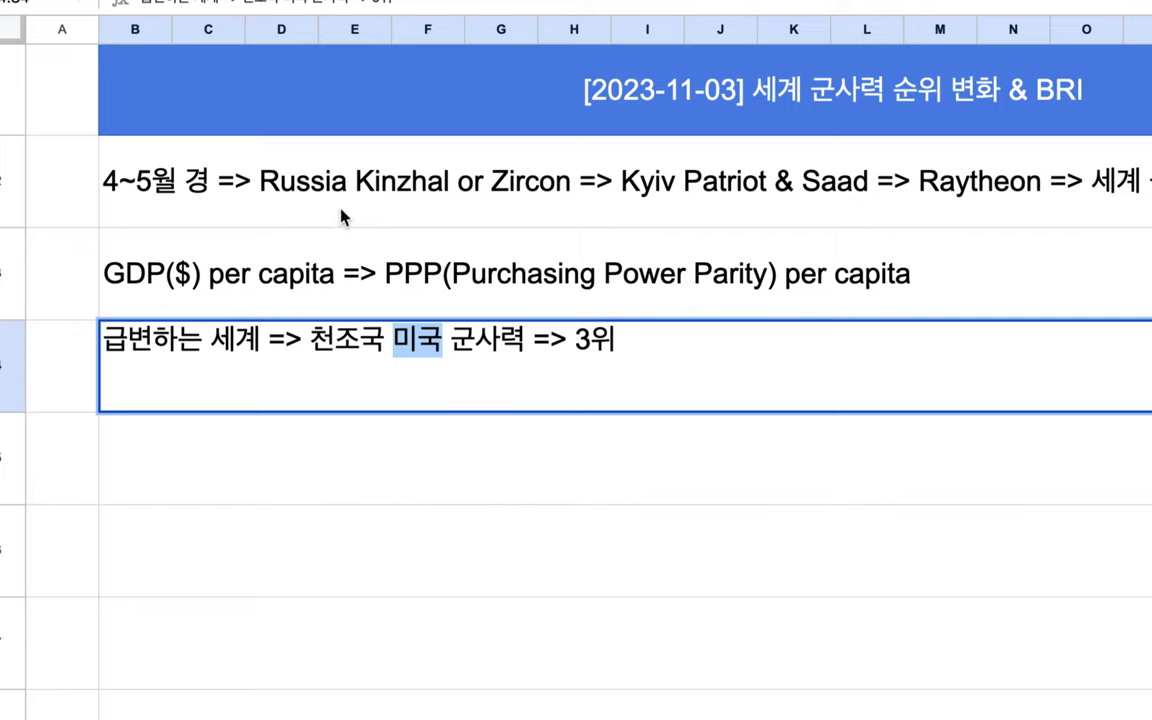
double_click(327, 179)
triple_click(321, 162)
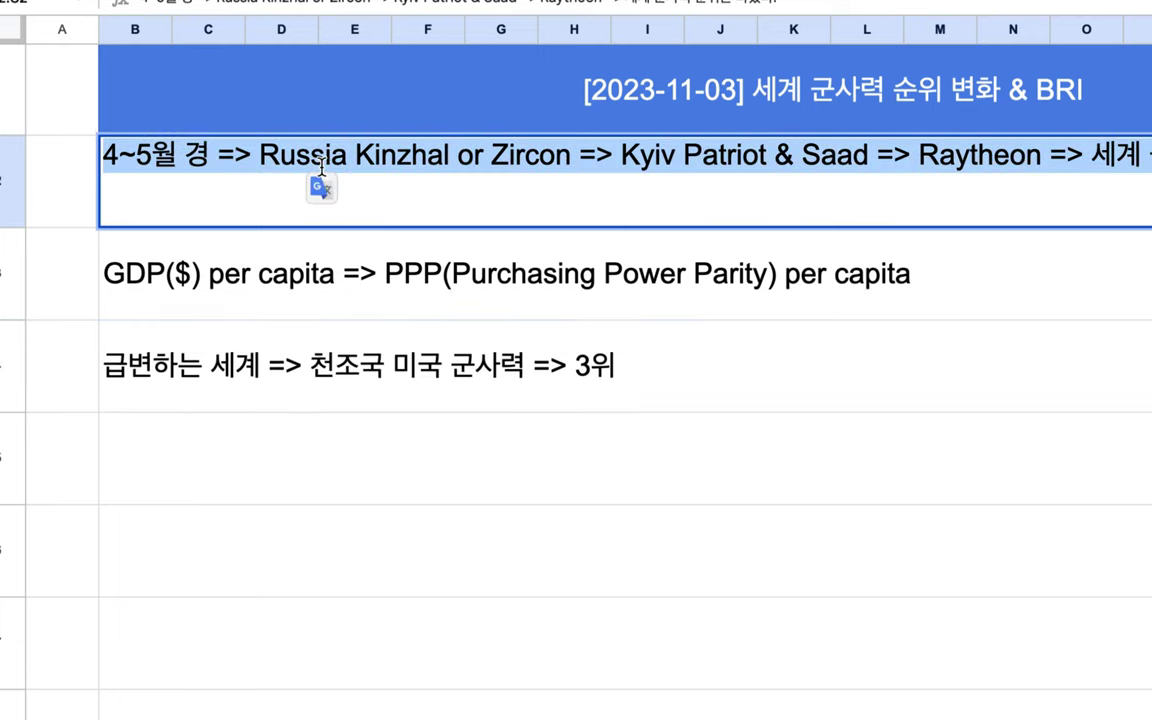
Open the row 4 note and highlight "GDP($)" in the row 3 note for reading.
double_click(424, 366)
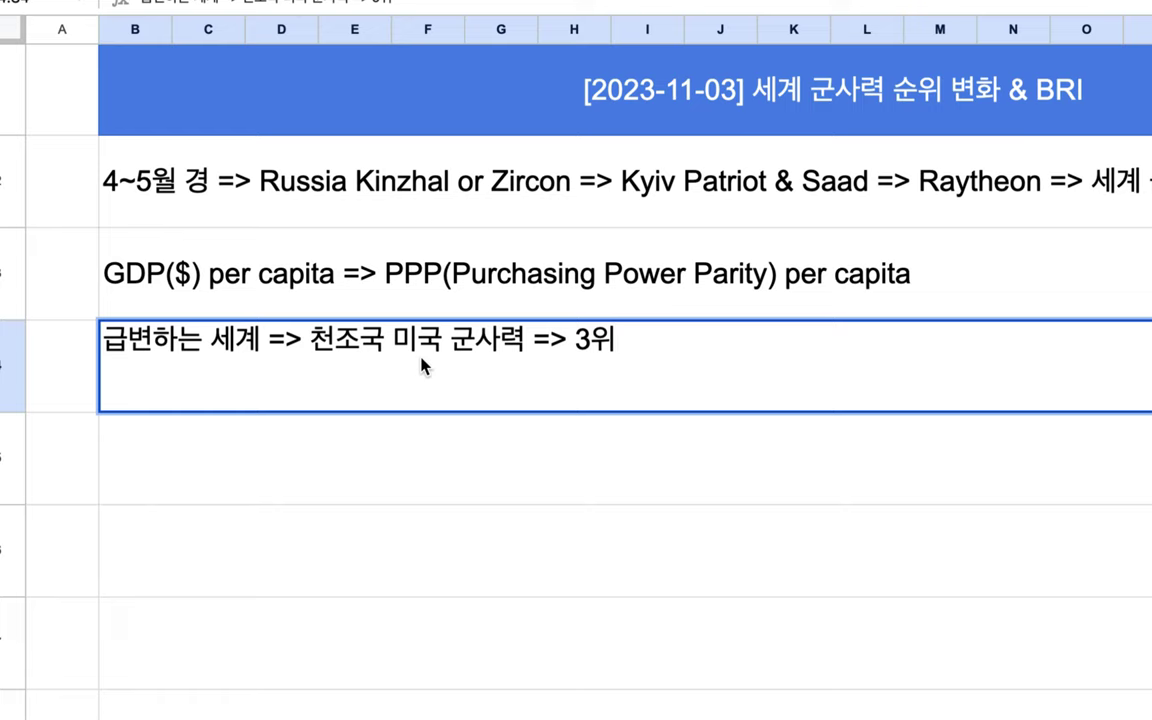
click(231, 276)
double_click(231, 276)
drag(203, 249, 2, 252)
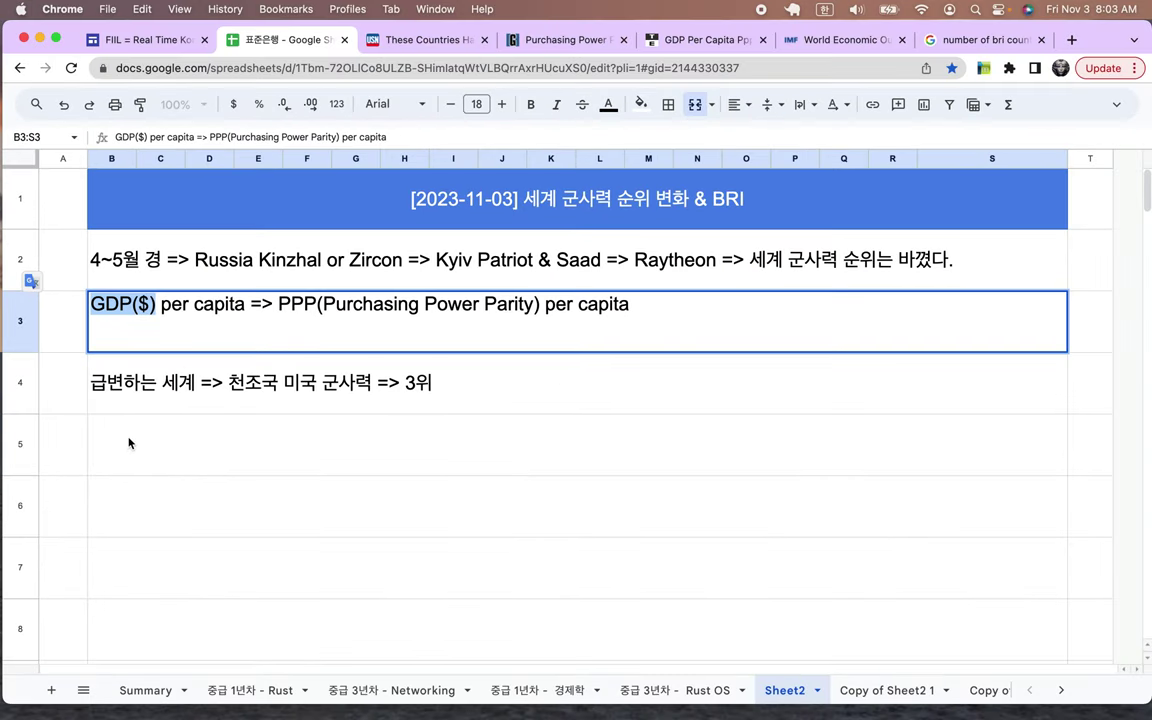
Enter "1. 돈을 많이 쓴다고 군사력이 강한 것은 아니다." in the merged row 5 cell.
double_click(128, 440)
text(1.)
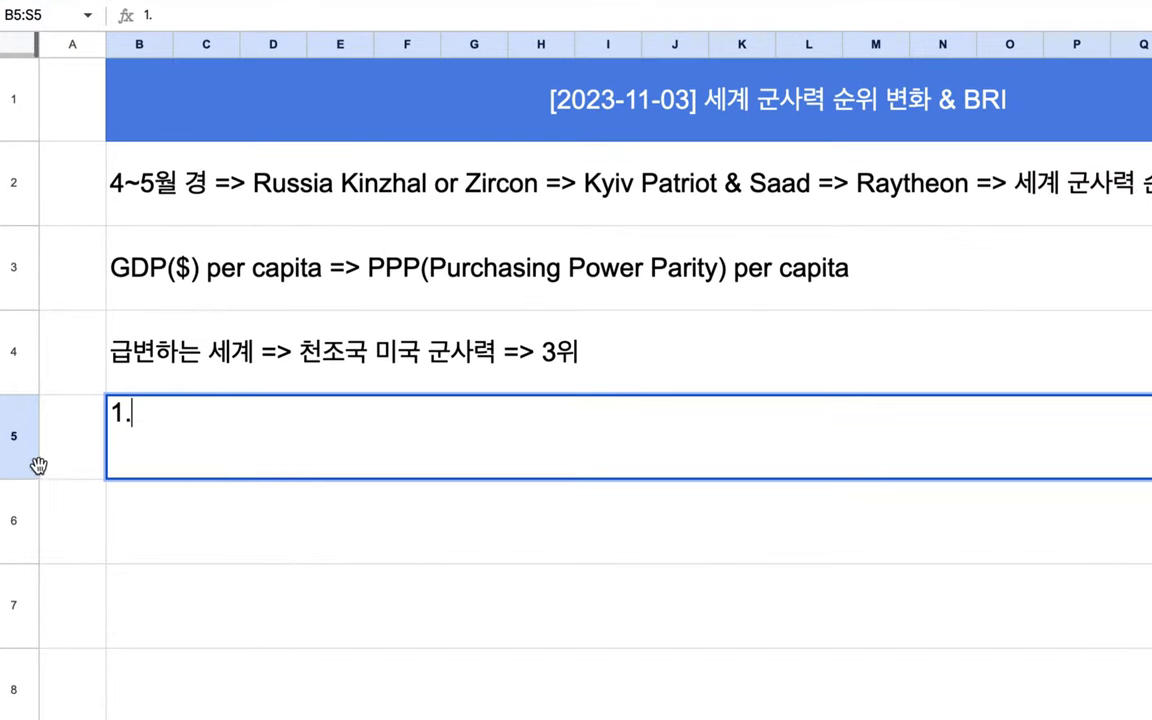
text( 돈을 맨)
text(이 쓴다고 )
text(군사력이 개)
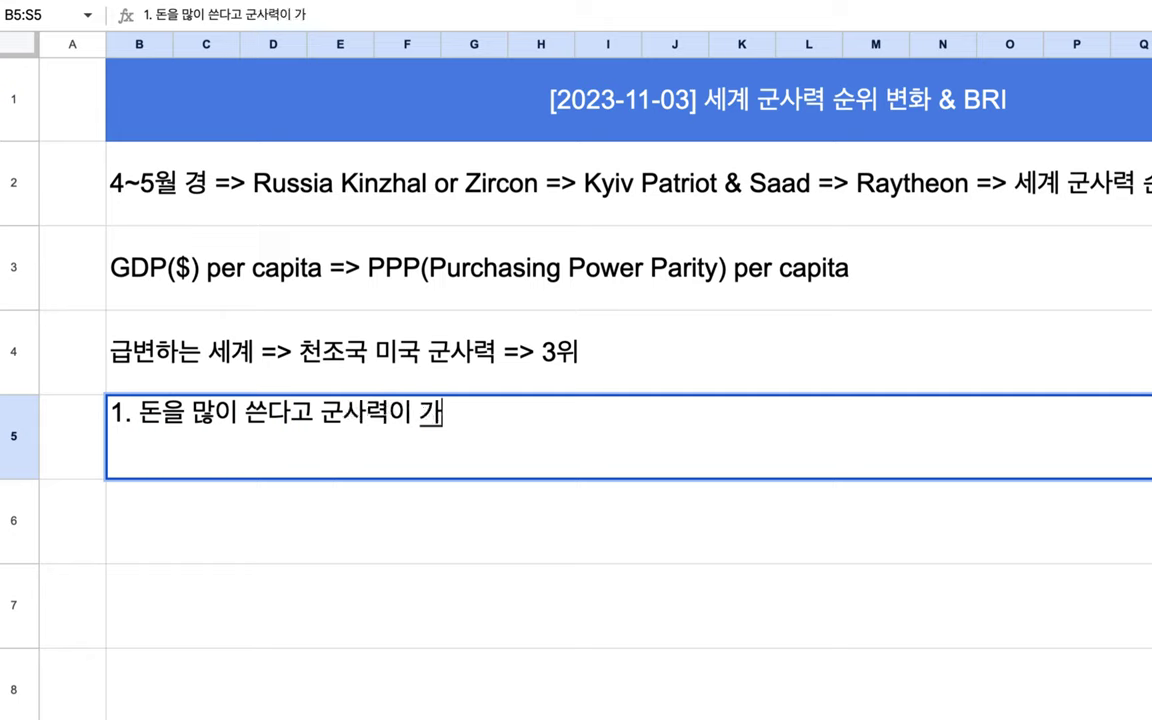
text(한 것으 )
text(은 아니다.)
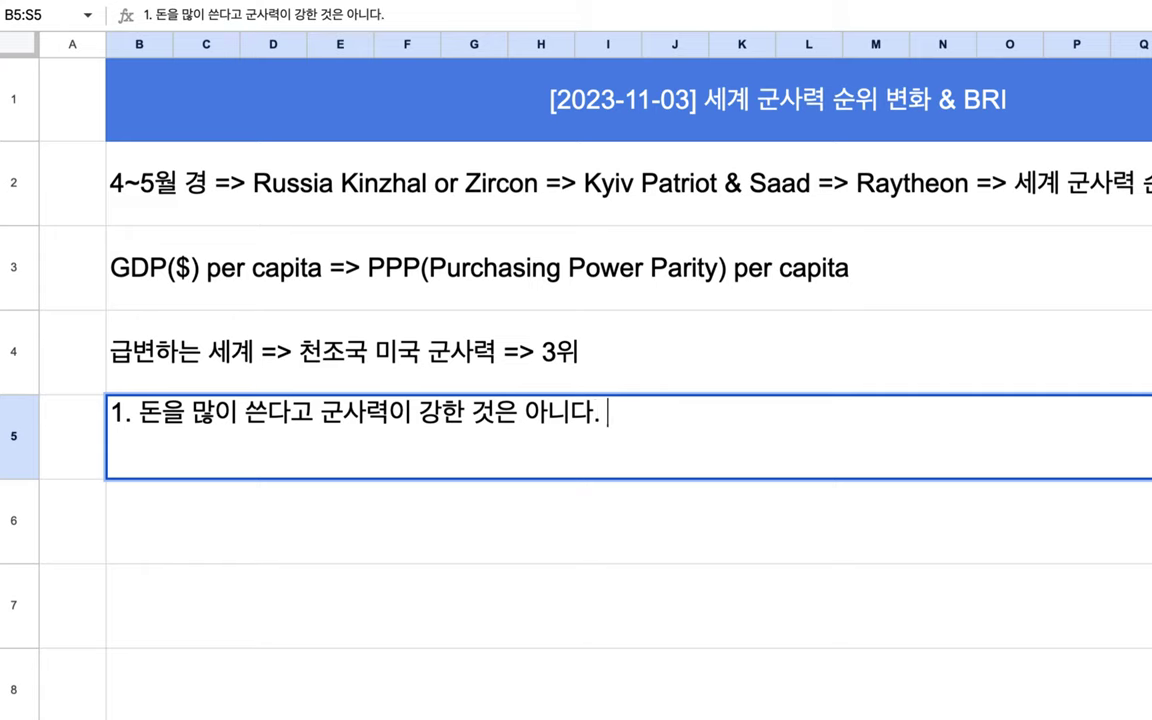
click(318, 313)
key(Return)
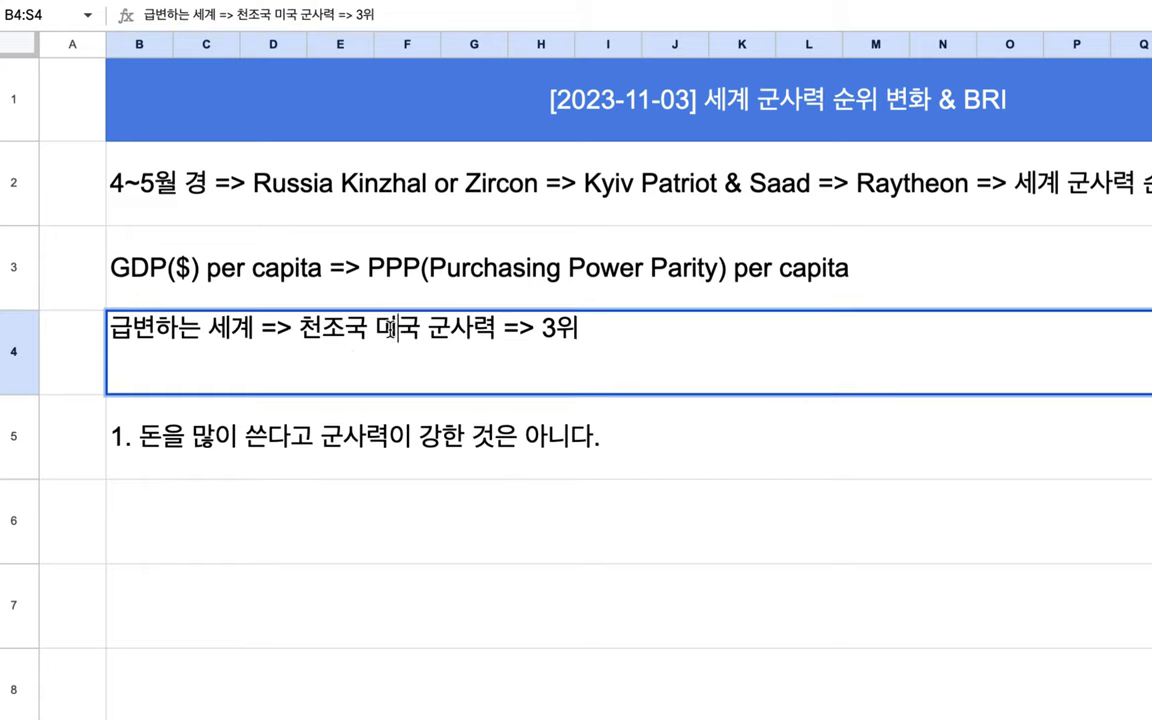
Append "2. GDP(화폐 단위 $)의 허상" to the end of the row 5 note.
double_click(350, 189)
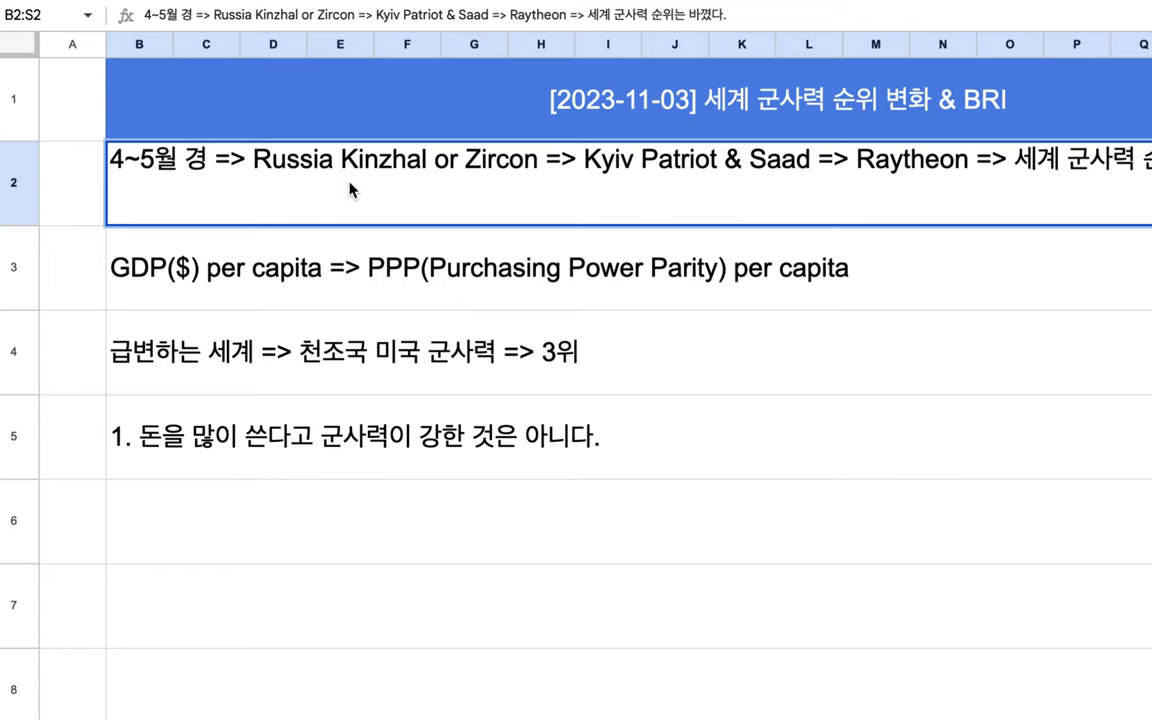
double_click(405, 460)
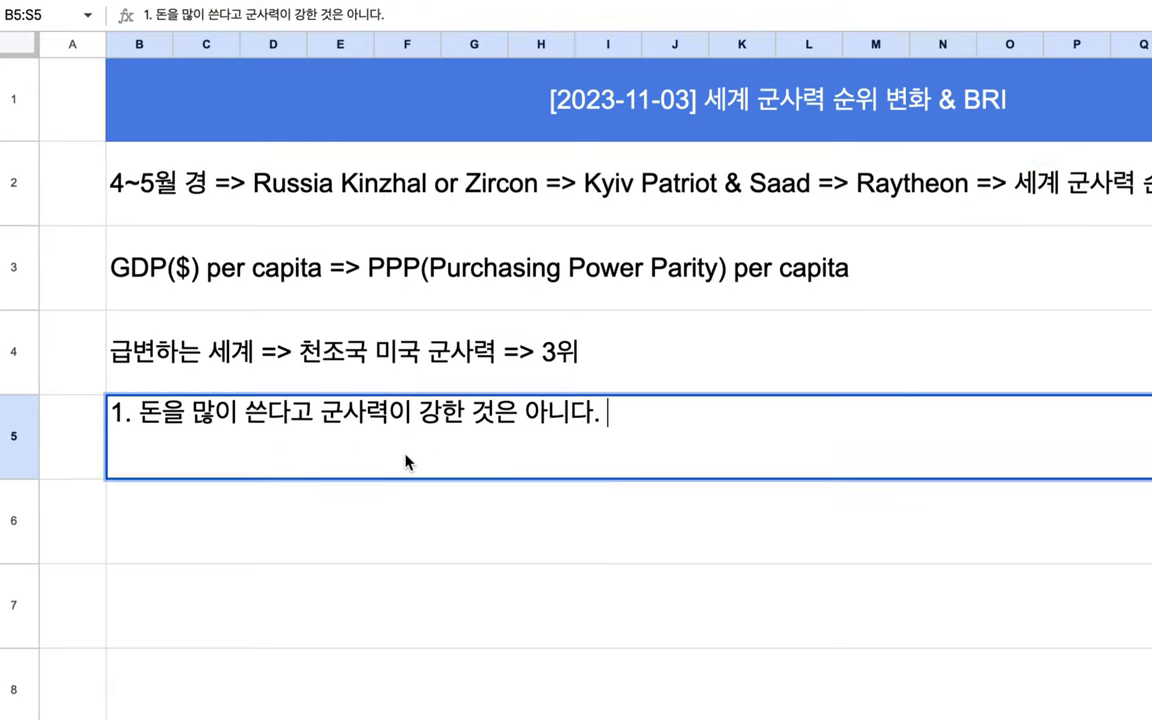
text(2. GD)
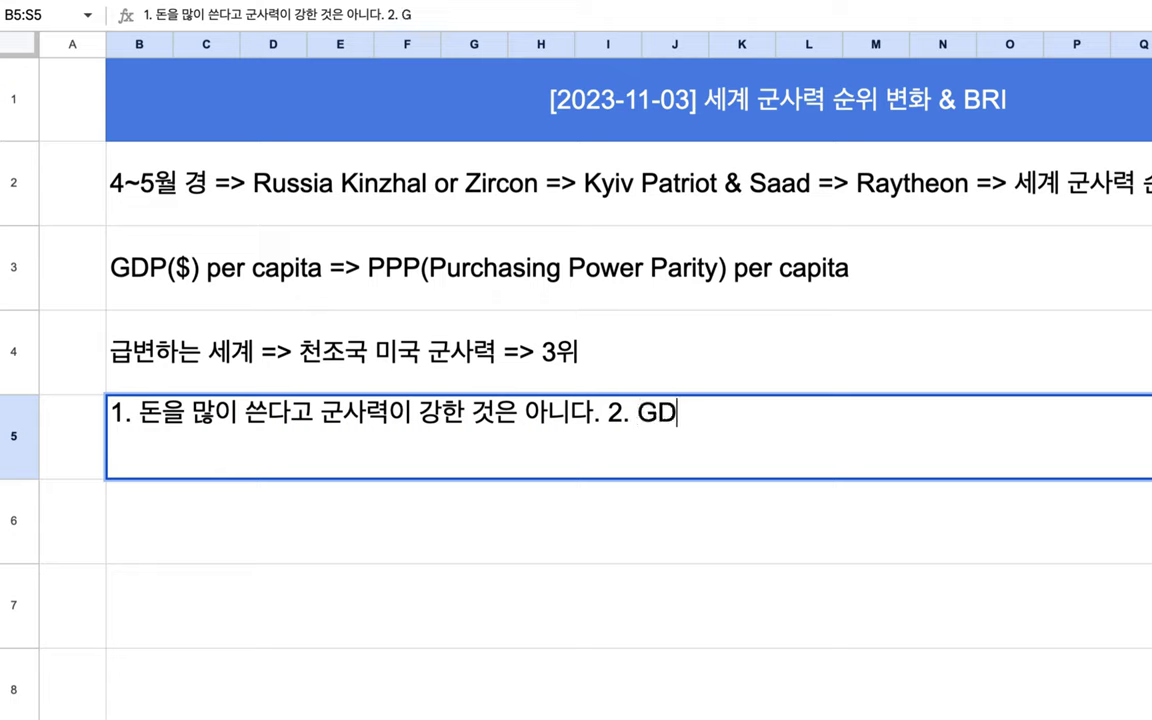
text(P( 활폐 )
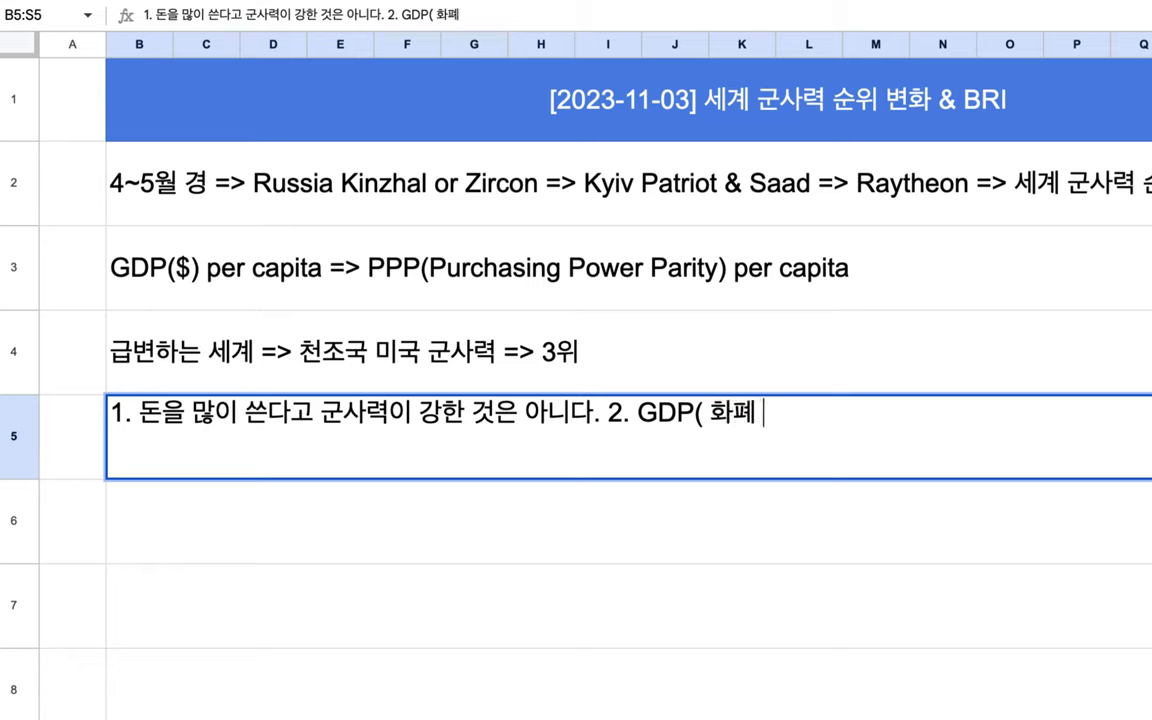
text(단위)이의 허상)
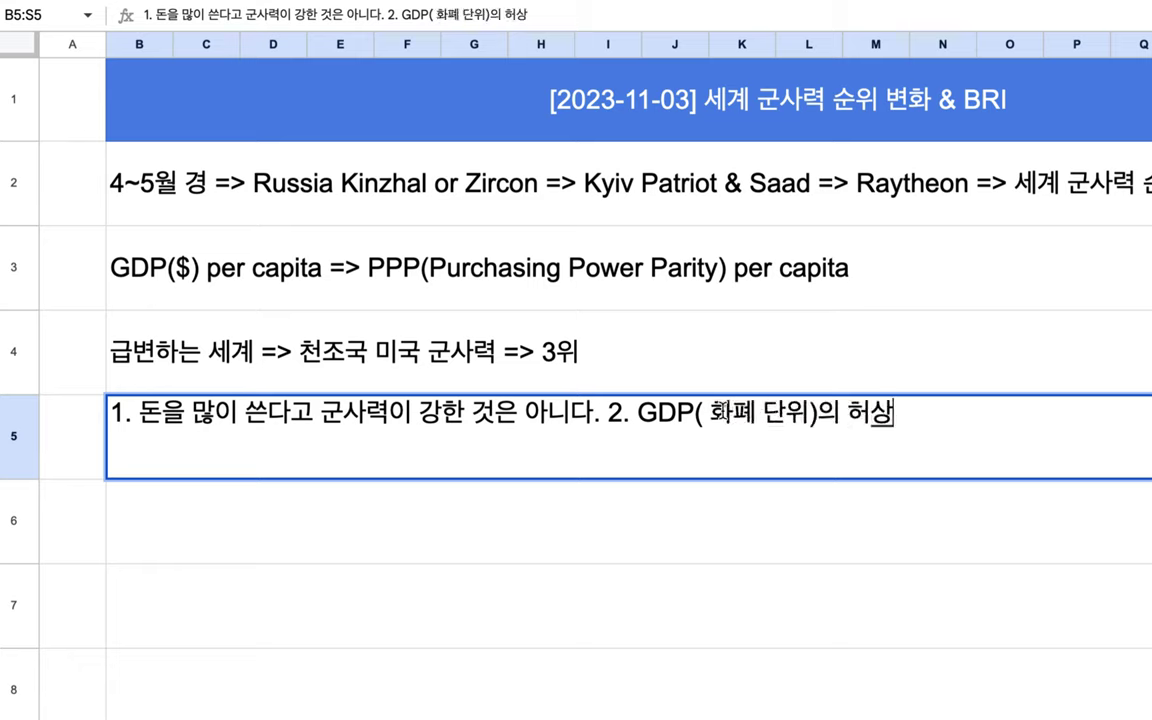
click(708, 412)
key(BackSpace)
click(793, 437)
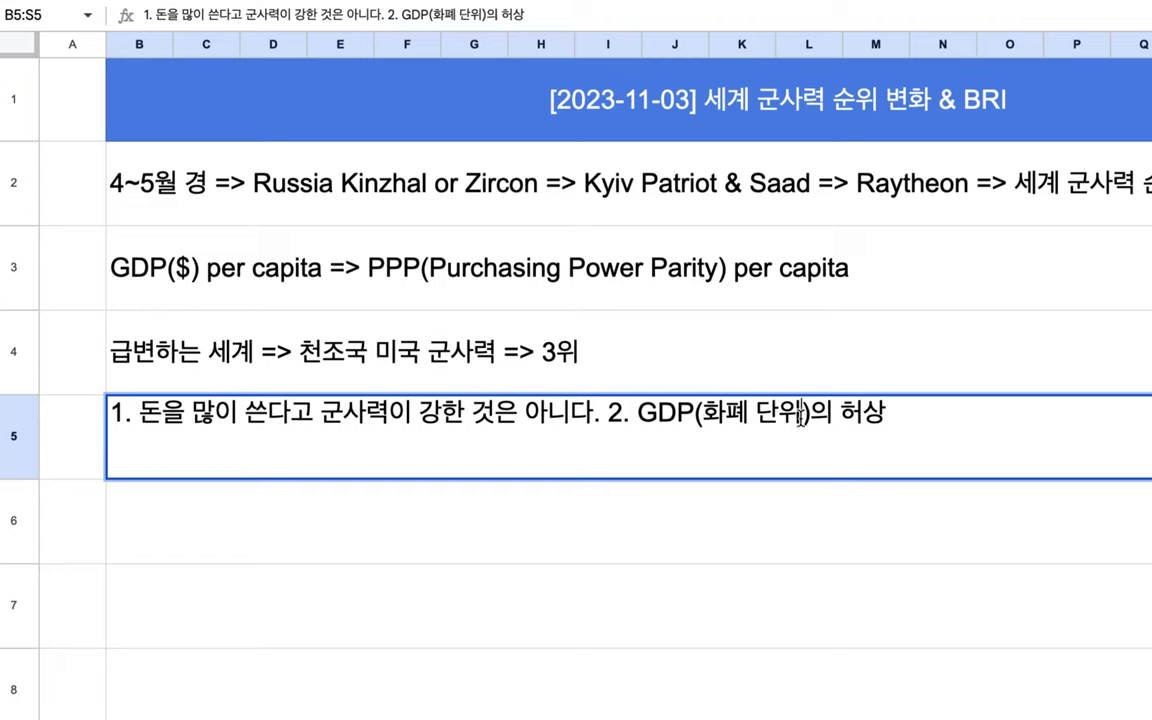
text($)
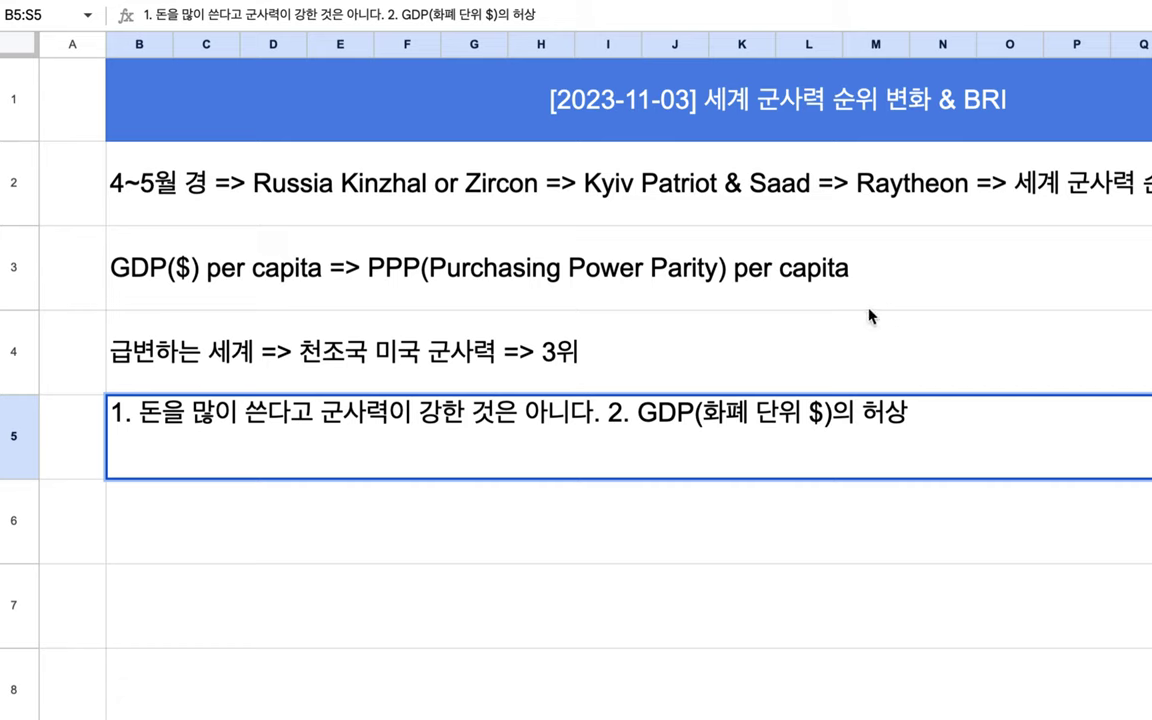
Reread the row 3 note on GDP and PPP per capita and the row 2 note on Russian missiles.
click(449, 287)
double_click(449, 287)
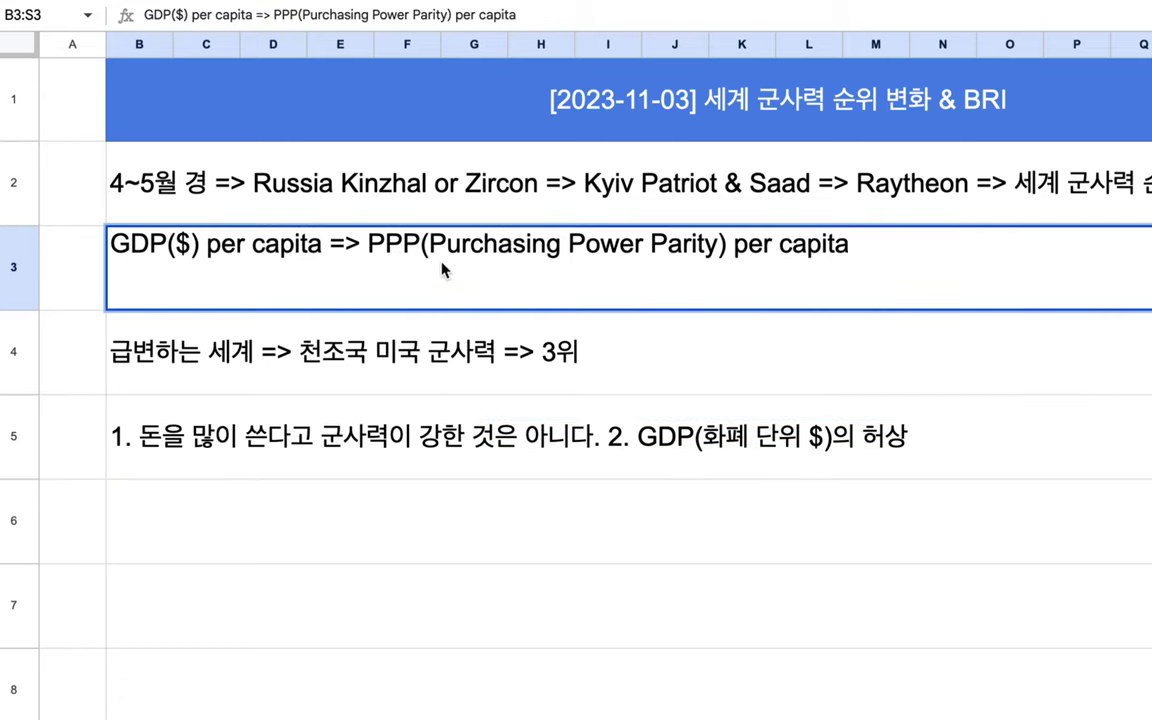
double_click(397, 207)
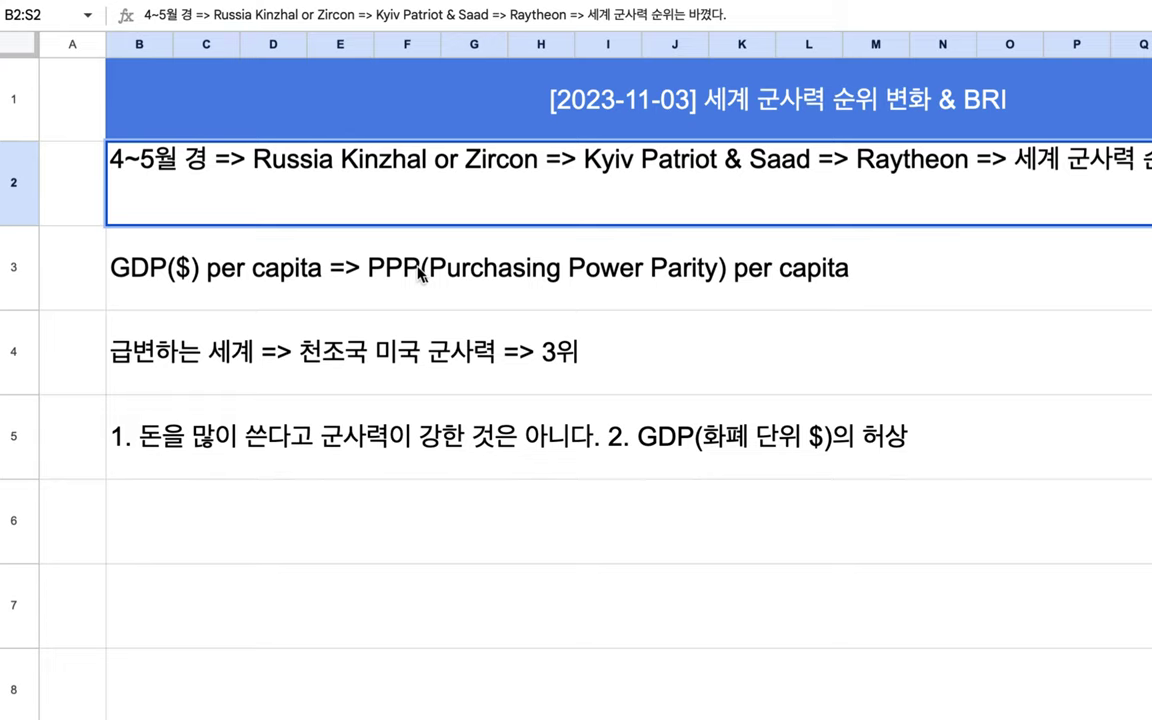
Enter "미군 월급 1백만원, 러시아 월급 50만원" in the merged row 6 cell.
click(309, 530)
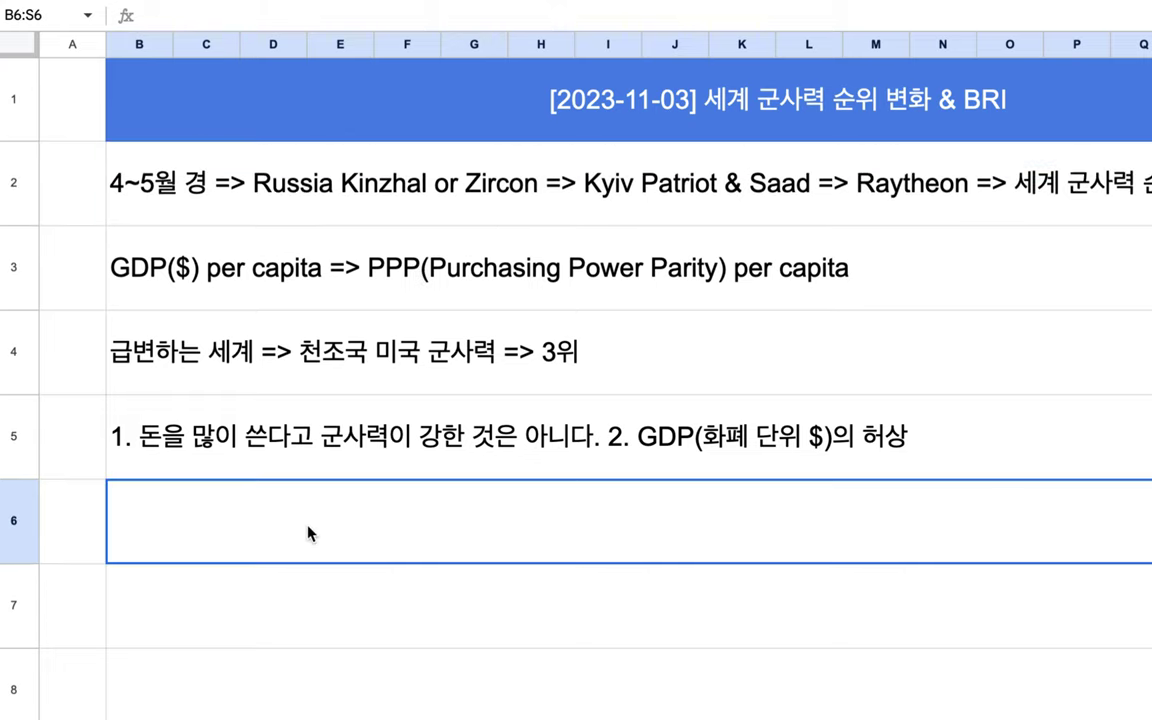
text(a)
key(BackSpace)
text(미군 )
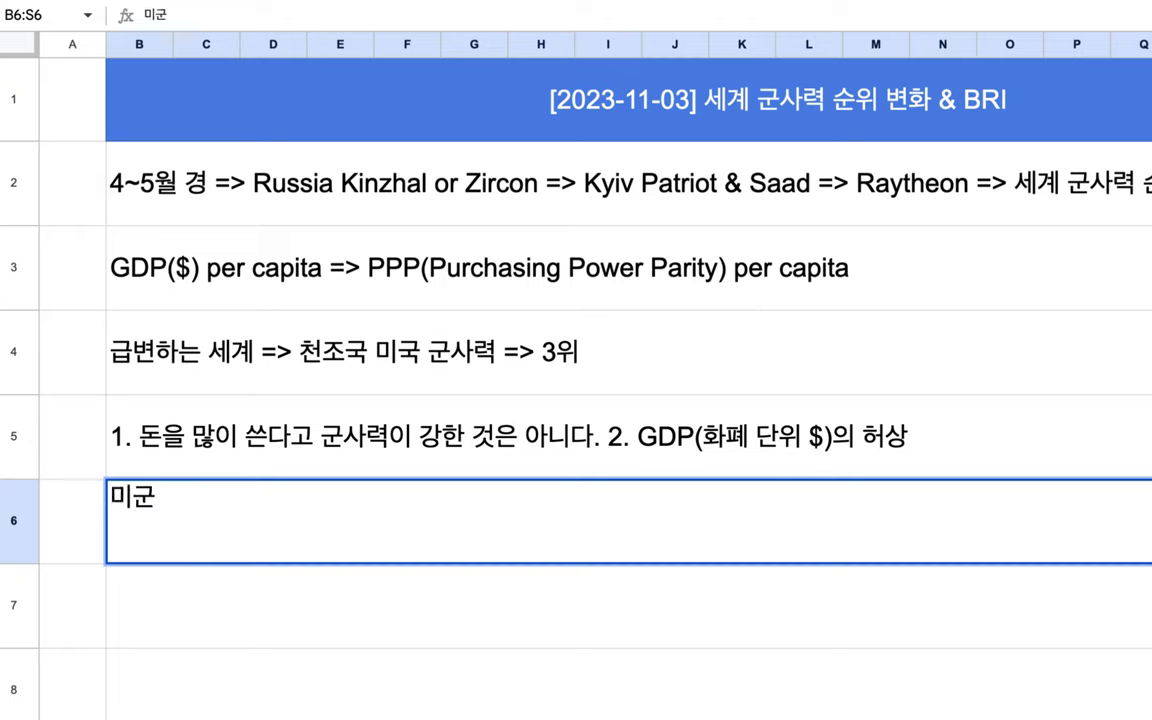
text(월급 )
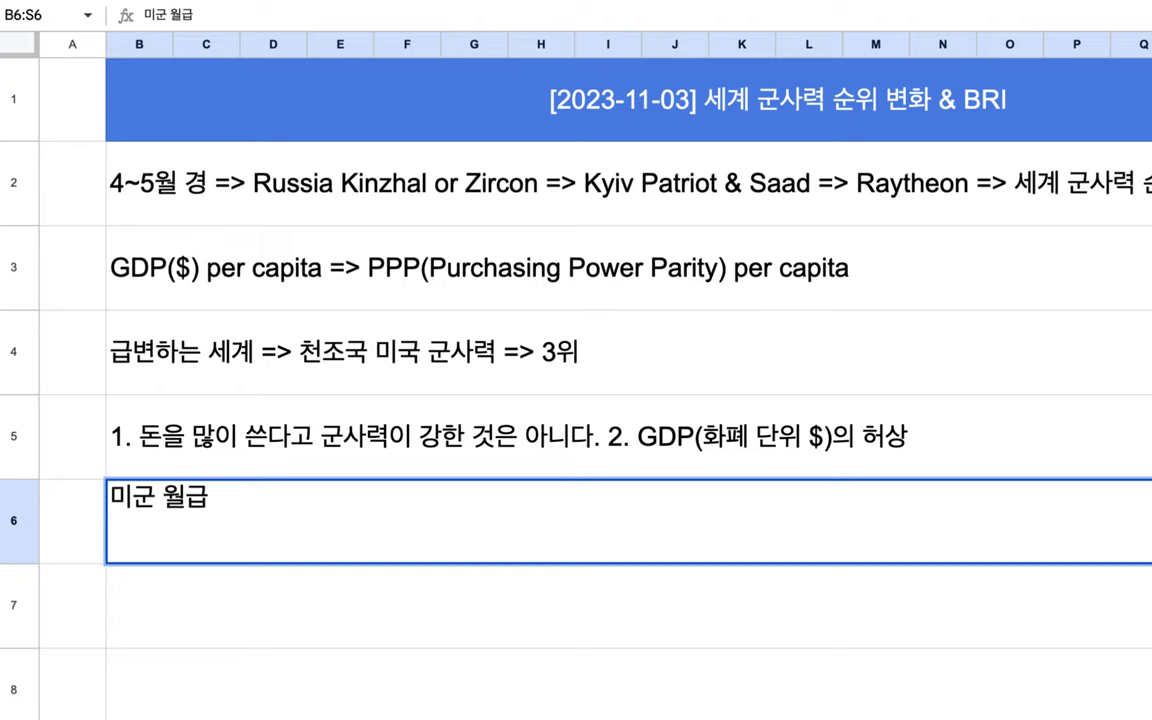
text(1백매원, )
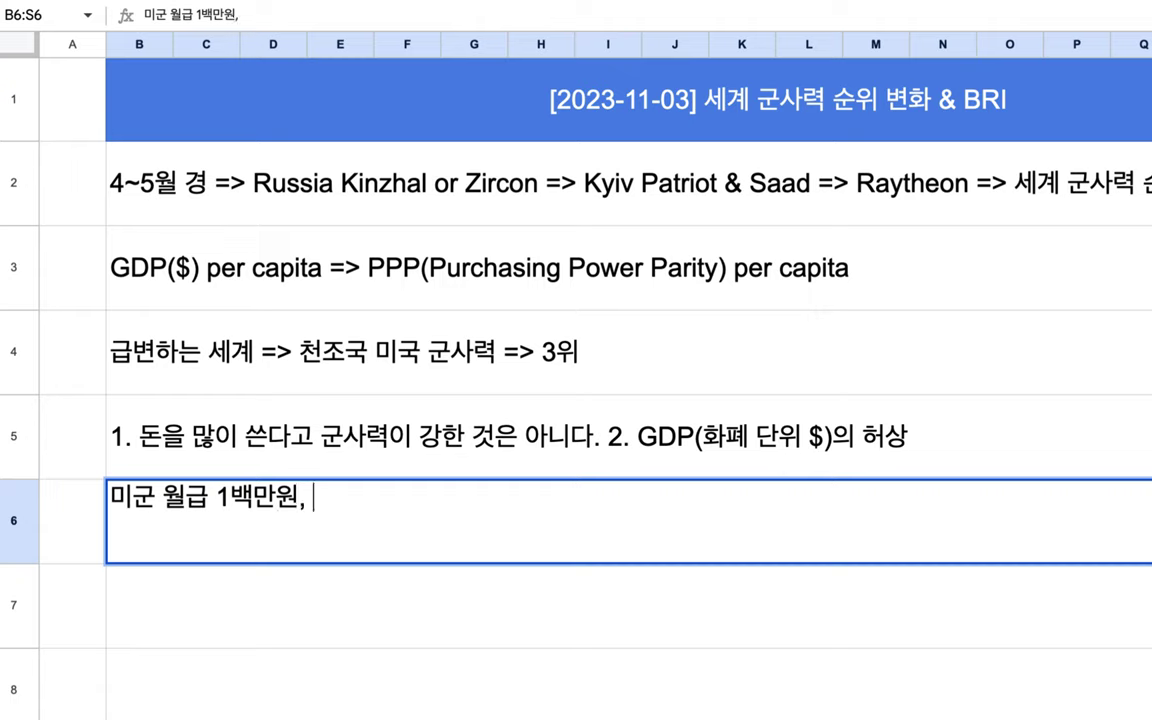
text(러시아 월급 )
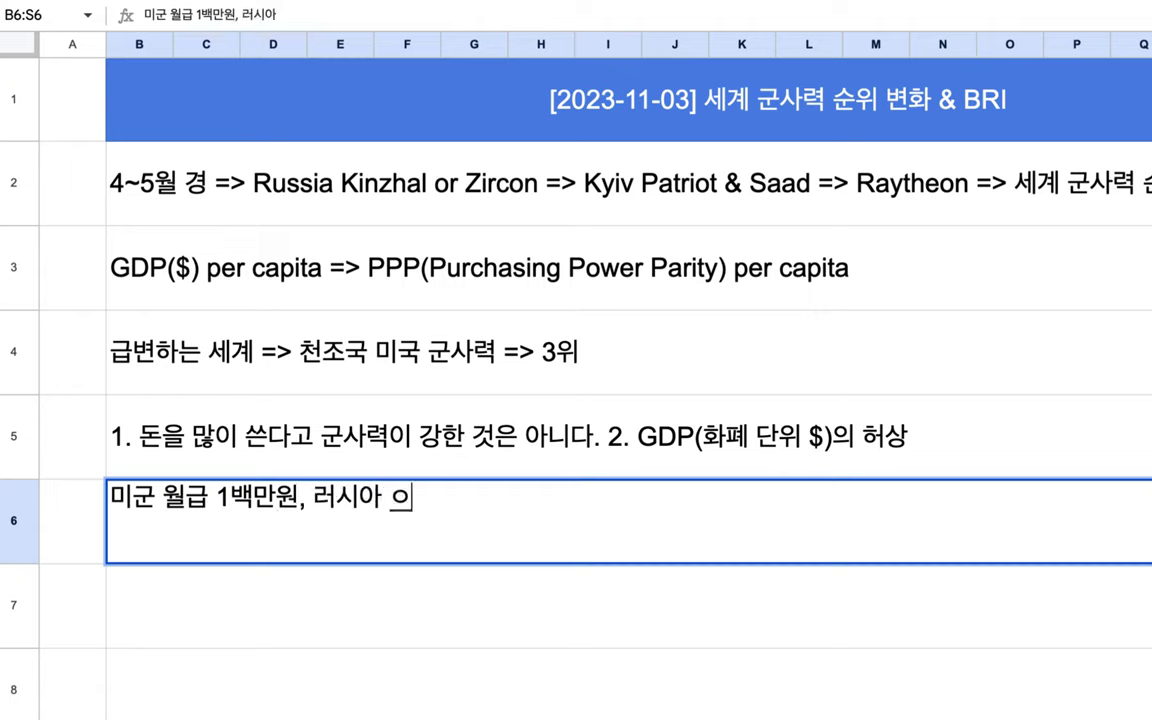
text(50만원)
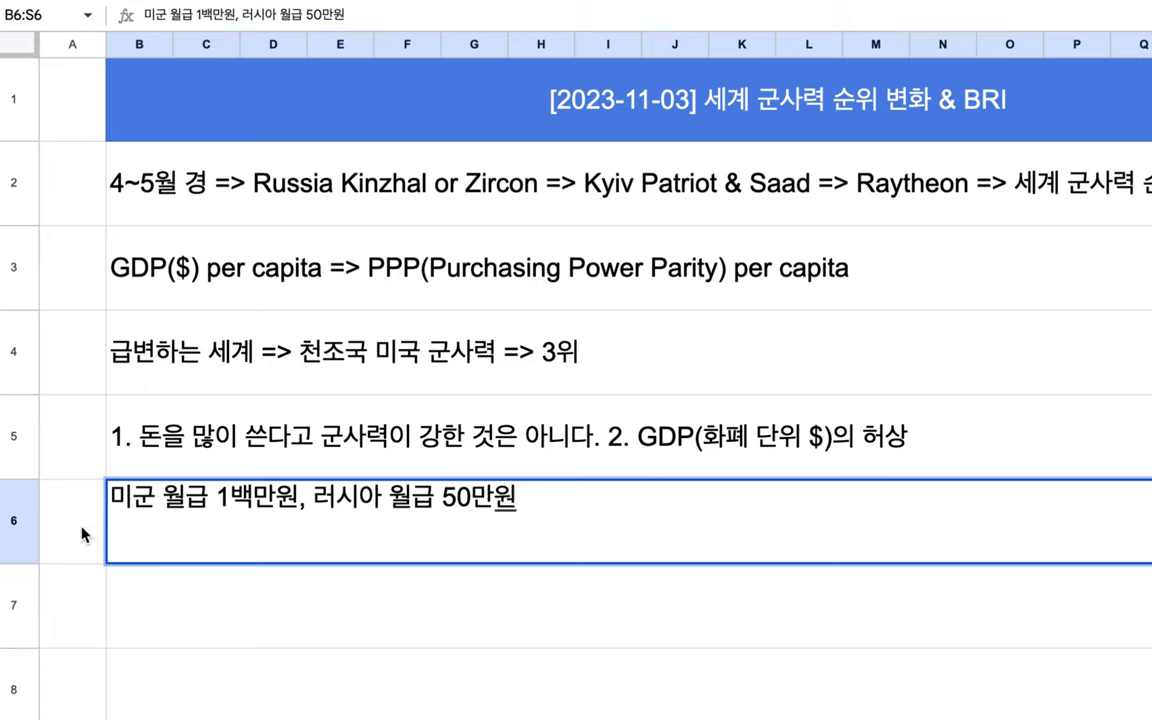
Highlight the US and Russian salary phrases in the row 6 note to compare them.
drag(297, 497, 106, 500)
drag(330, 497, 513, 497)
click(283, 497)
drag(283, 497, 432, 497)
Append "=> Nominal GDP per capita => PPP" to the end of the row 6 note.
click(530, 497)
text(=> Nomial)
key(BackSpace)
key(BackSpace)
text(nal )
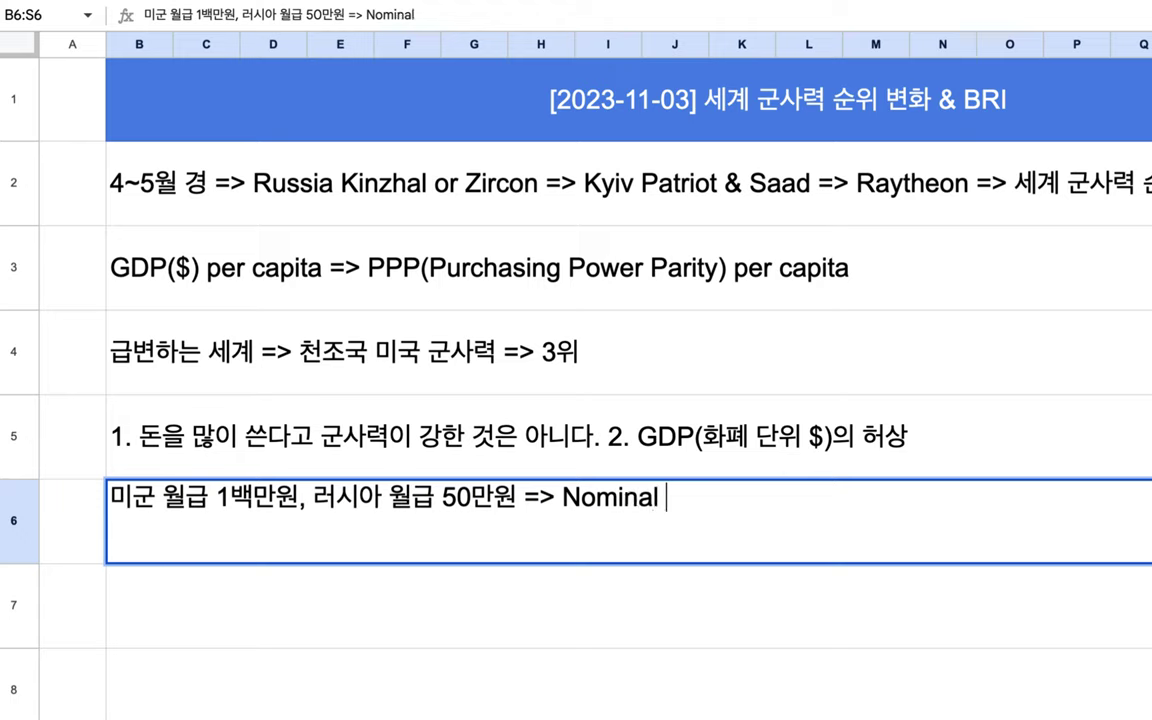
text(GDP per c)
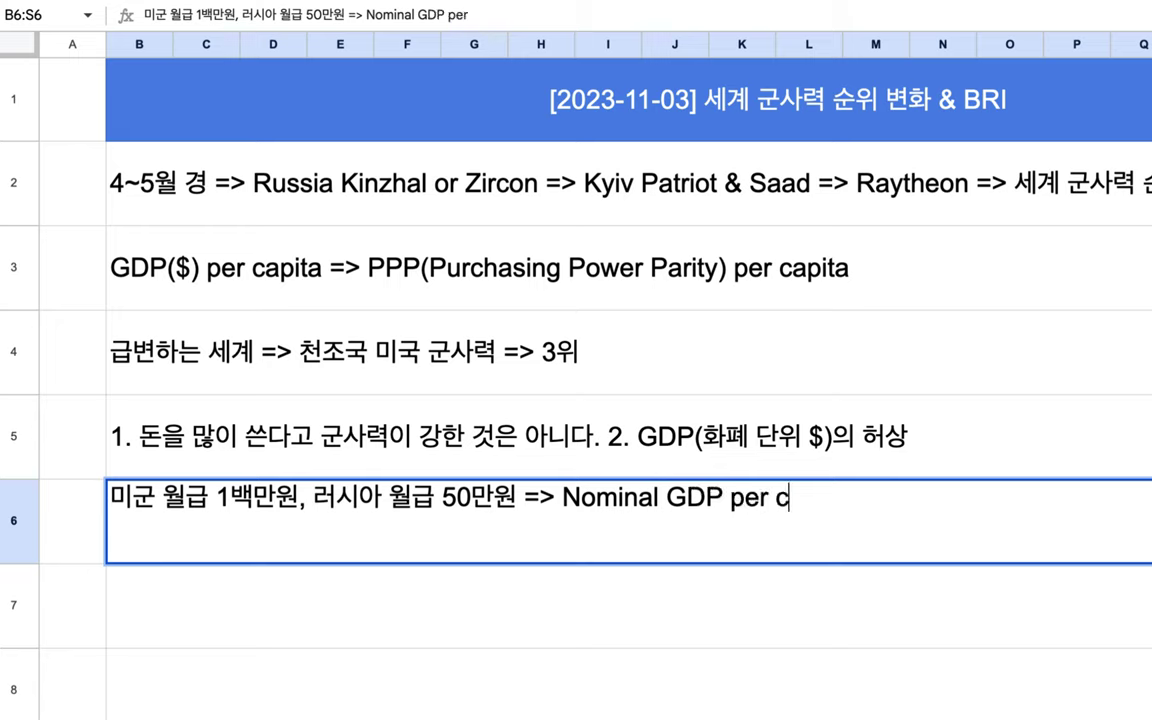
text(apital)
key(BackSpace)
text(=>)
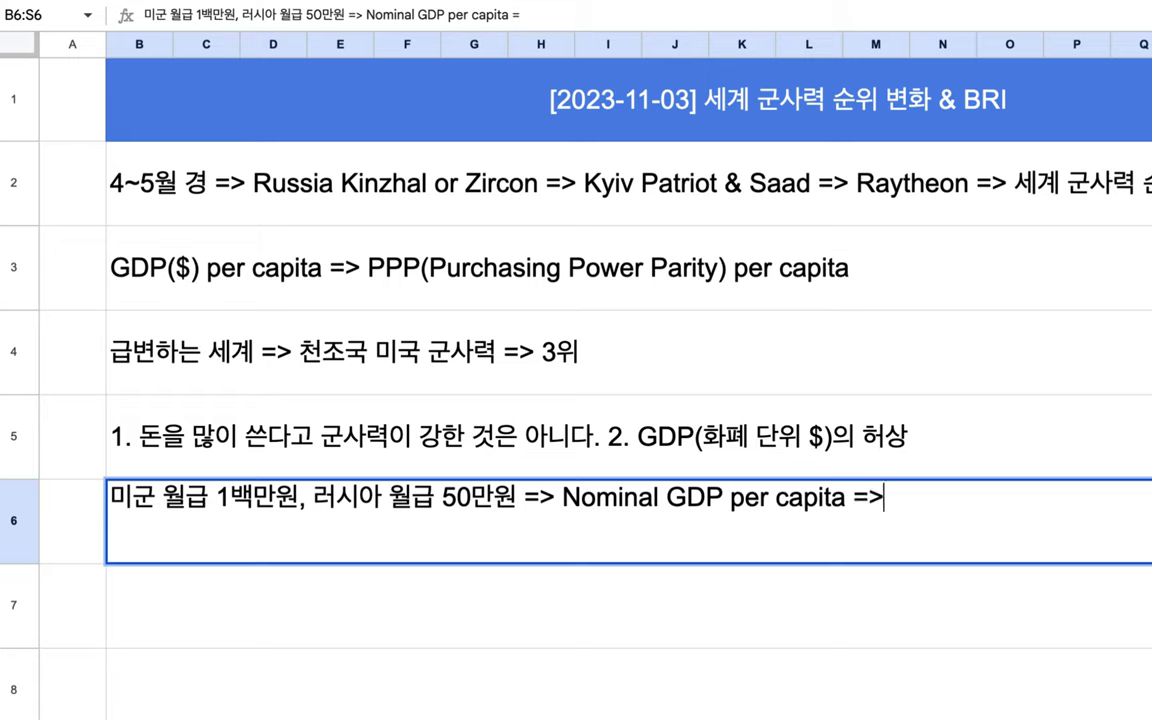
text( PPP)
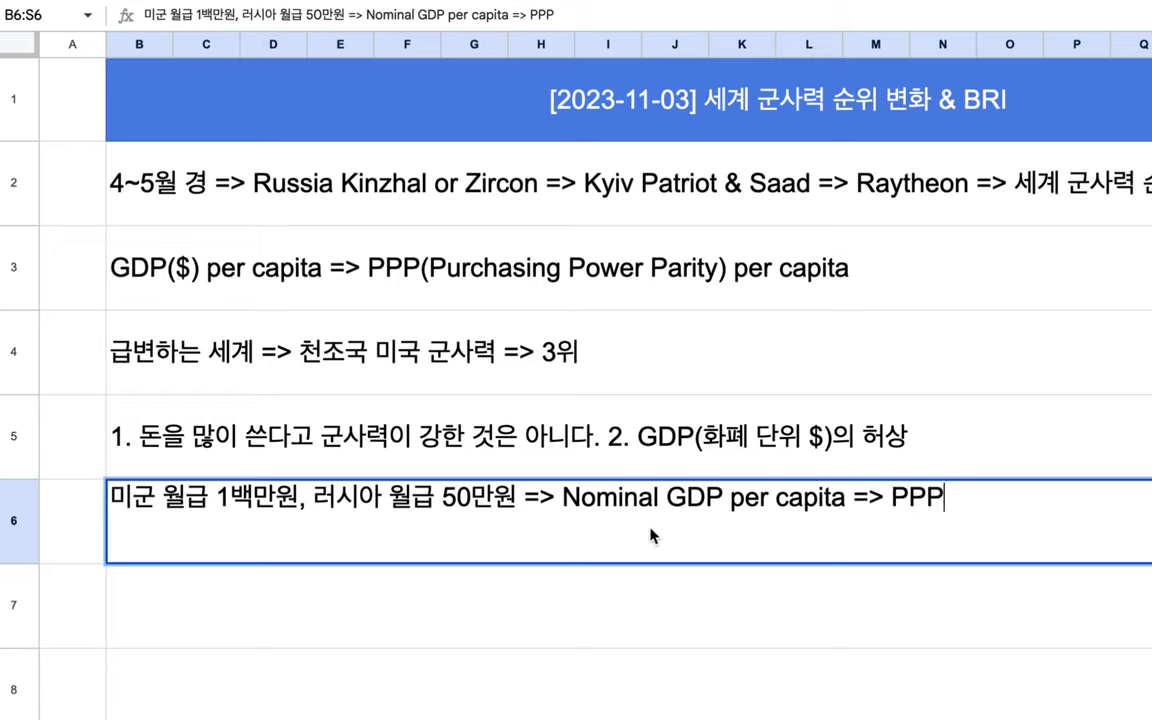
Highlight the two salary amounts in row 6 and "Russia Kinzhal" in row 2 for reading.
drag(403, 503, 493, 503)
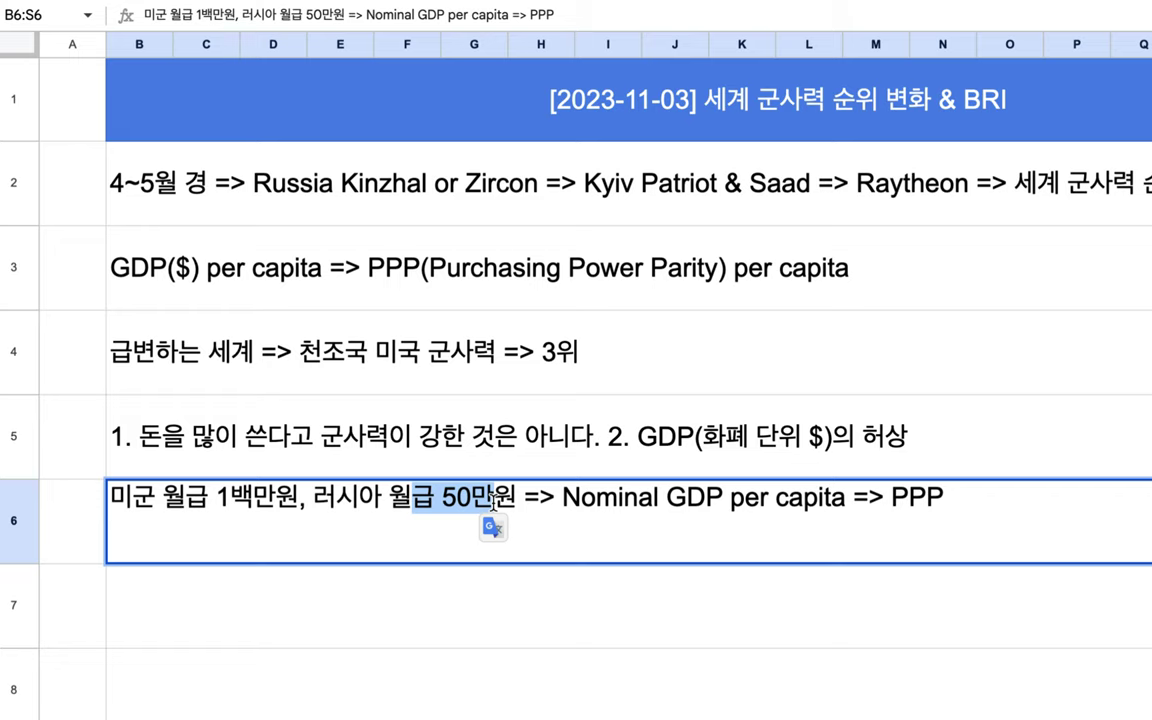
drag(208, 497, 270, 497)
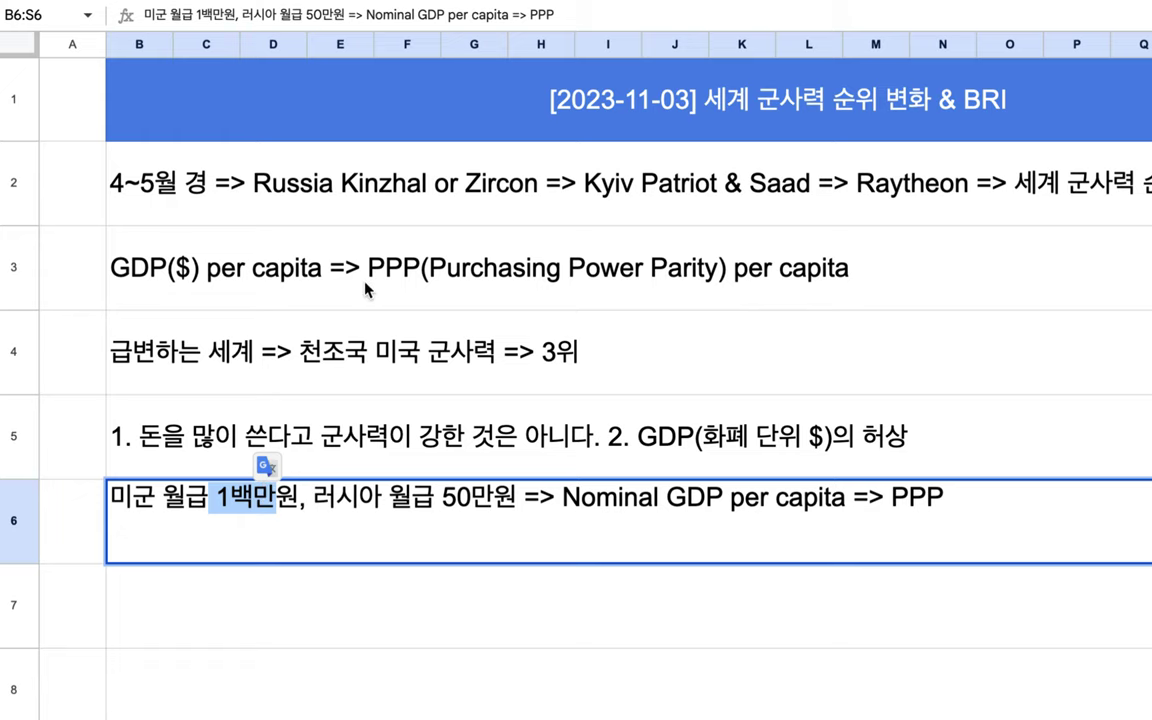
double_click(333, 184)
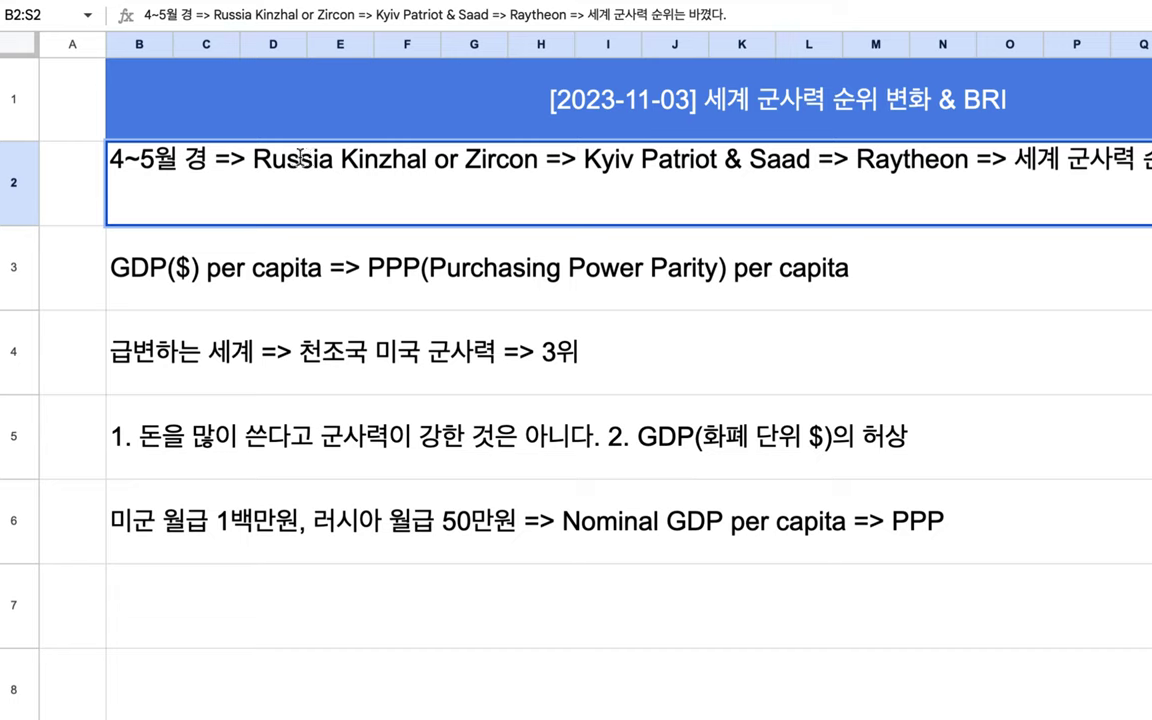
drag(266, 158, 358, 160)
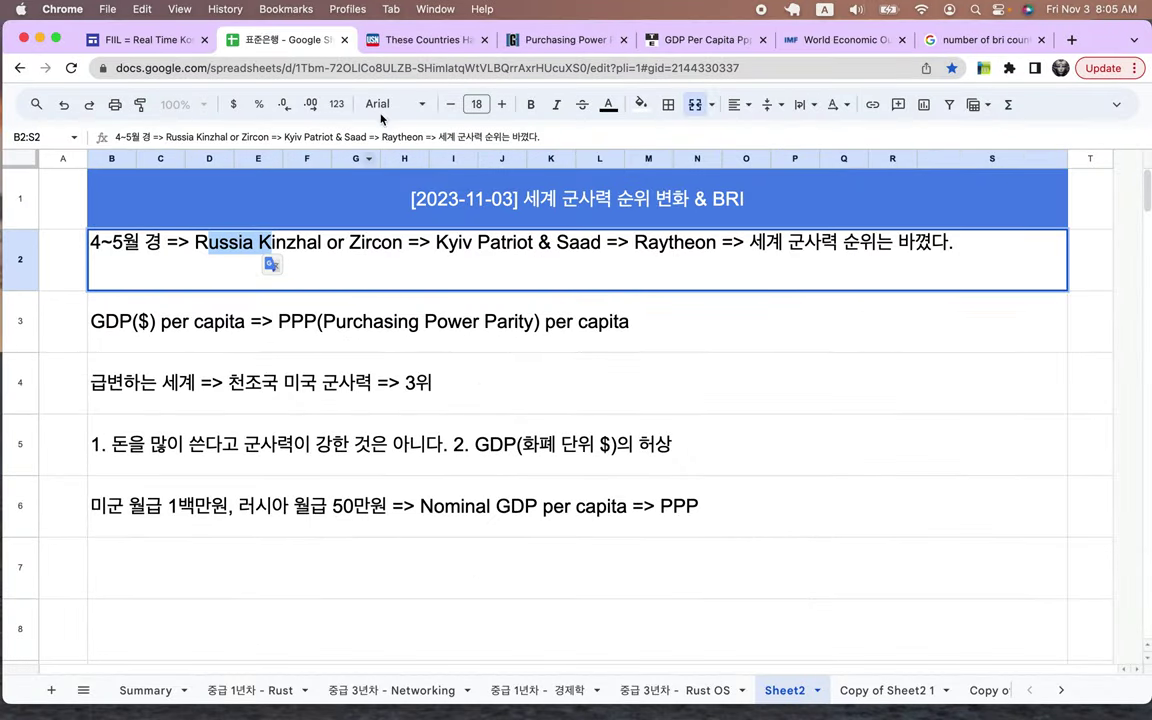
Review the Russia, United States and China entries on the U.S. News strong military page, and return to the spreadsheet.
click(385, 42)
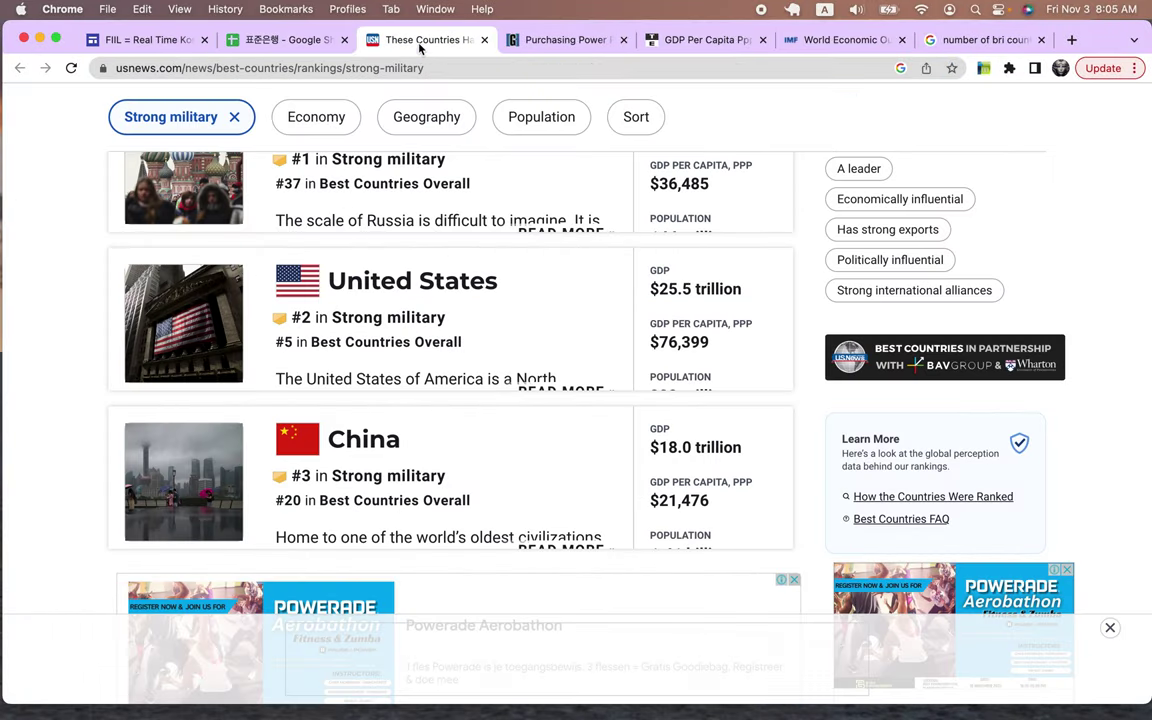
scroll(357, 266, up, 2)
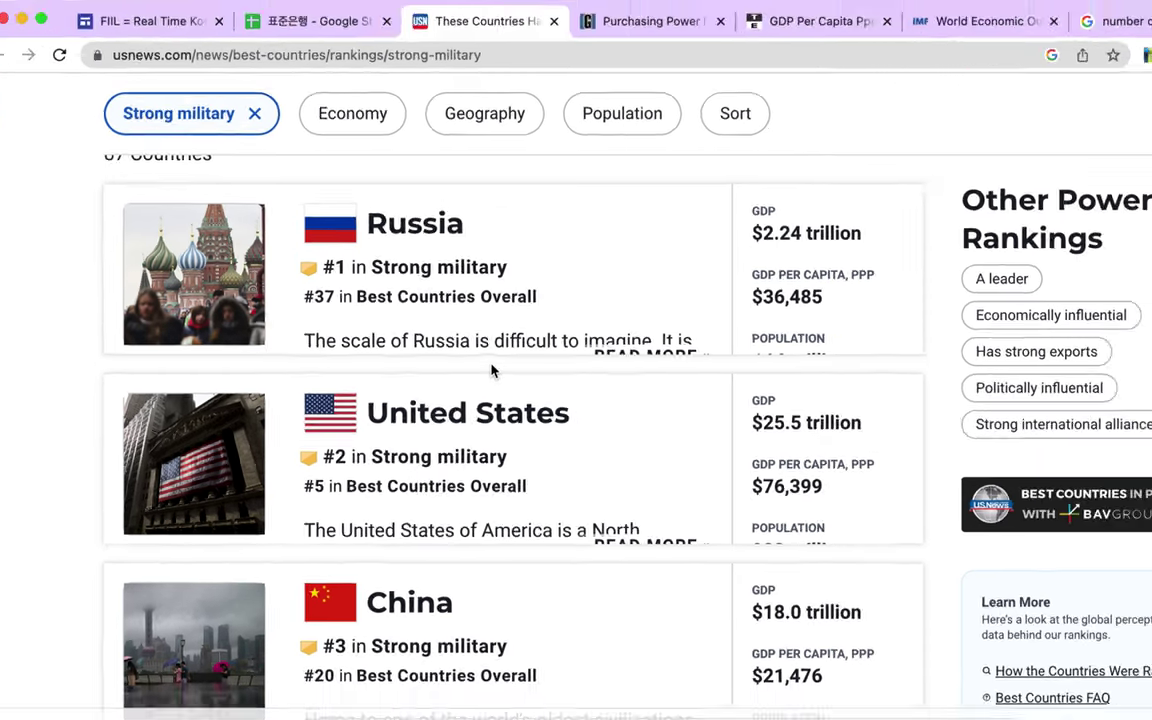
click(310, 21)
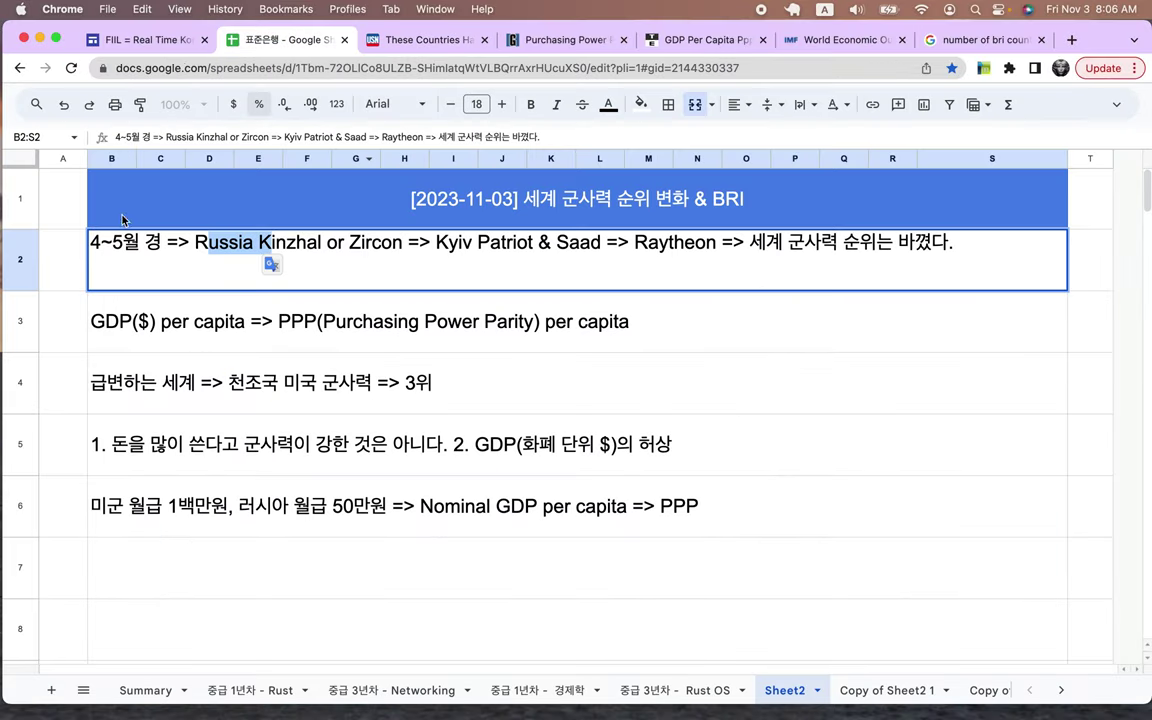
Clear all the notes in rows 2 to 6 below the title.
click(60, 311)
click(149, 262)
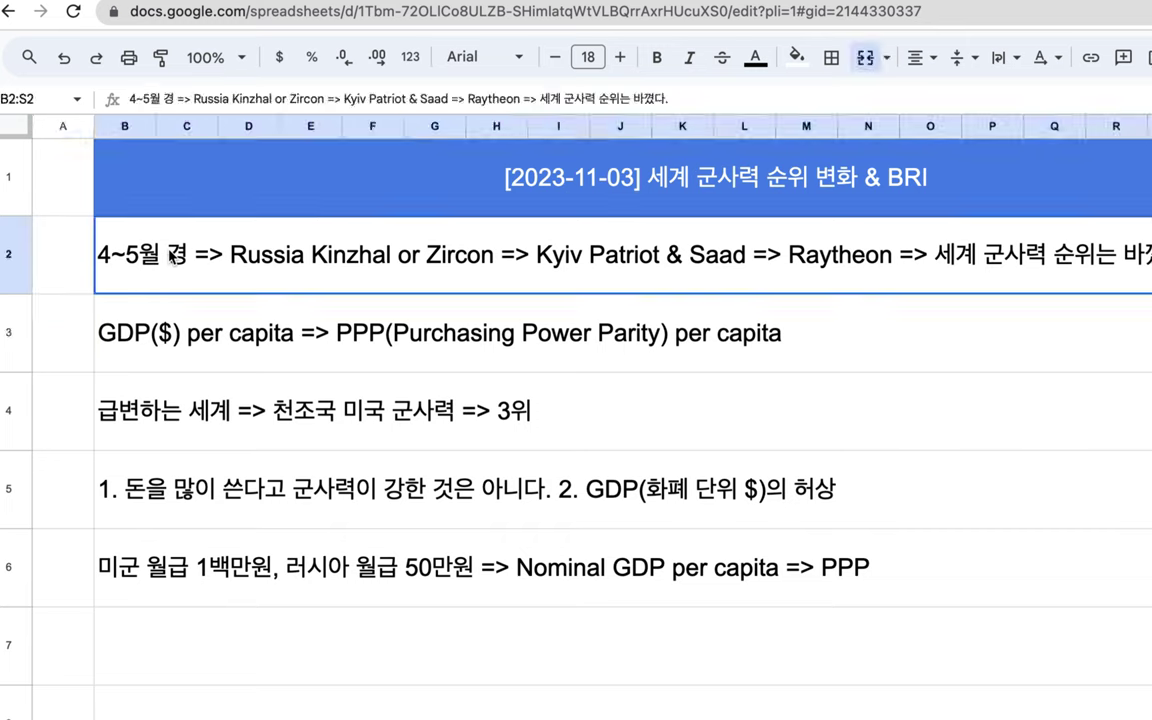
drag(172, 258, 159, 571)
key(Delete)
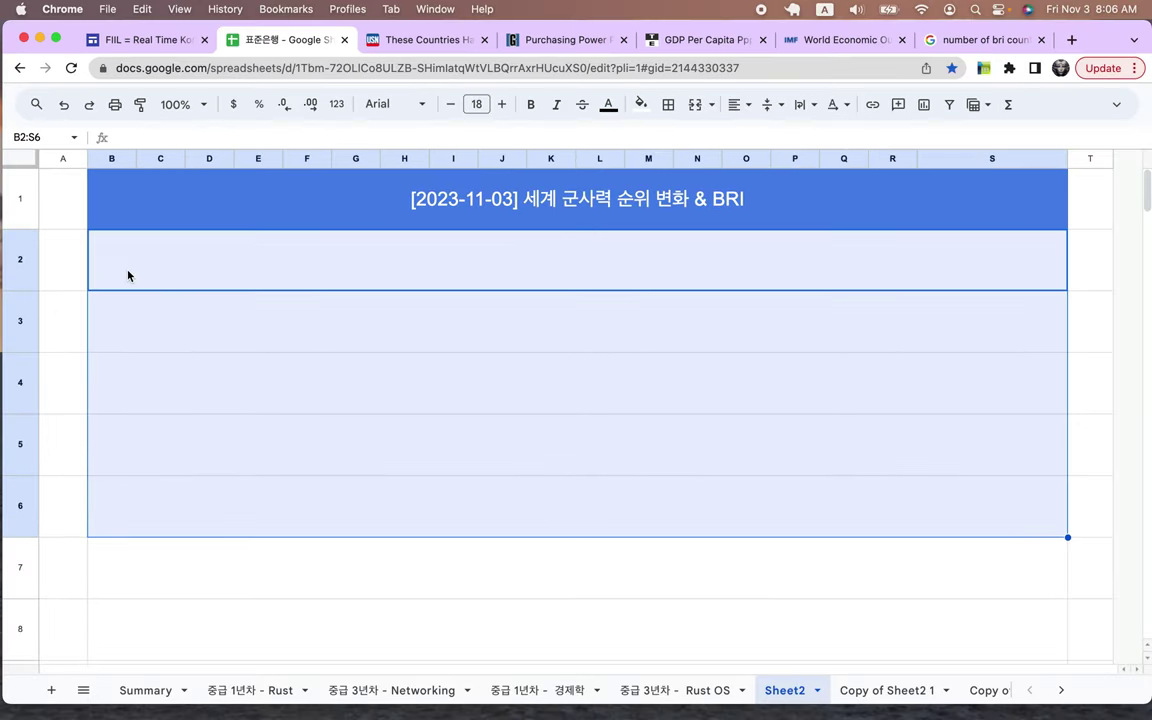
Start a new note in row 2 with the text "GDP".
double_click(128, 275)
text(ㅎㅇ)
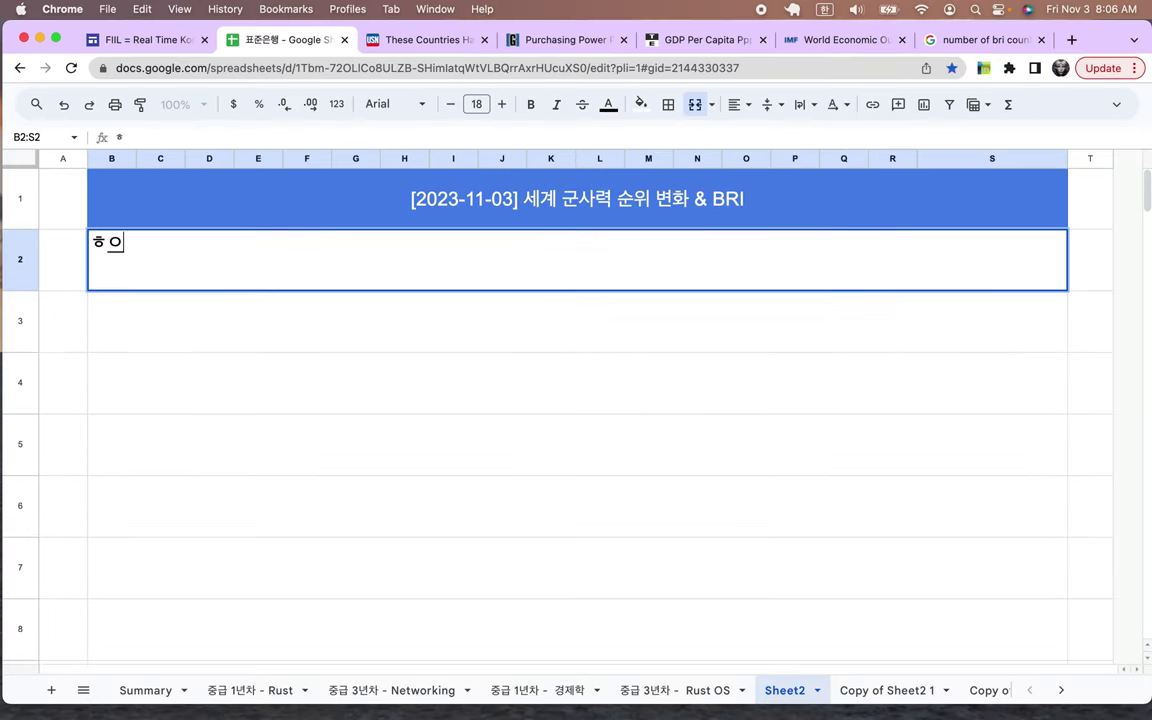
text(GDP)
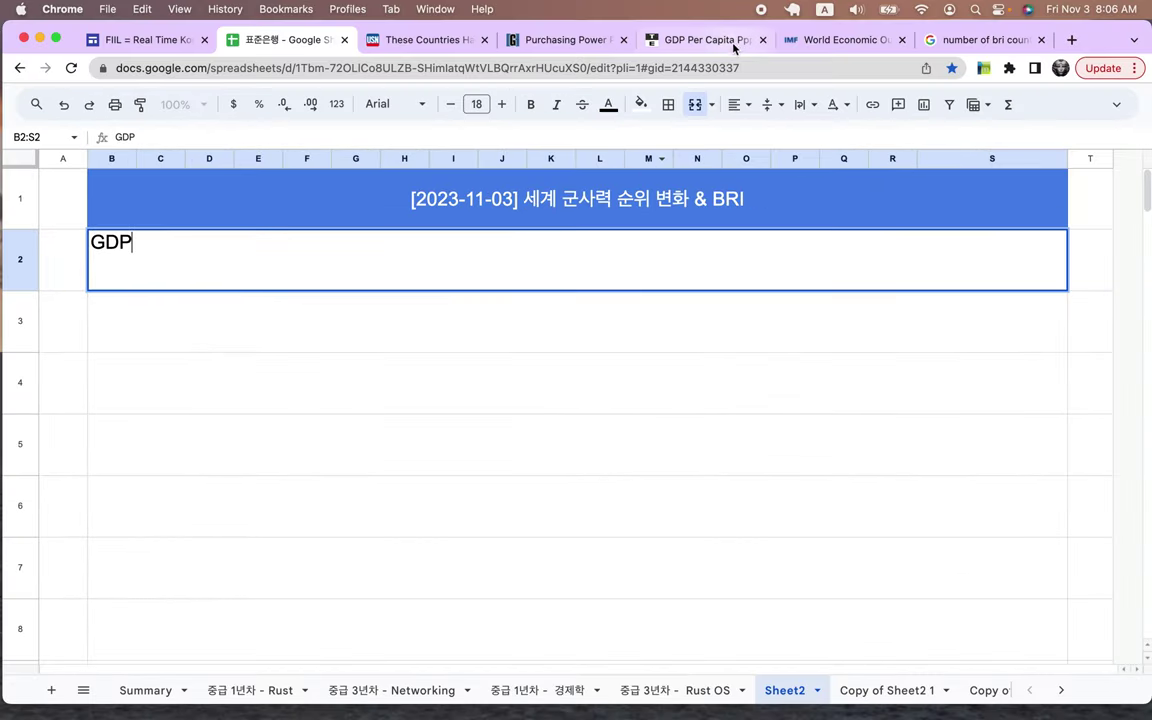
Look over the Trading Economics GDP per capita PPP forecast table and close that page.
click(700, 40)
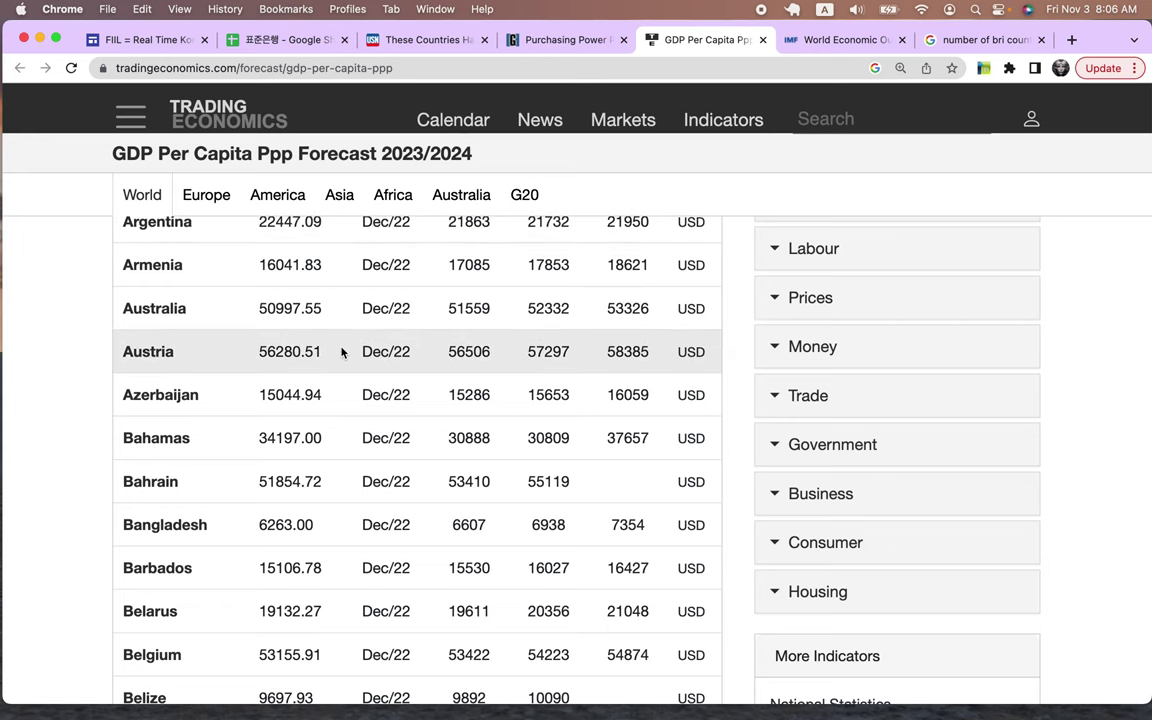
scroll(330, 340, up, 3)
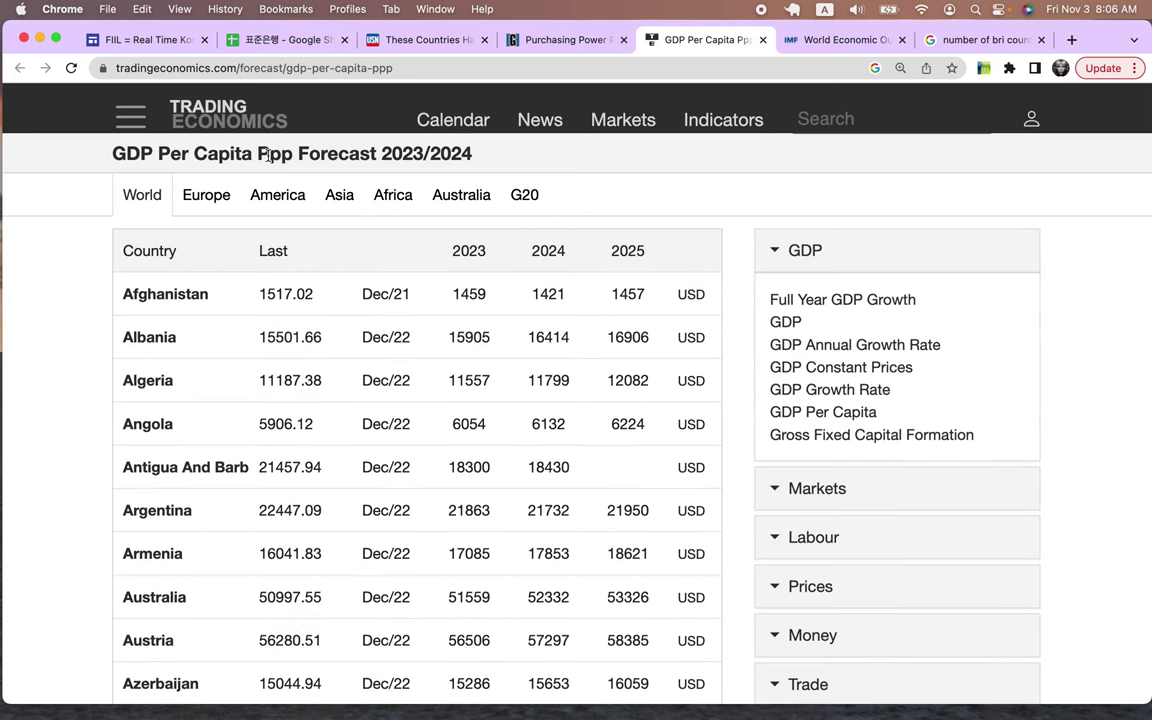
click(762, 40)
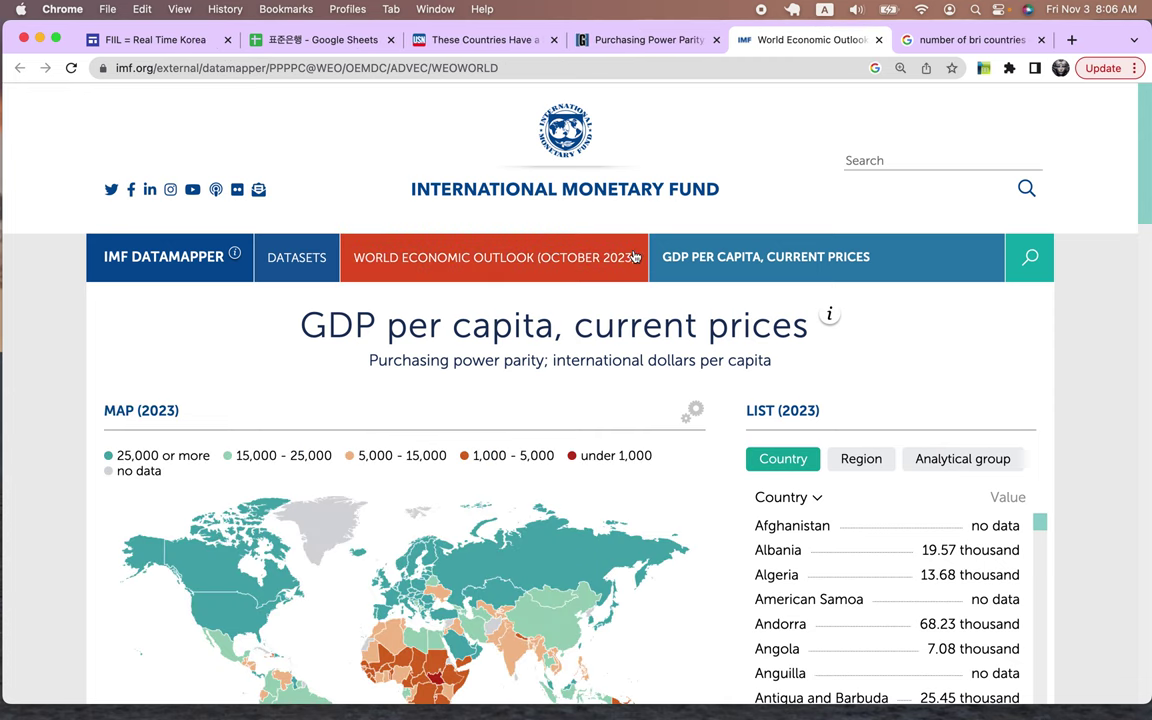
Highlight "Purchasing power parity" under the IMF GDP per capita heading and examine the 2023 world map and country list.
scroll(531, 339, down, 1)
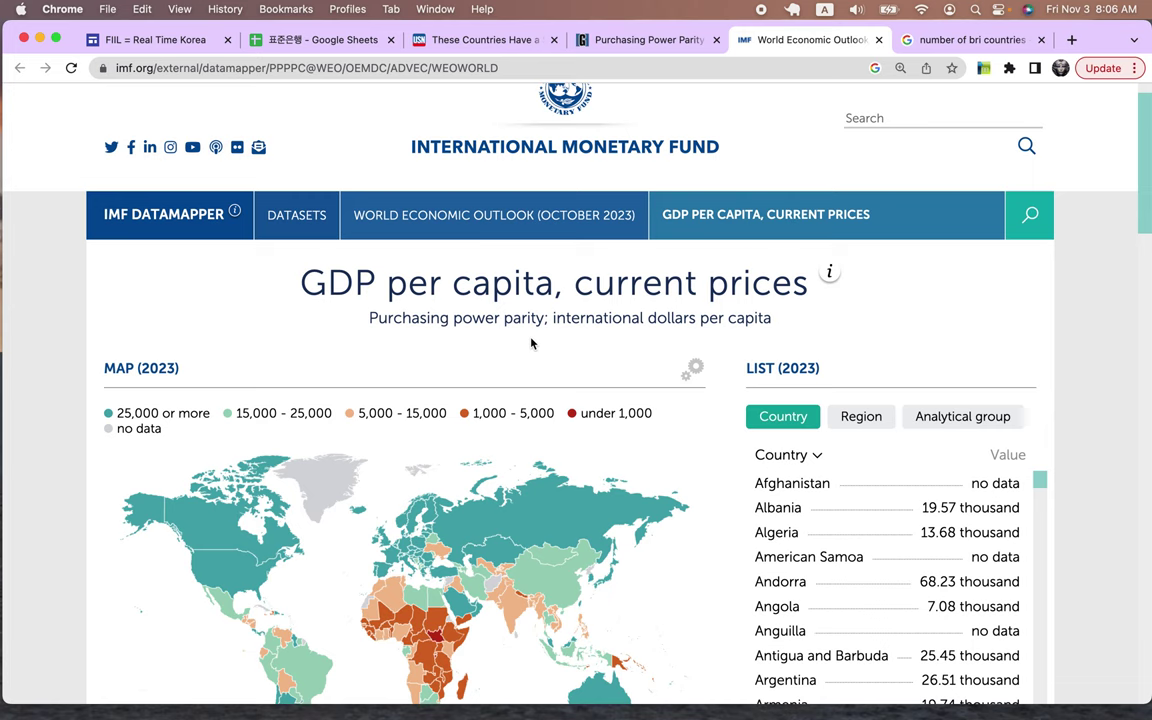
scroll(531, 343, down, 1)
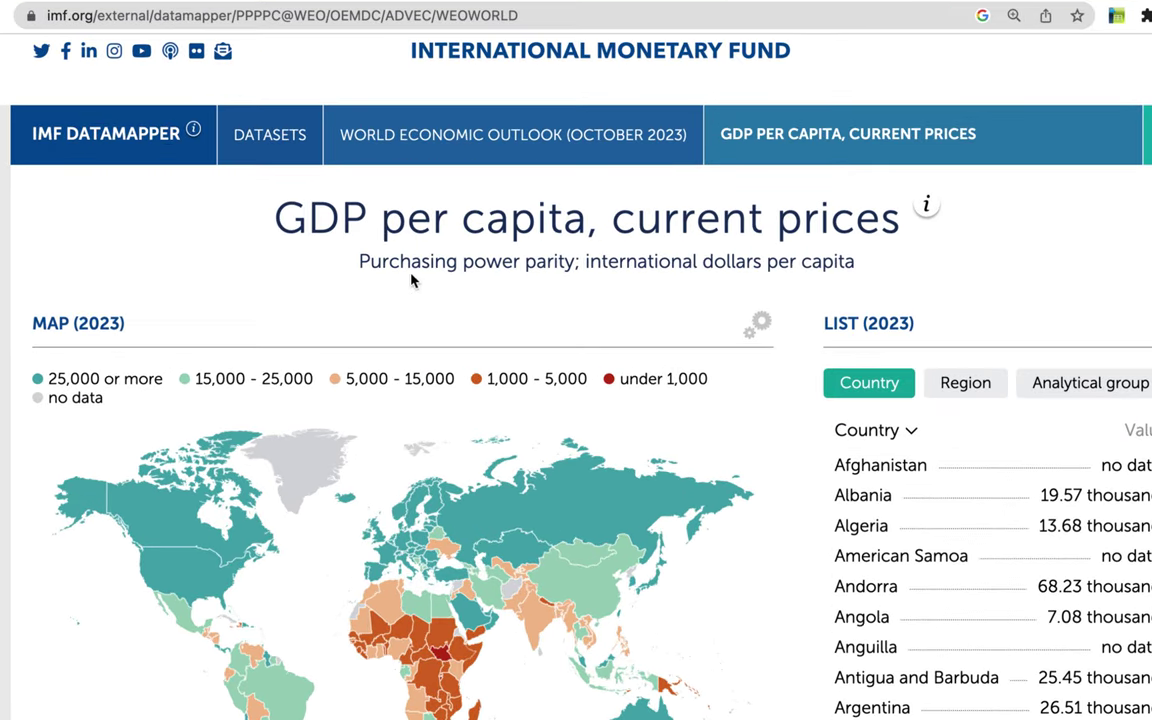
drag(358, 263, 575, 265)
scroll(512, 311, down, 4)
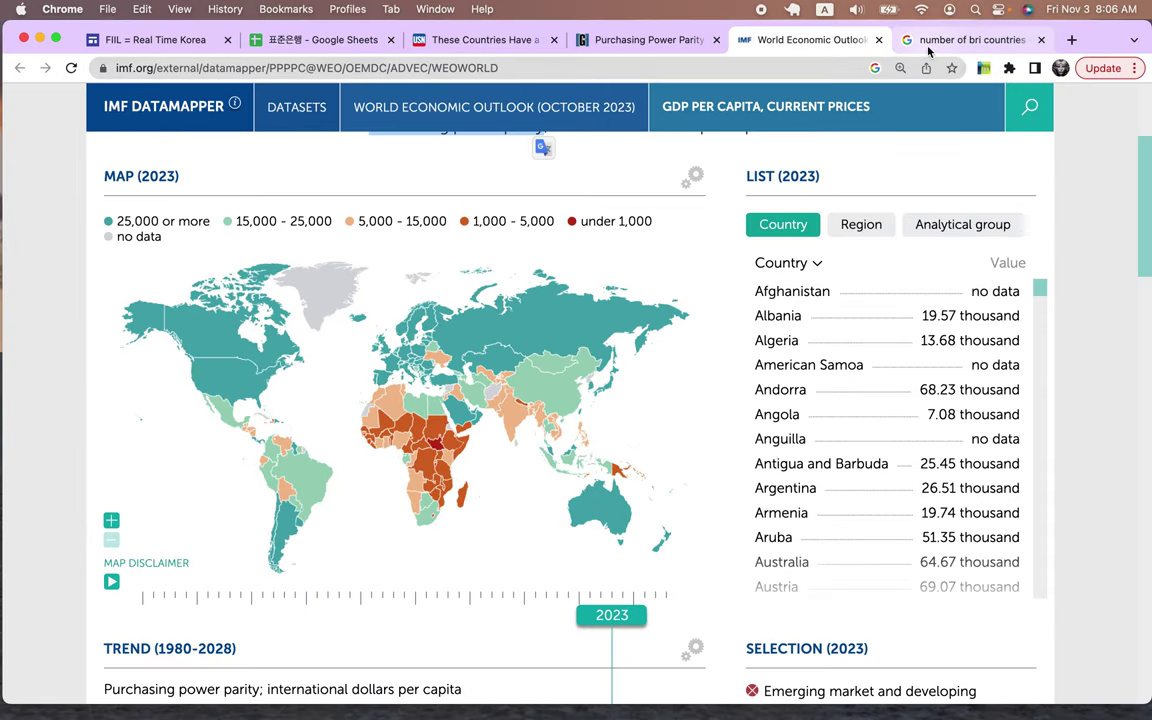
Review the top 5 purchasing power chart and the country ranking on the Global Firepower purchasing power parity page.
click(662, 42)
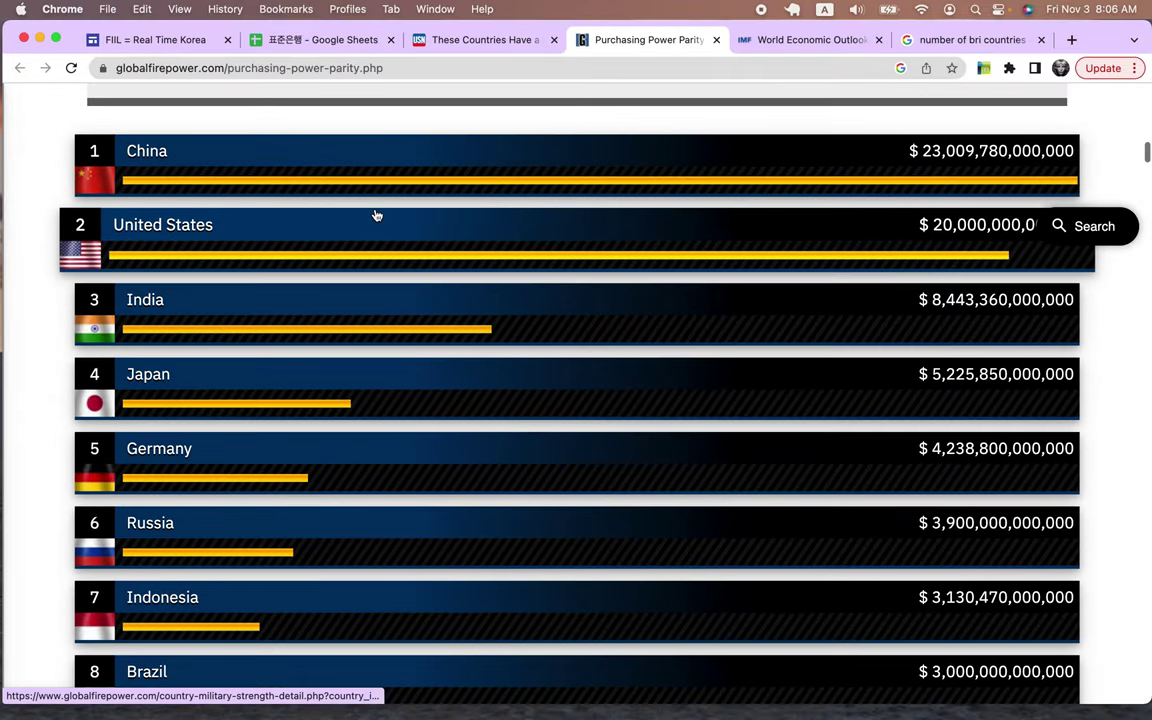
scroll(376, 215, up, 1)
scroll(376, 215, up, 5)
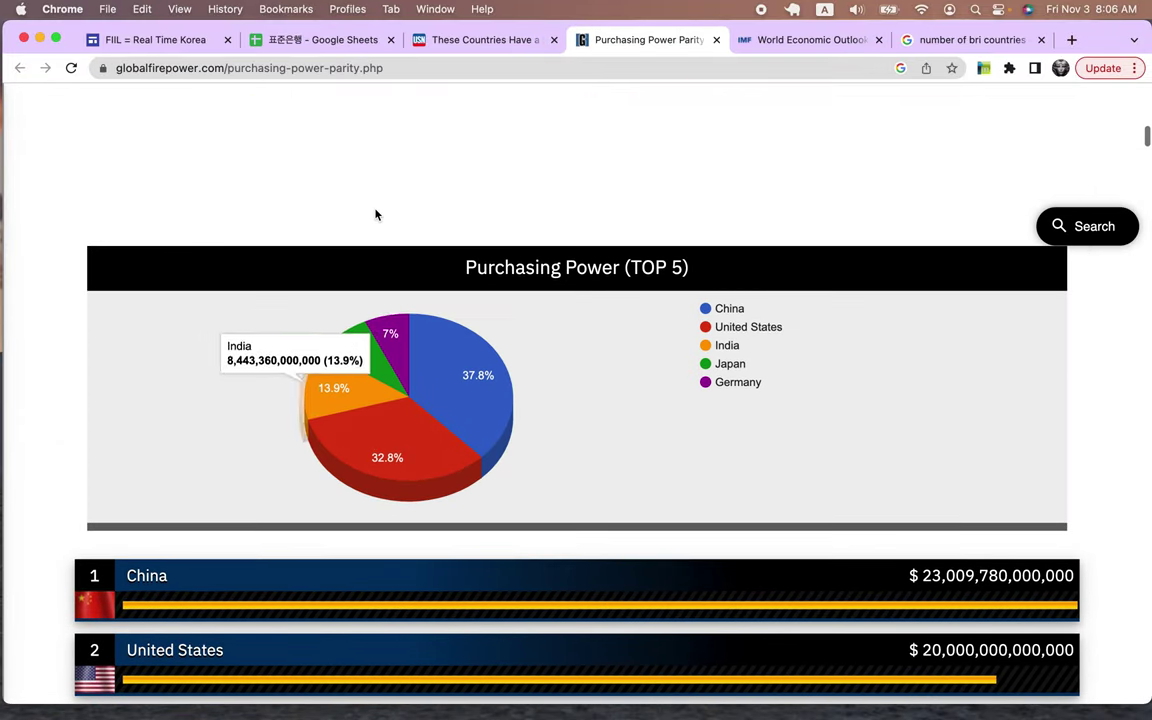
scroll(376, 215, down, 3)
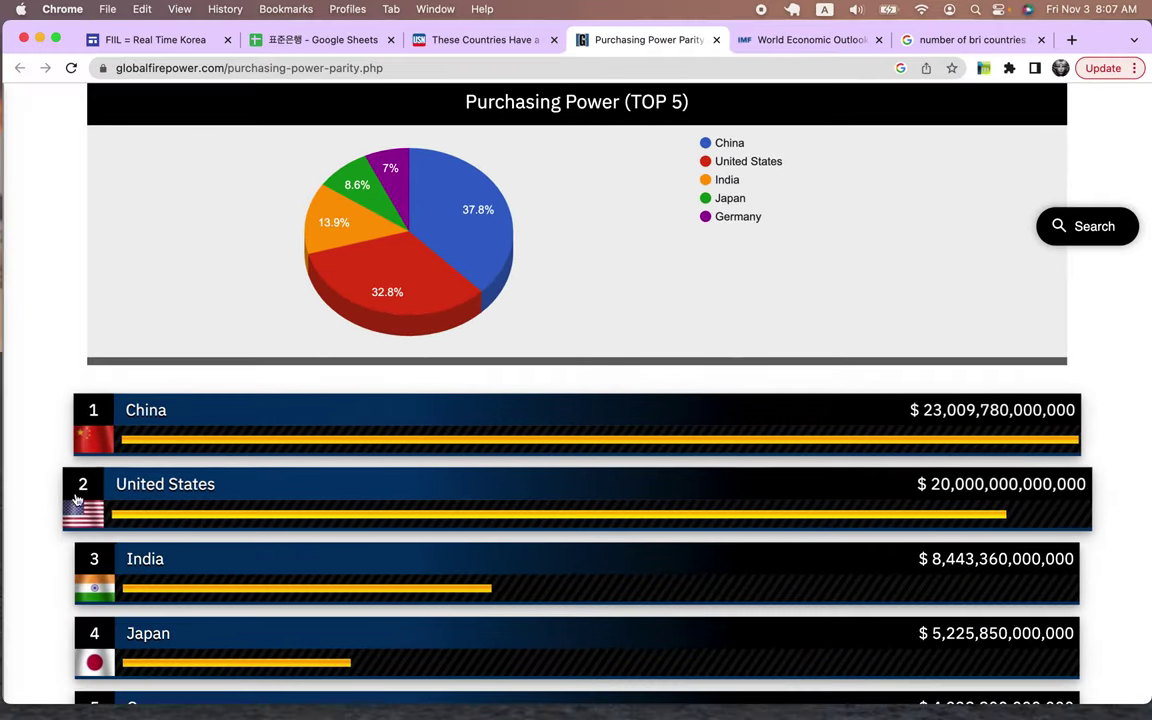
scroll(46, 510, down, 1)
scroll(46, 510, down, 4)
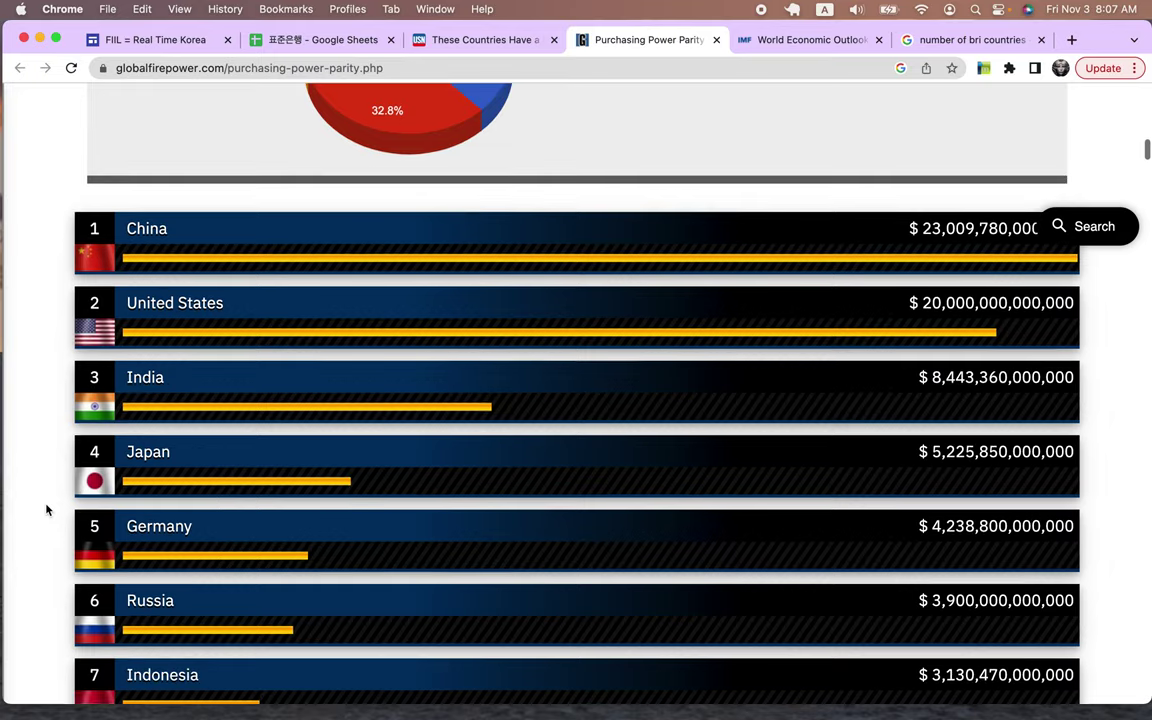
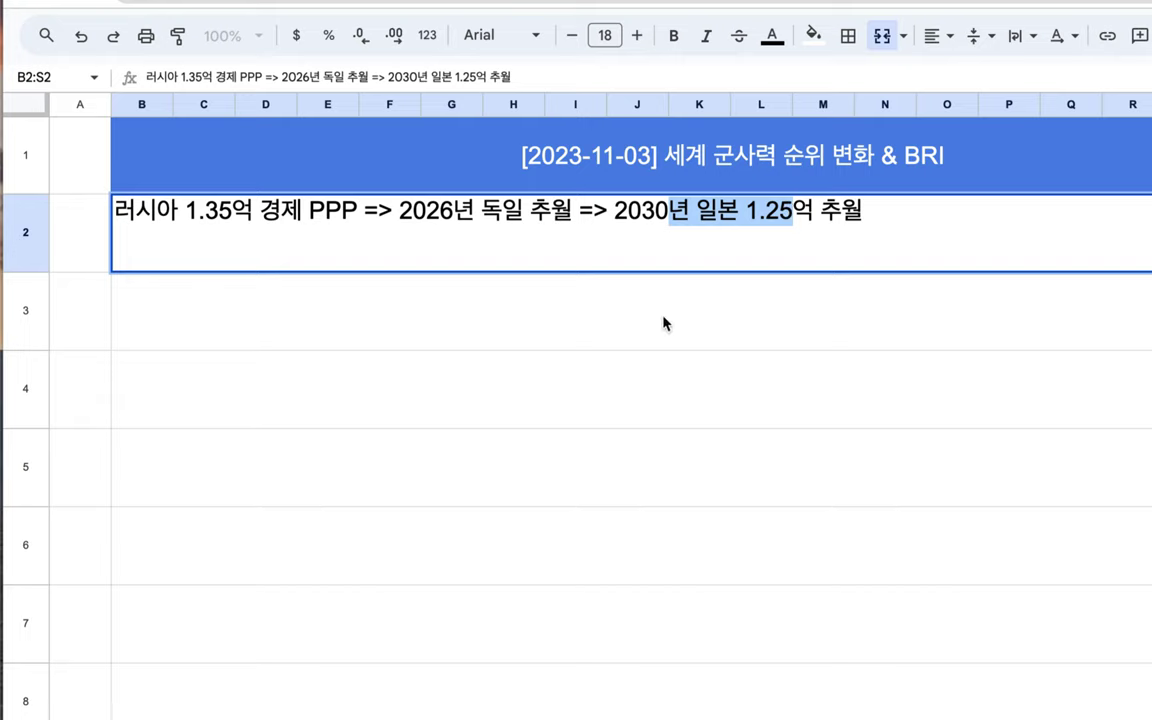
Start a note in row 3 of the spreadsheet with the text "한국 =>".
click(632, 337)
text(gksr)
key(BackSpace)
key(BackSpace)
key(BackSpace)
key(BackSpace)
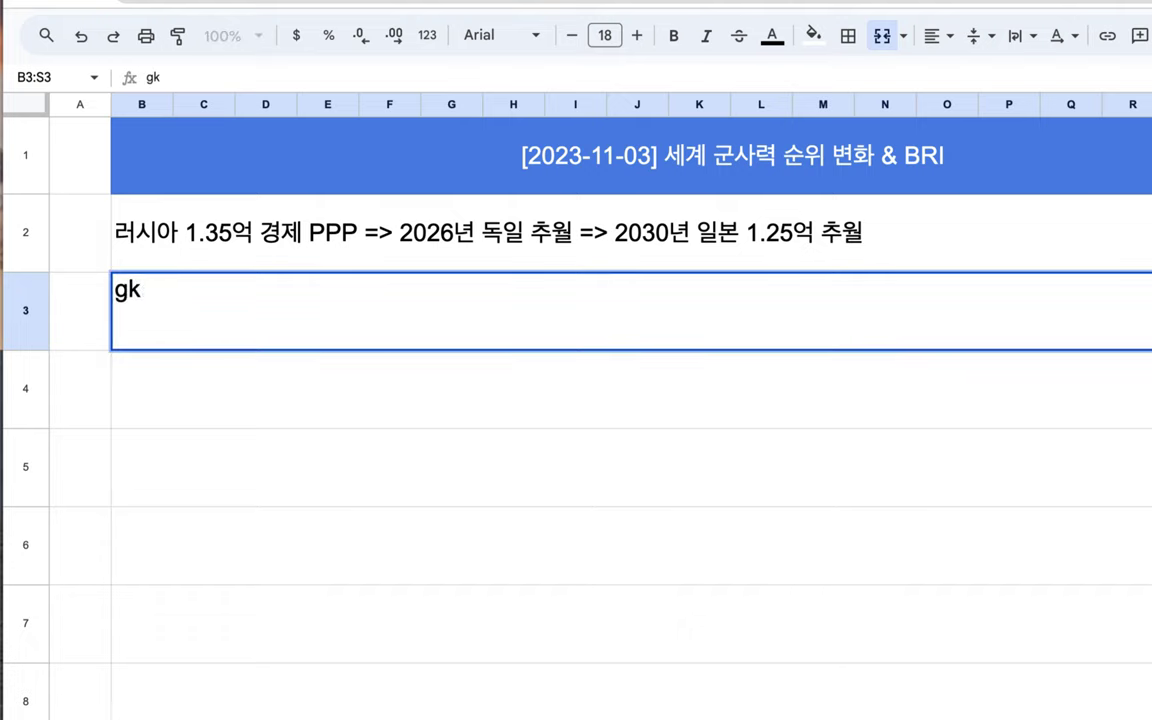
text(란ㄱ)
key(BackSpace)
key(BackSpace)
text(한국 =>)
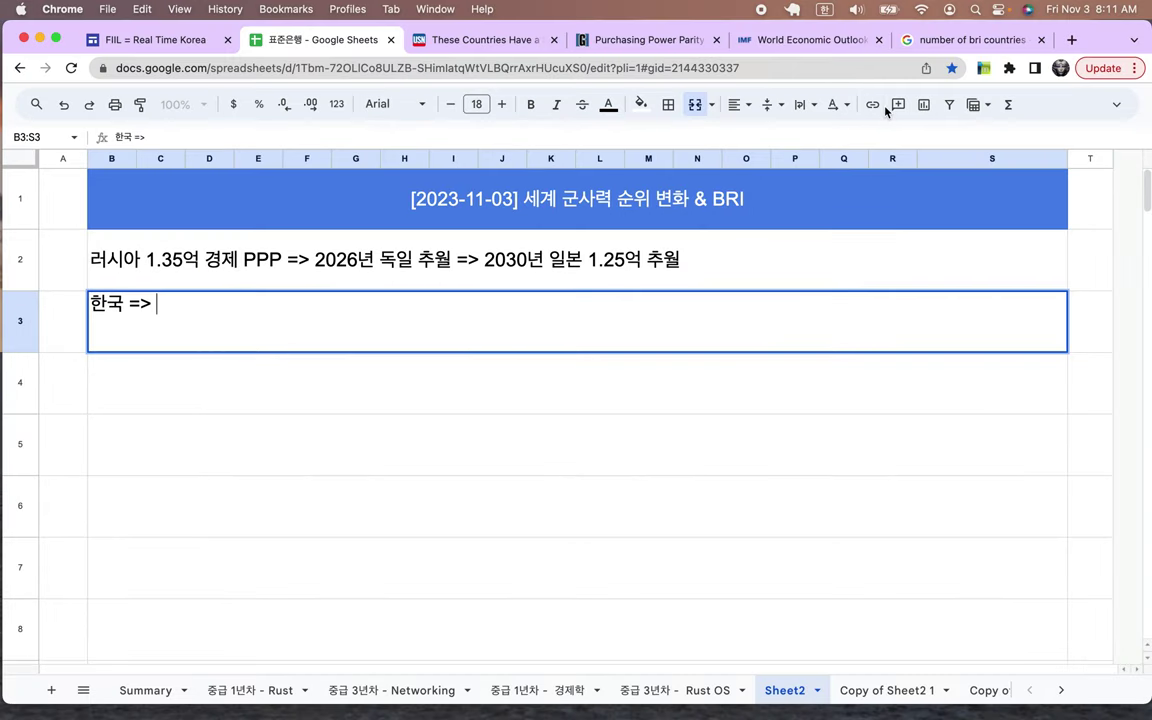
In the "number of bri countries" search results, highlight "BRI." and "2023, 155 countries", and open the Belt and Road map image preview.
click(968, 42)
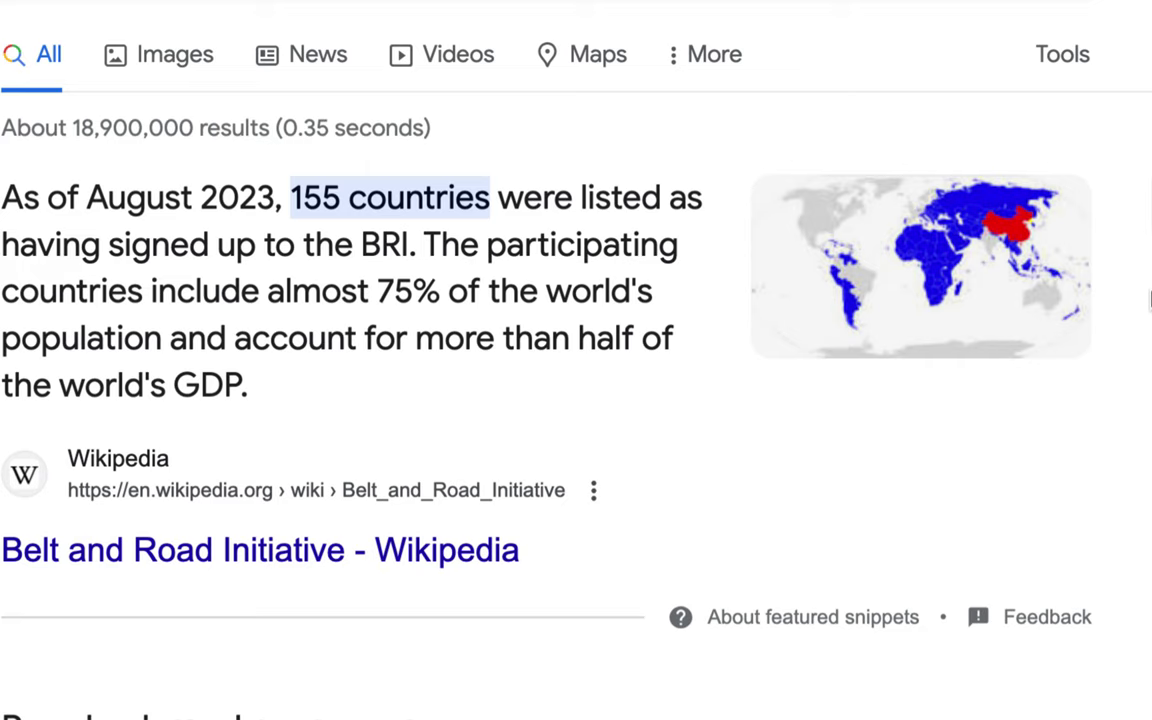
drag(349, 244, 412, 248)
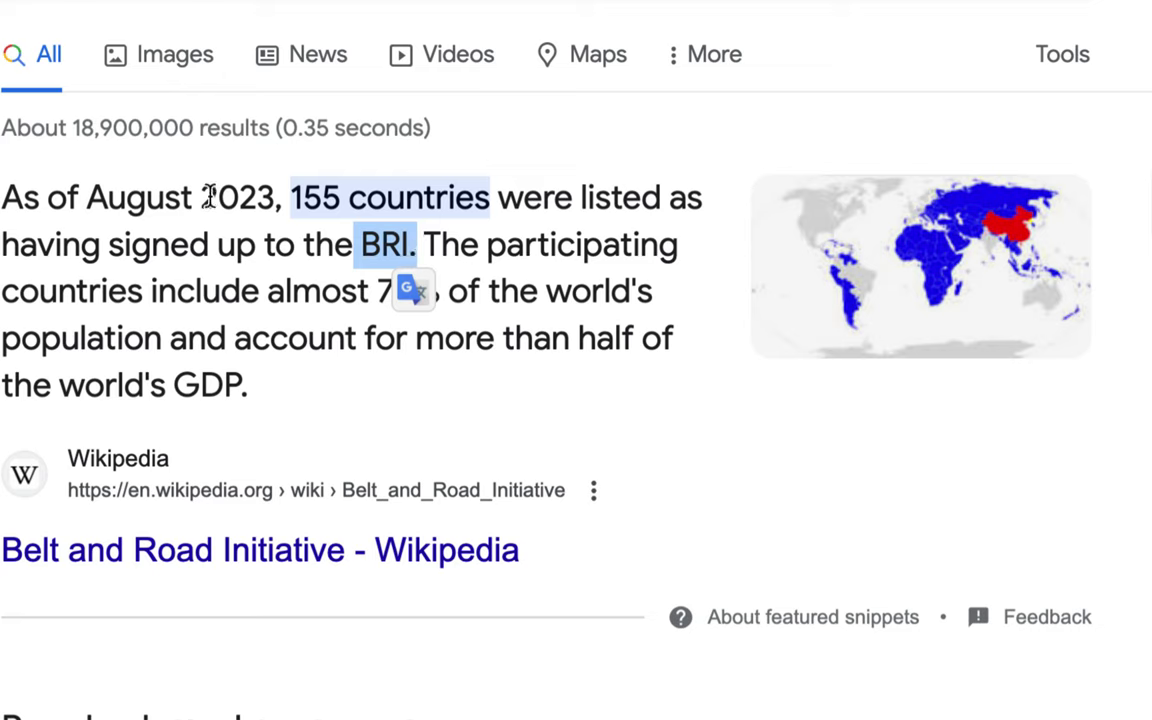
drag(200, 193, 486, 218)
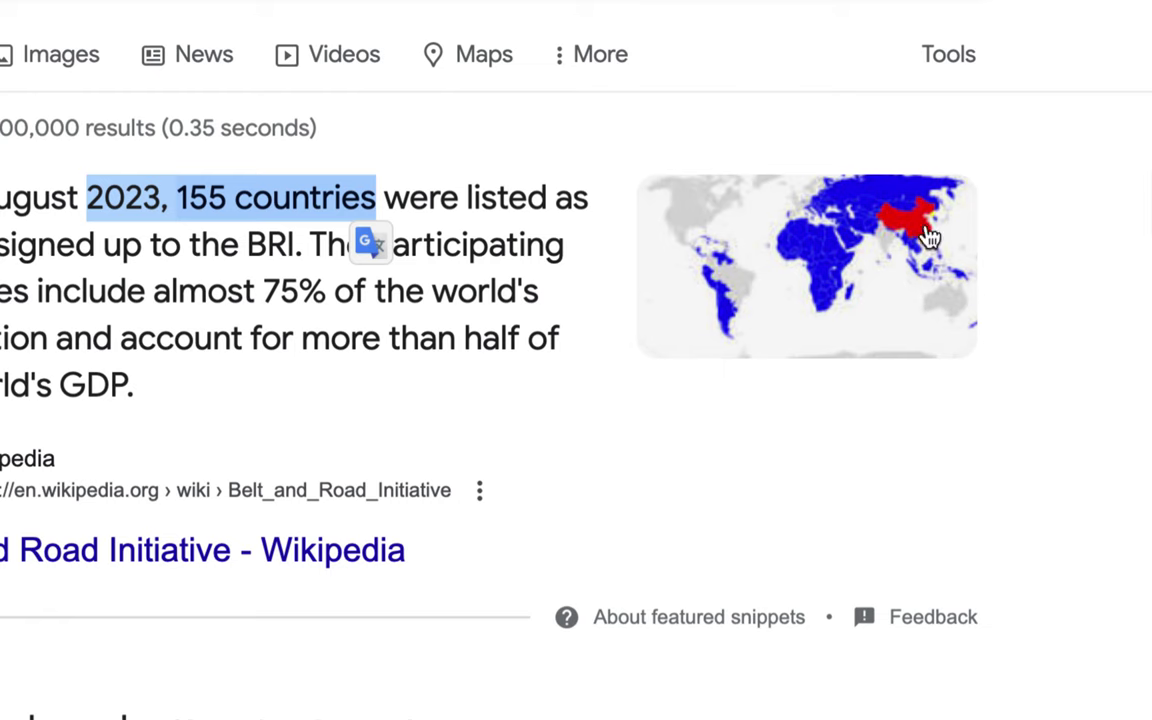
click(894, 266)
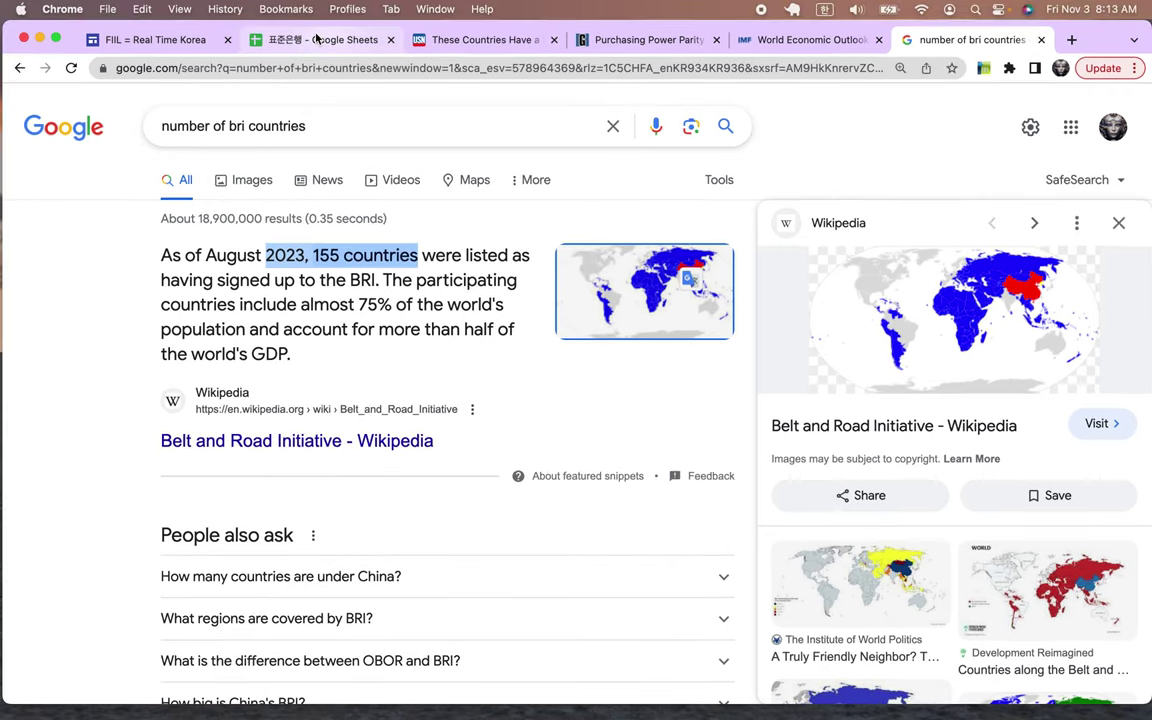
Return to the spreadsheet and replace the row 3 note with "BRI 불참 국가 = 우크라이나 지원 국가 = 이스라엘 지지 국가".
click(316, 41)
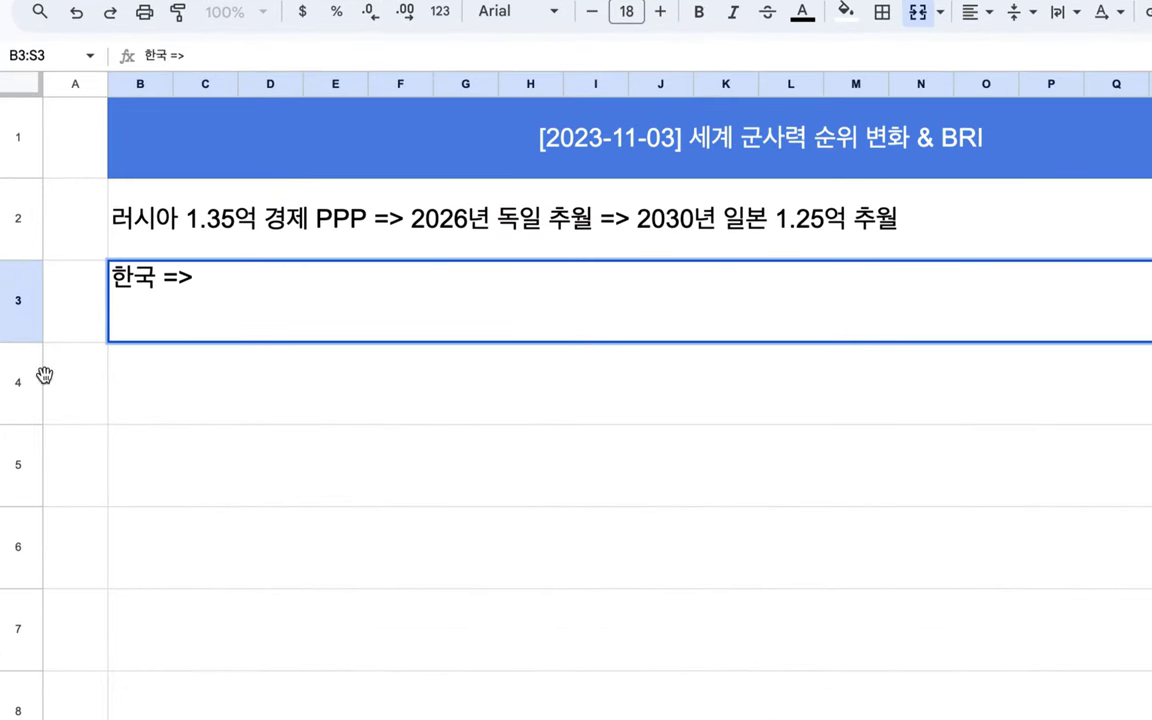
drag(212, 280, 112, 277)
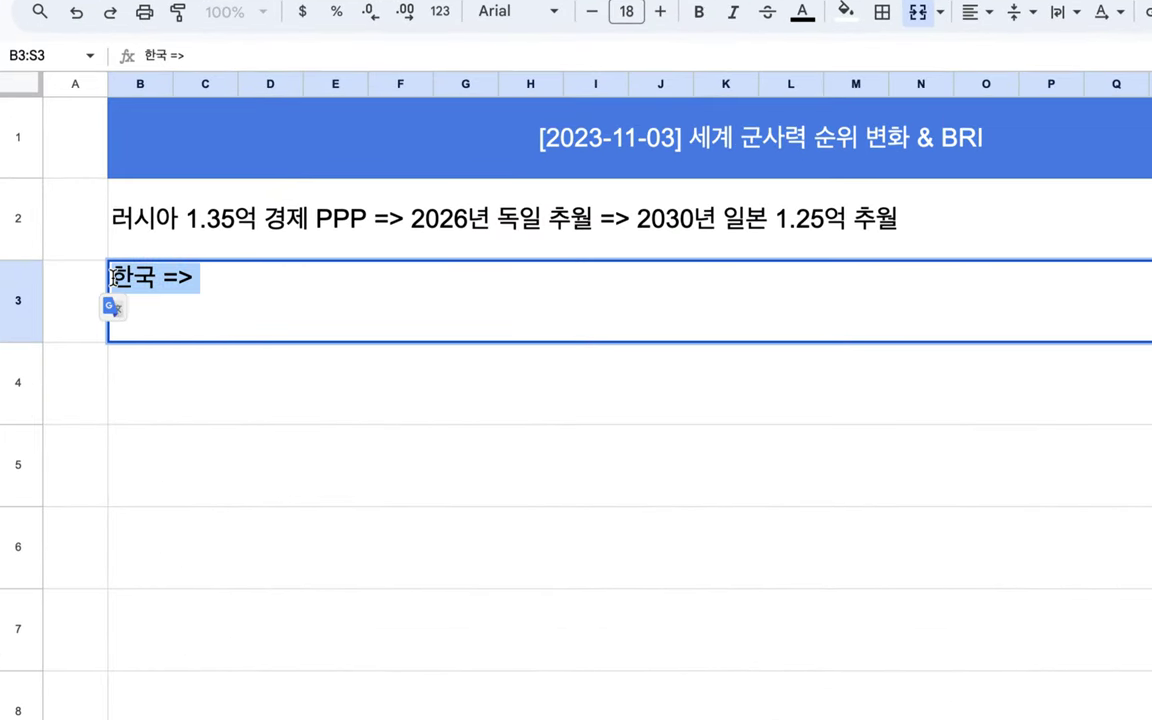
text(BRI 불참 ㄱㄱ)
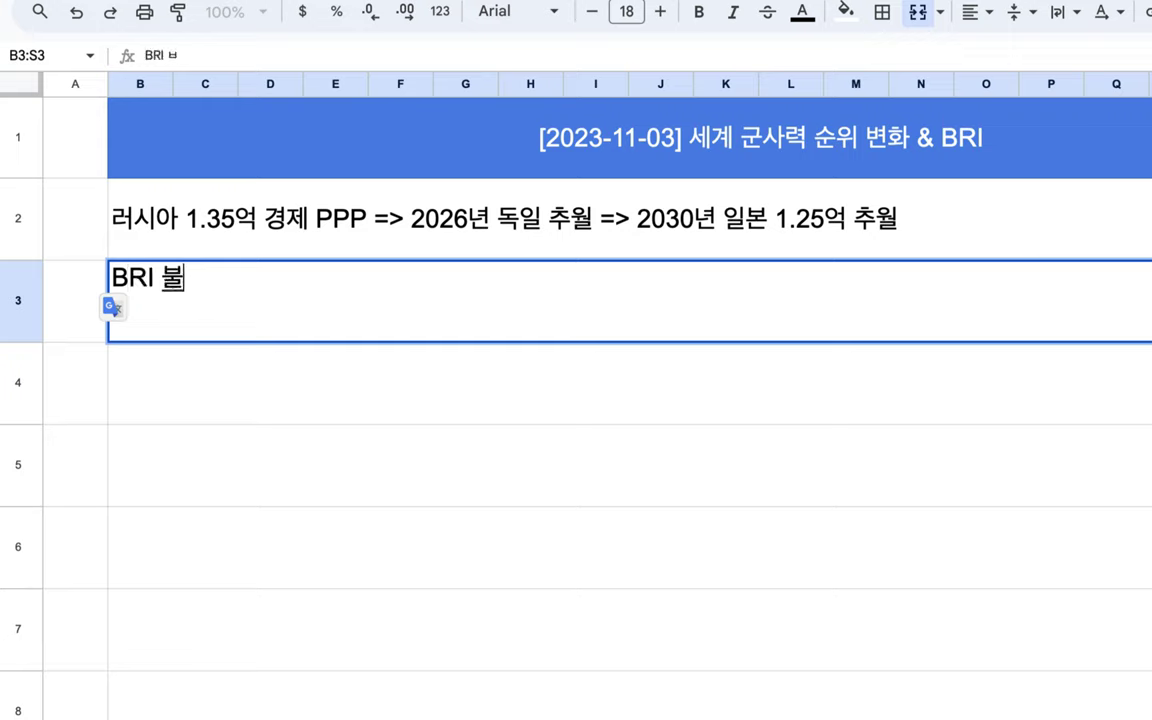
text(국가 = )
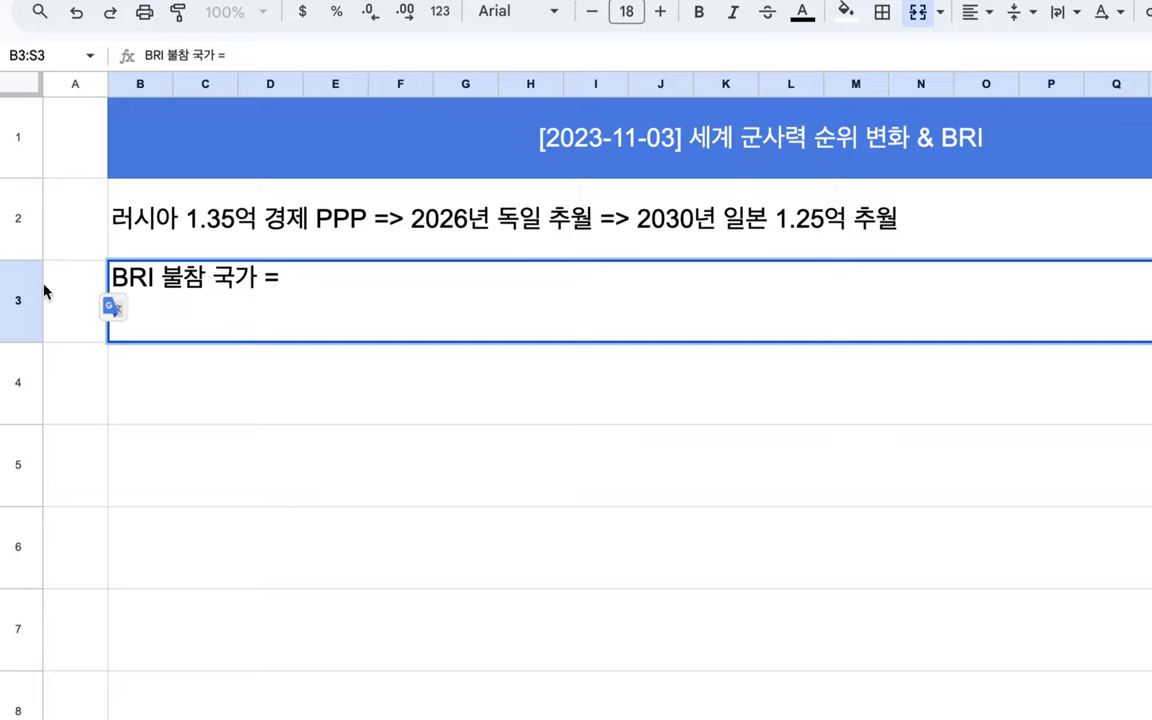
text(우크라이나)
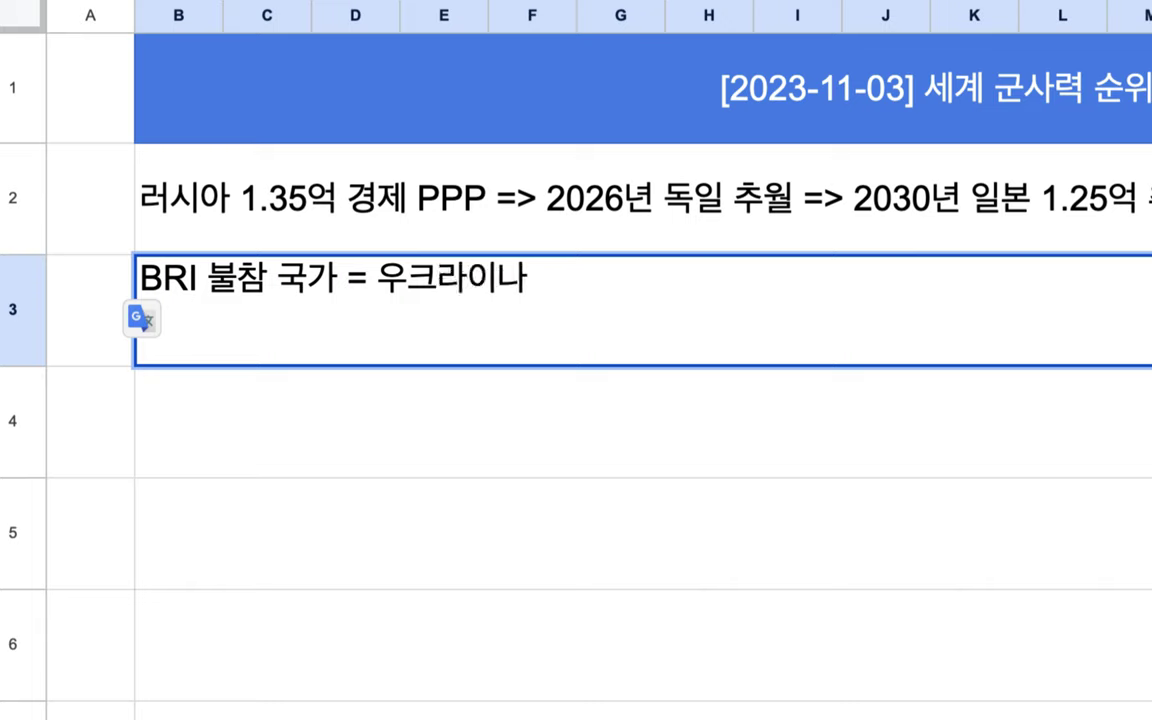
text( ㅈ)
text(원 국가 )
text(= 이스)
text(라엘)
text( 지지 국ㄱ)
text(ㅏ)
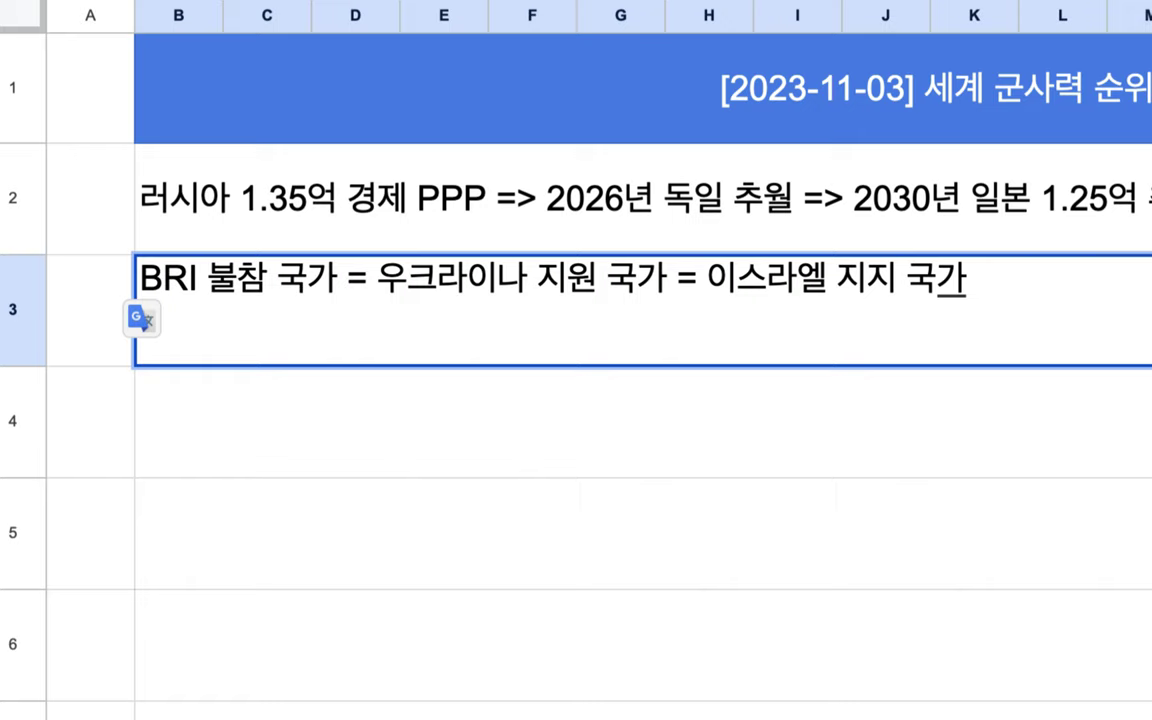
Shorten the row 3 note to "BRI = 우크라이나 전쟁 = 이스라엘 침략".
click(207, 278)
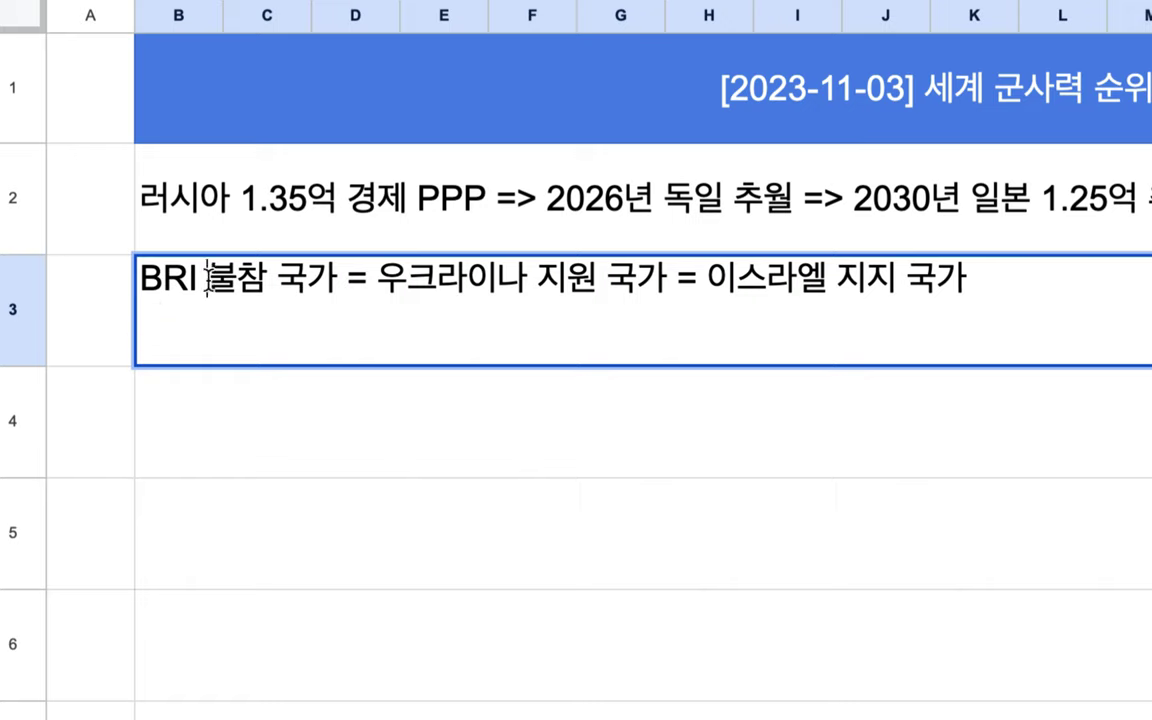
double_click(207, 278)
drag(537, 278, 660, 290)
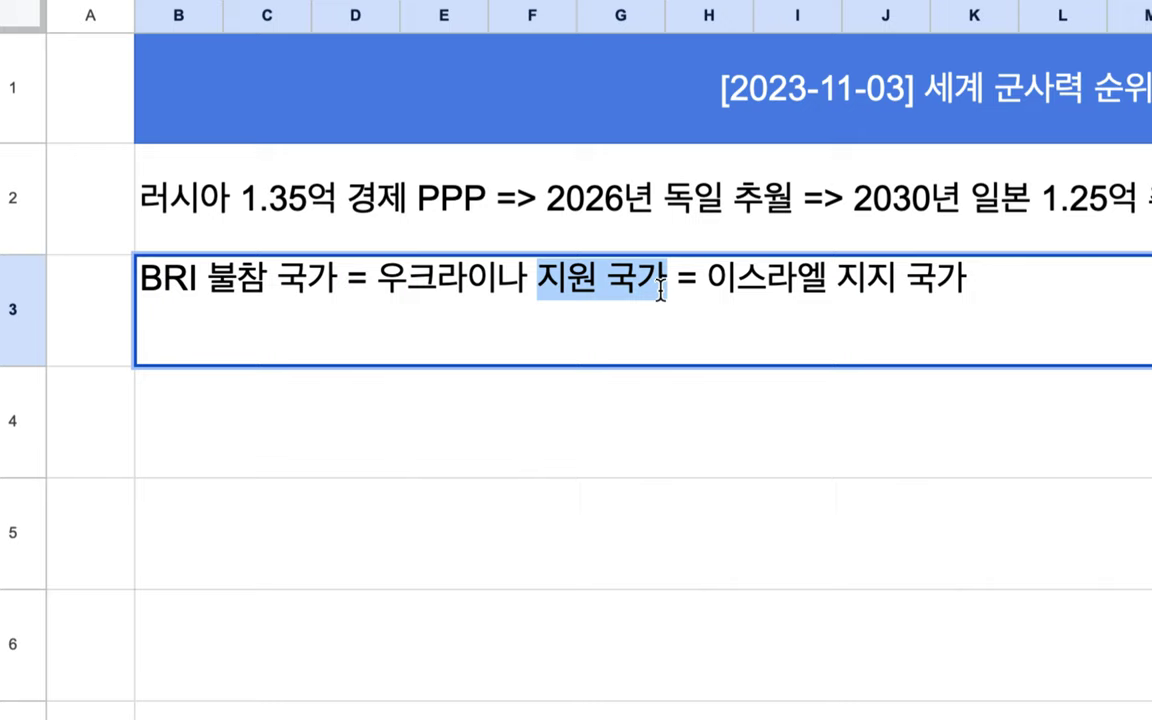
text(전쟁)
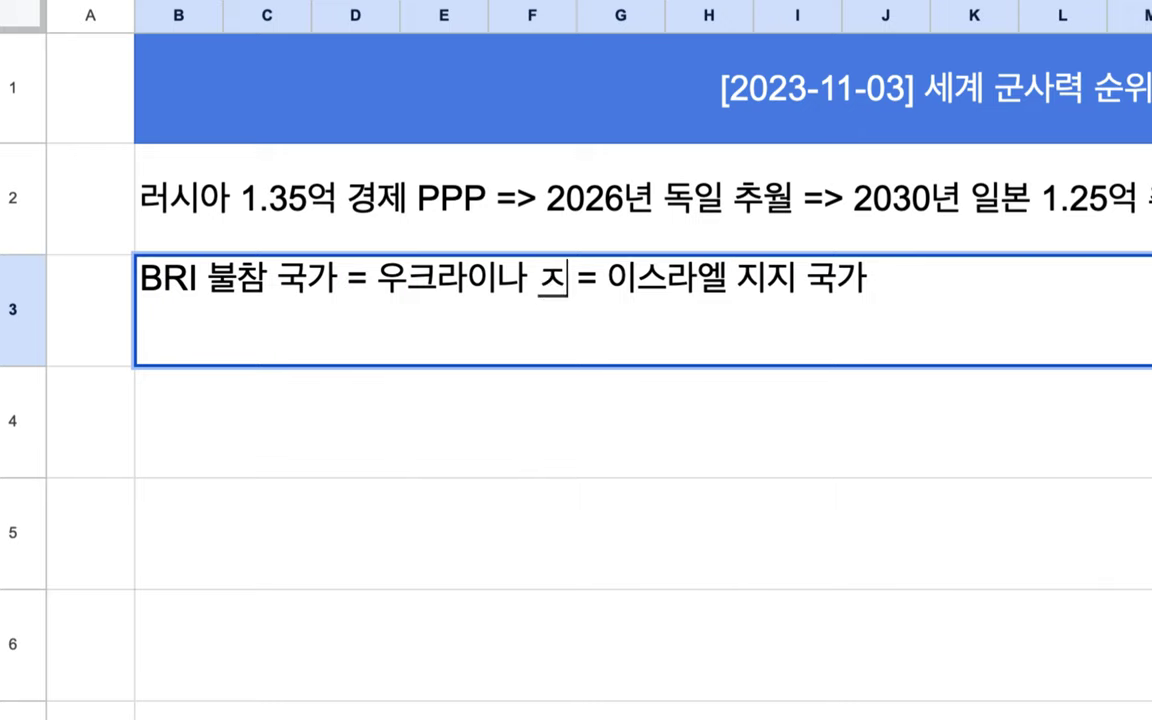
drag(207, 279, 333, 279)
key(BackSpace)
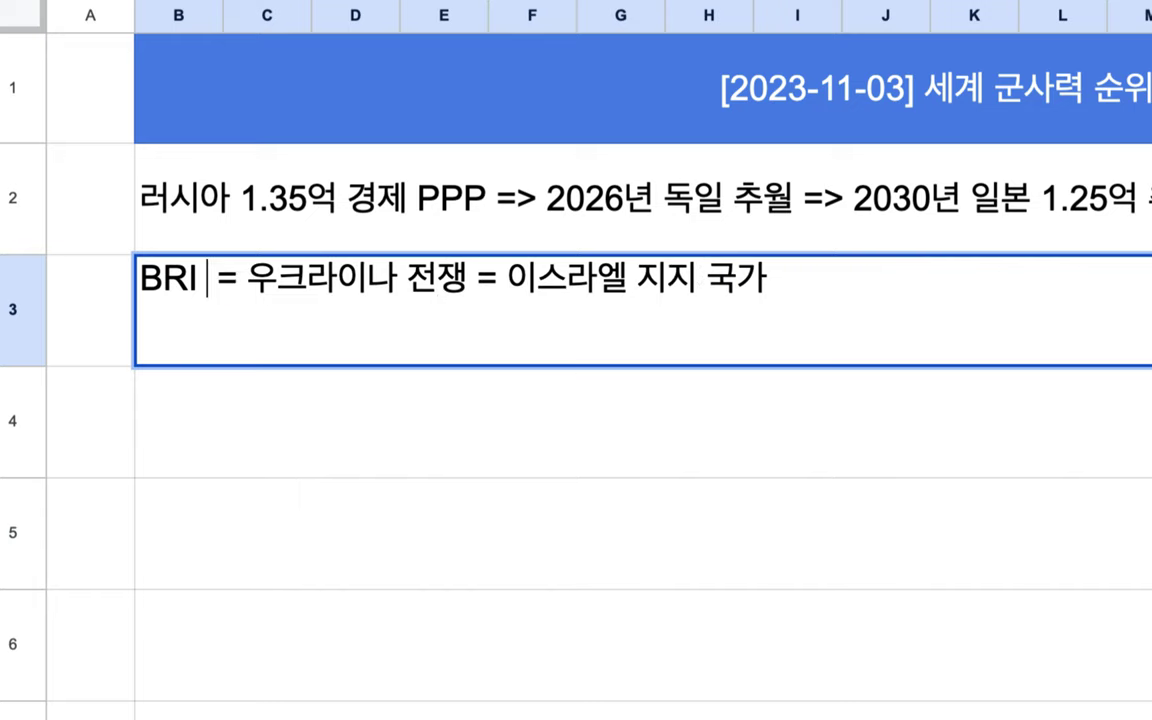
key(BackSpace)
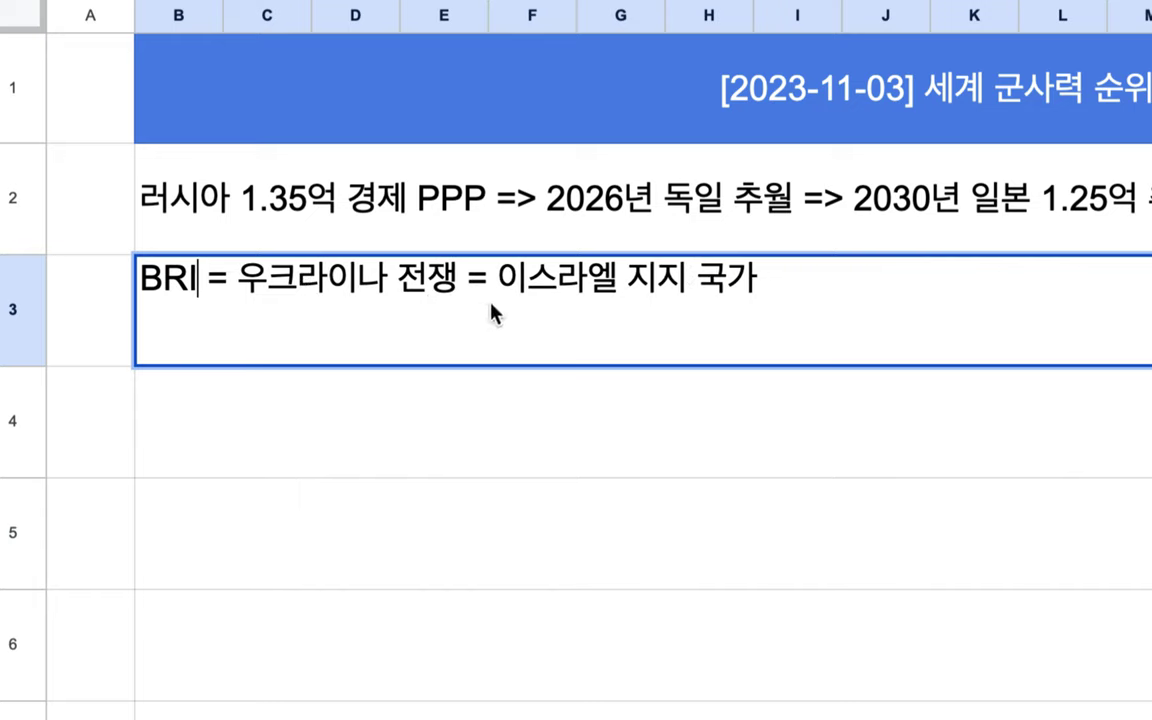
mouse_move(628, 279)
mouse_down()
mouse_move(697, 279)
mouse_move(643, 287)
mouse_up()
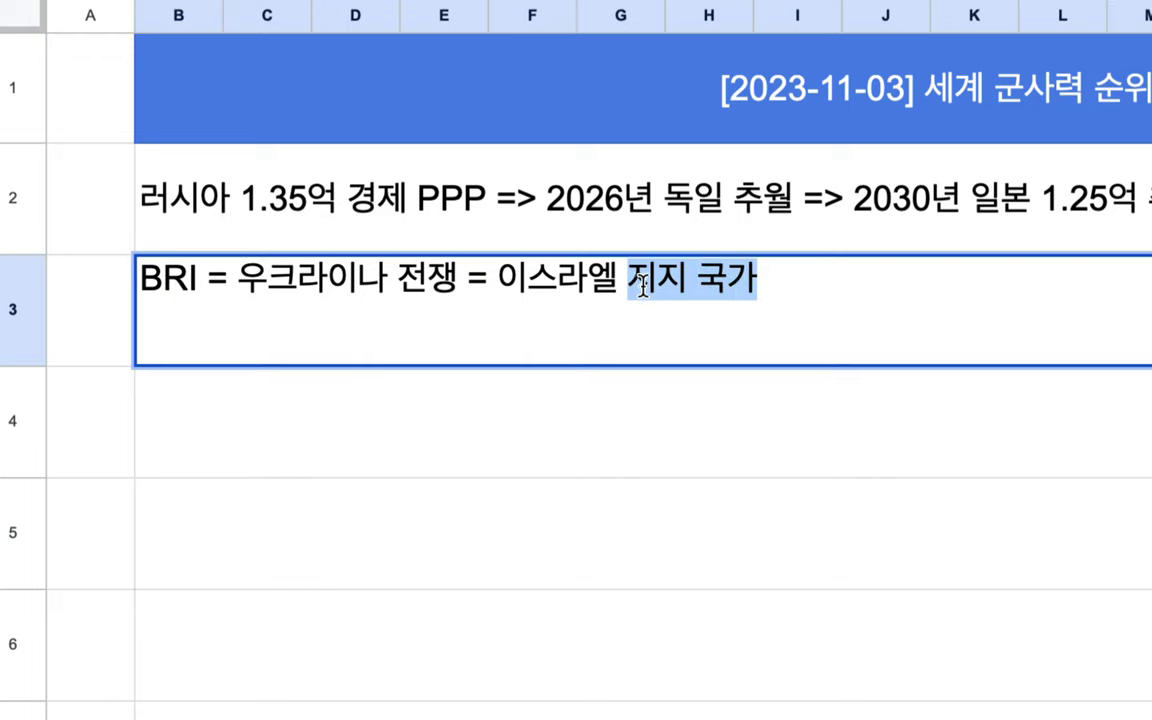
text(침략)
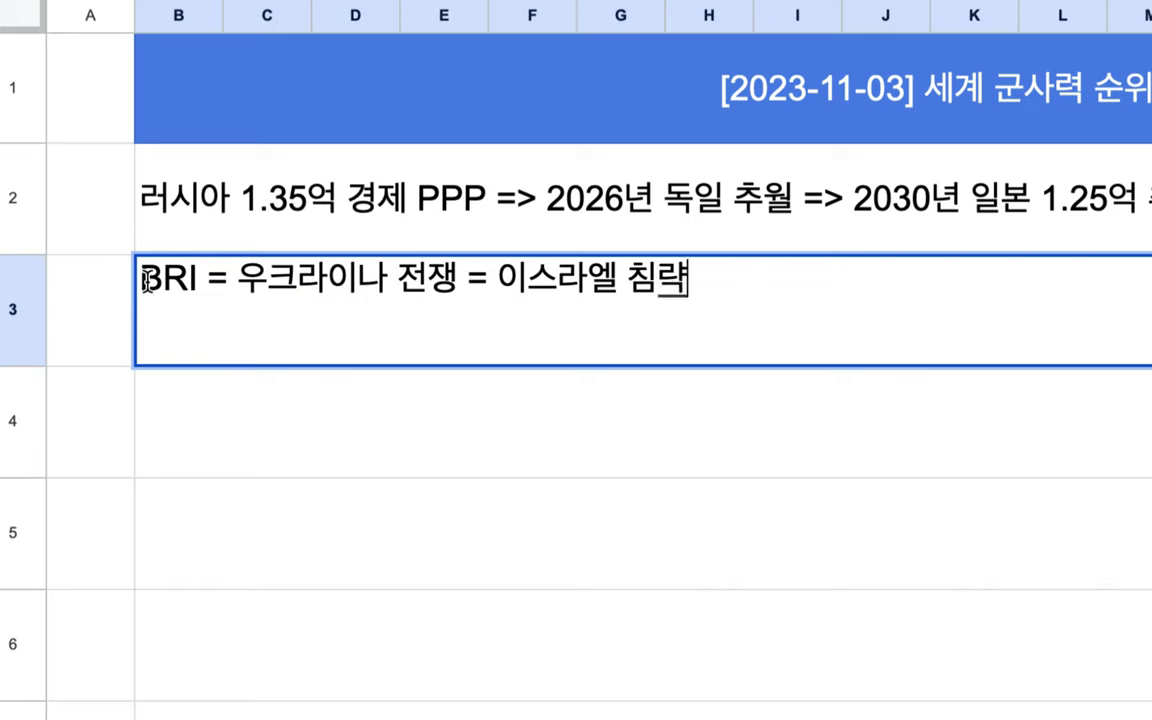
Highlight the whole row 3 note for reading, and clear it from the cell.
drag(139, 279, 695, 290)
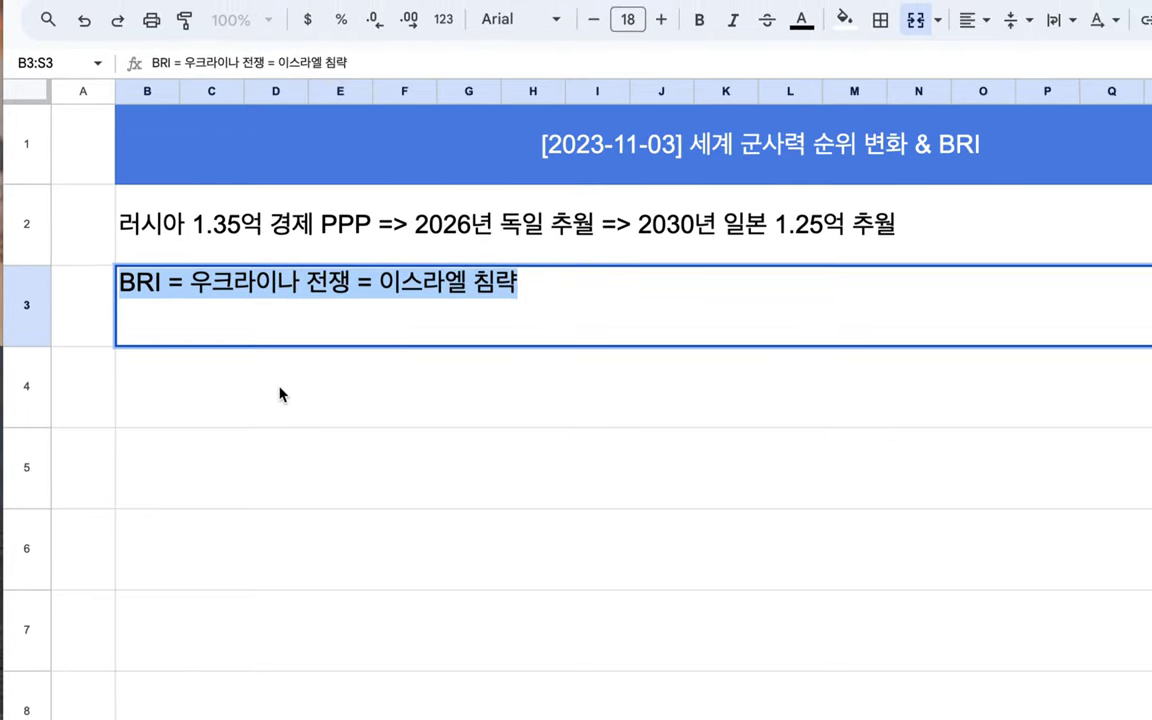
click(280, 394)
click(332, 322)
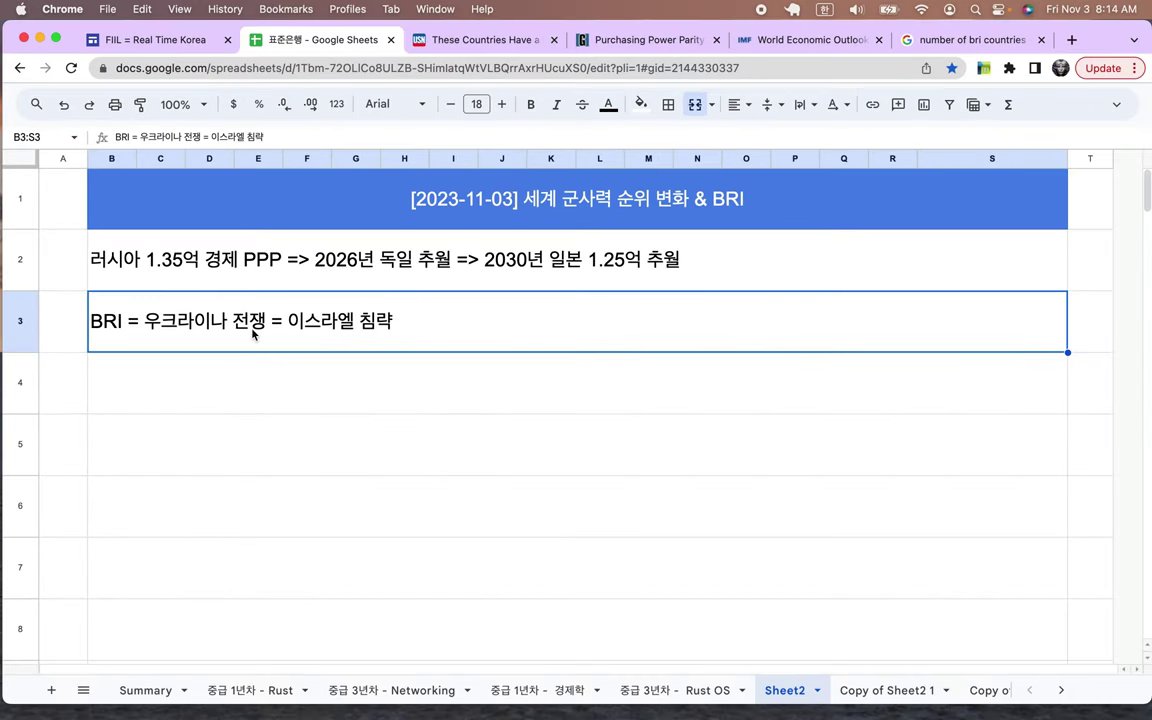
key(Delete)
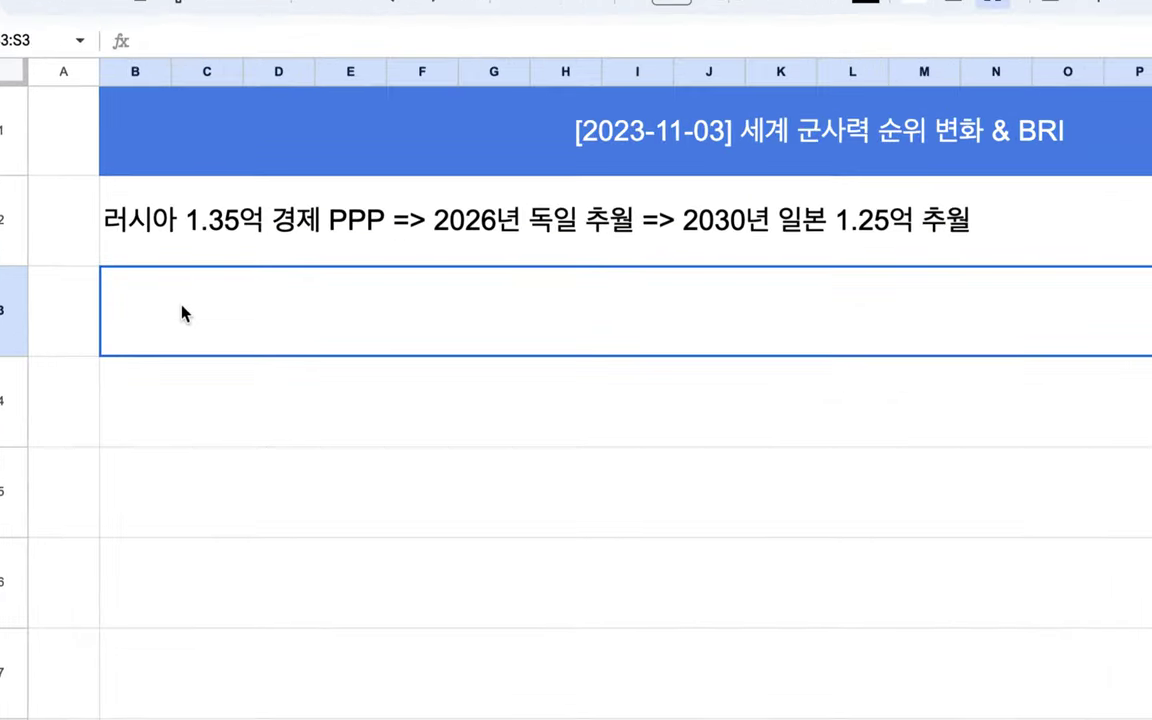
Enter the note "한국의 미래는 BRI" in the empty merged cell of row 3.
double_click(182, 313)
text(한)
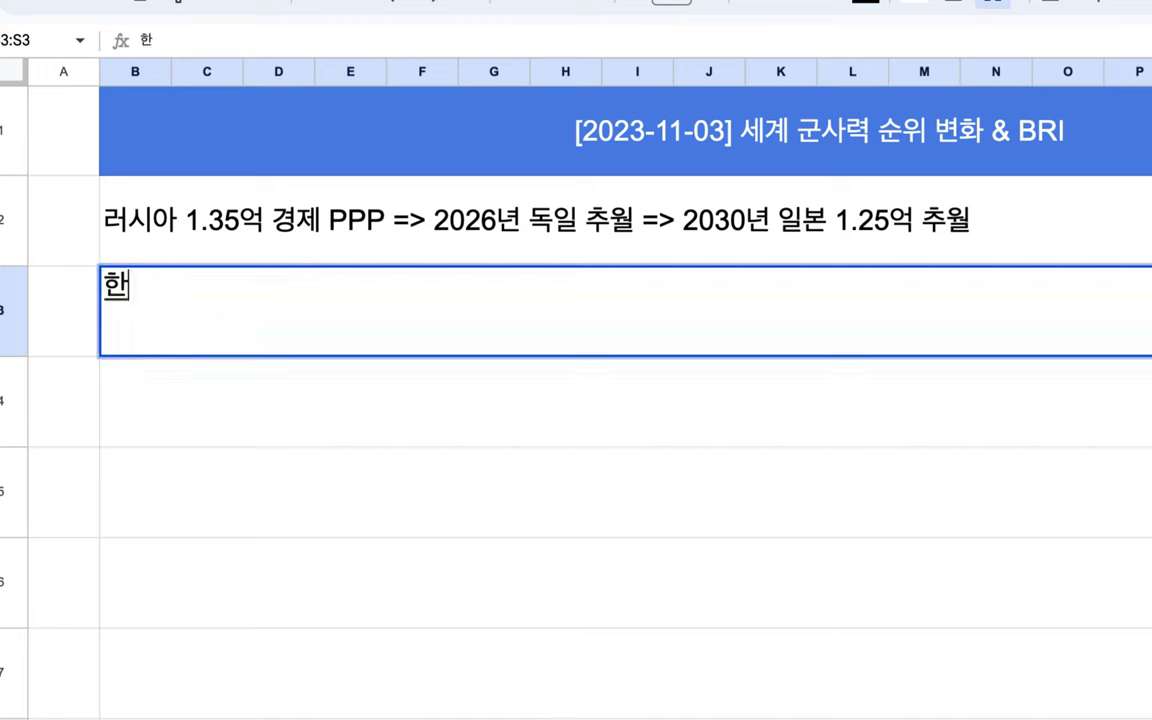
text(국ㅇ의 미래는 )
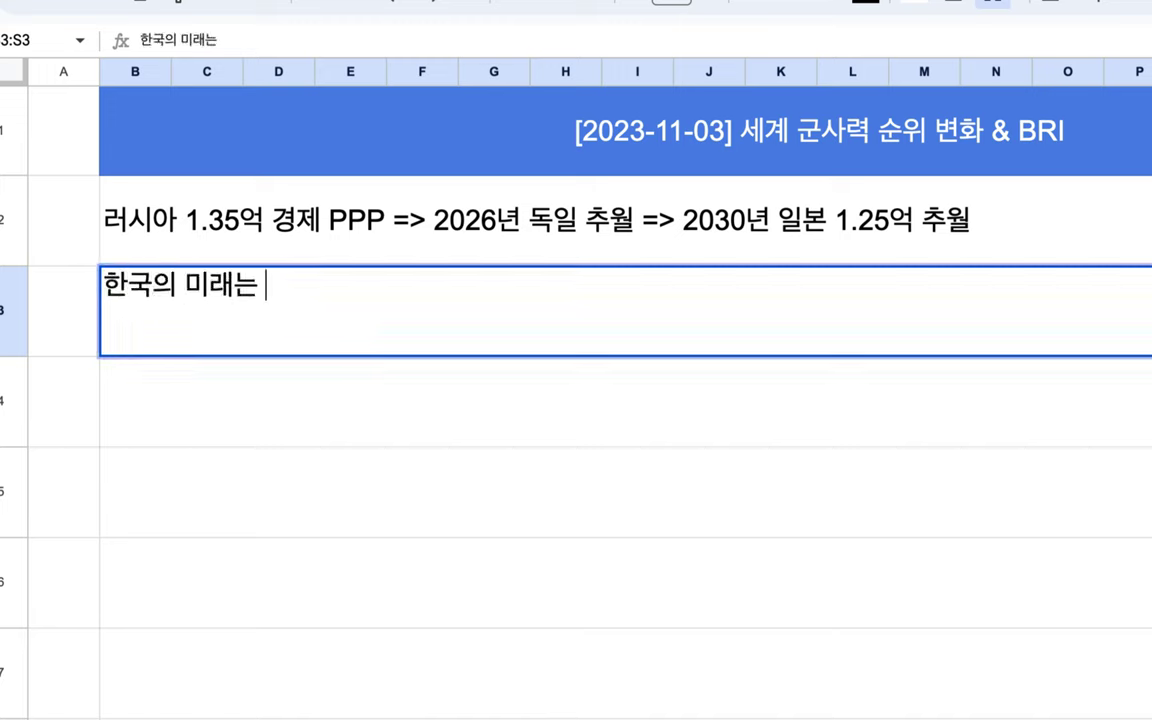
text(BRI)
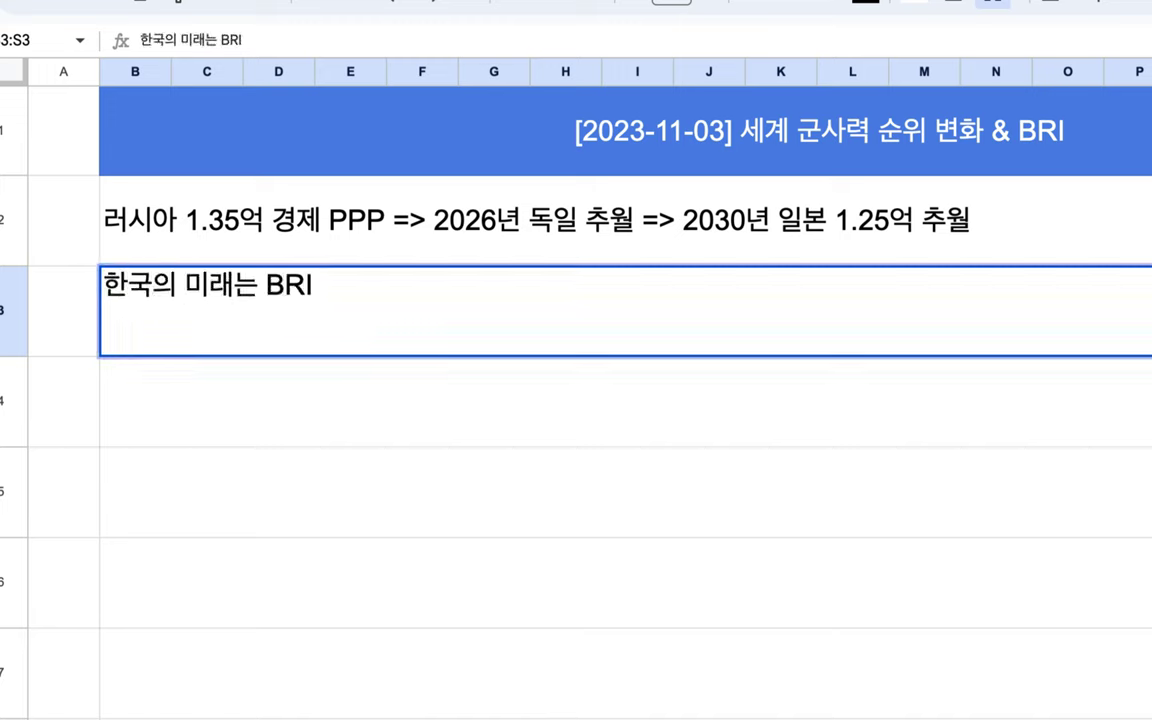
Insert "중국과 러시아" before "BRI" in the row 3 note.
click(260, 285)
text(wndr)
key(BackSpace)
key(BackSpace)
key(BackSpace)
key(BackSpace)
text(중ㄱ국과 러시아)
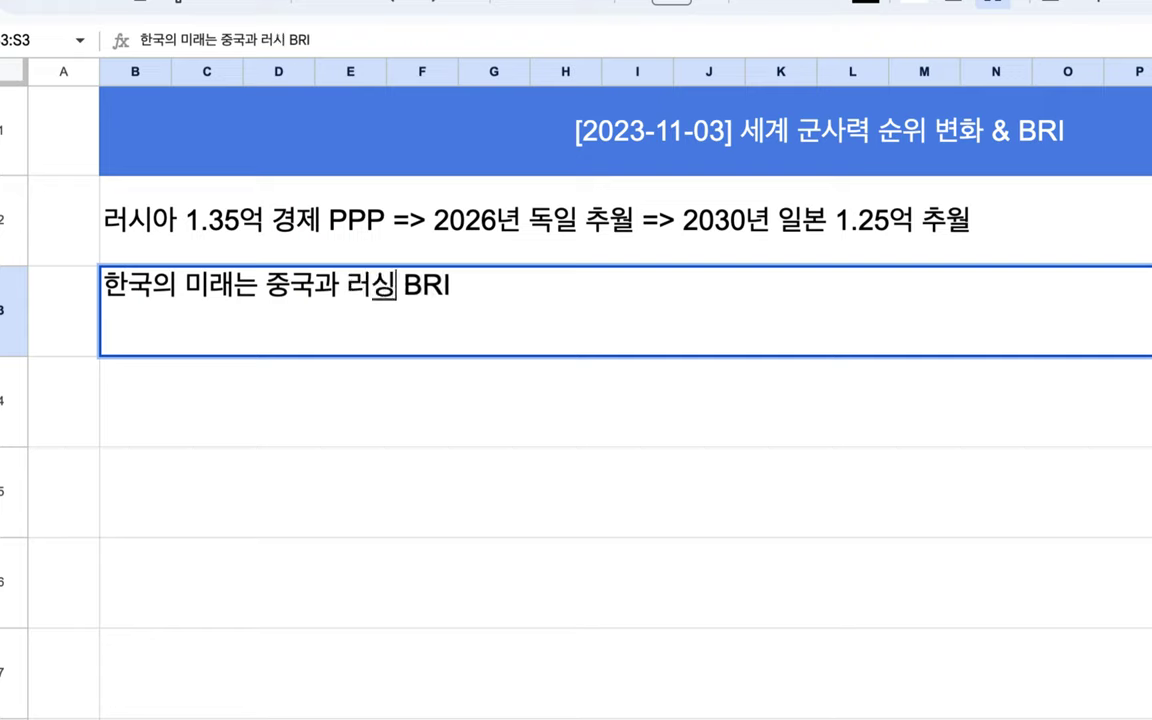
Highlight the wording on Korea's future and then "중국과 러시아" in the row 3 note, and append "=>" to it.
drag(265, 285, 128, 285)
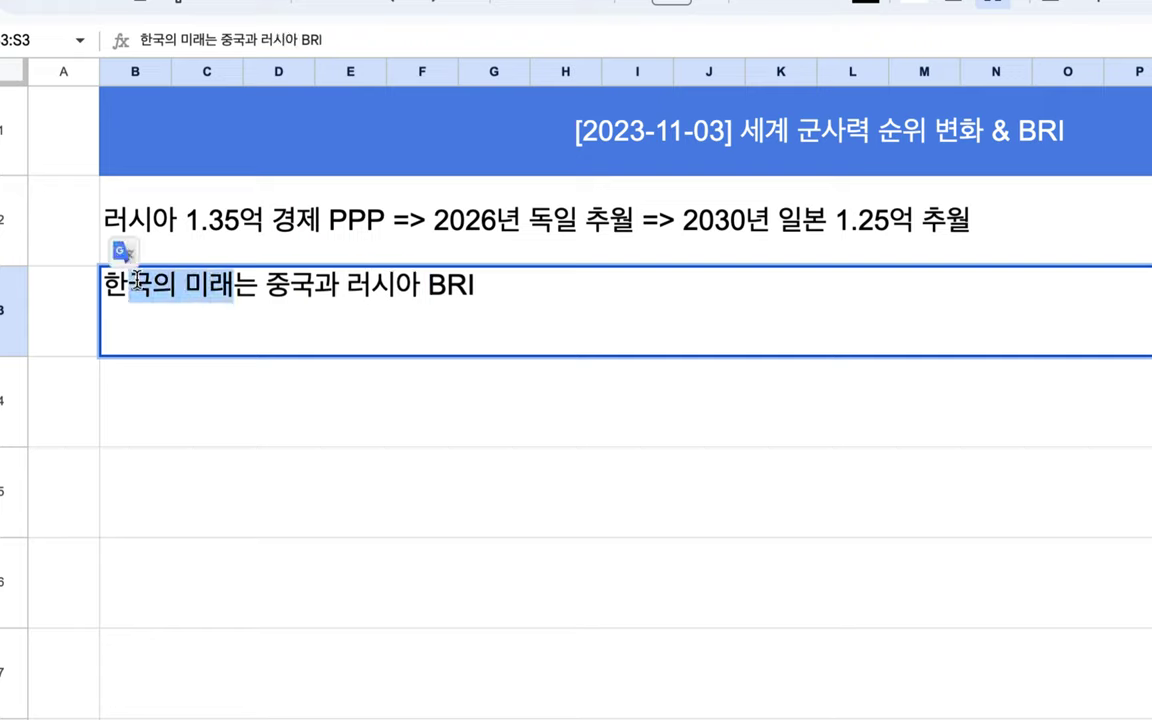
drag(266, 288, 395, 287)
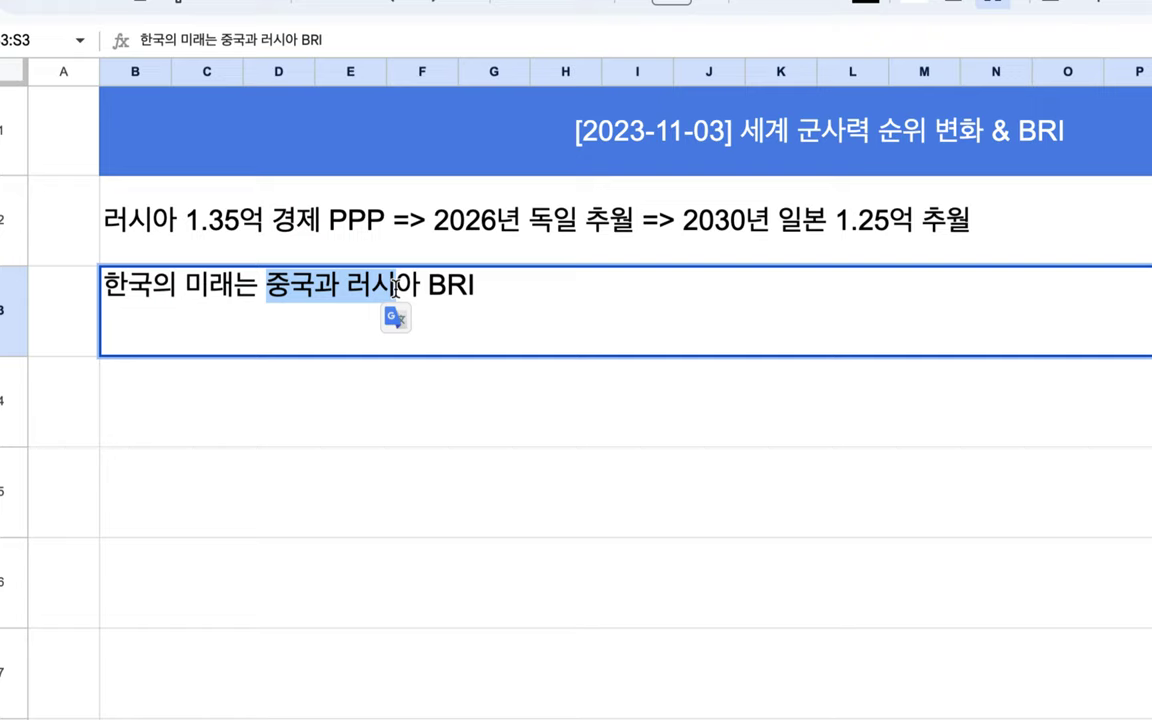
click(519, 291)
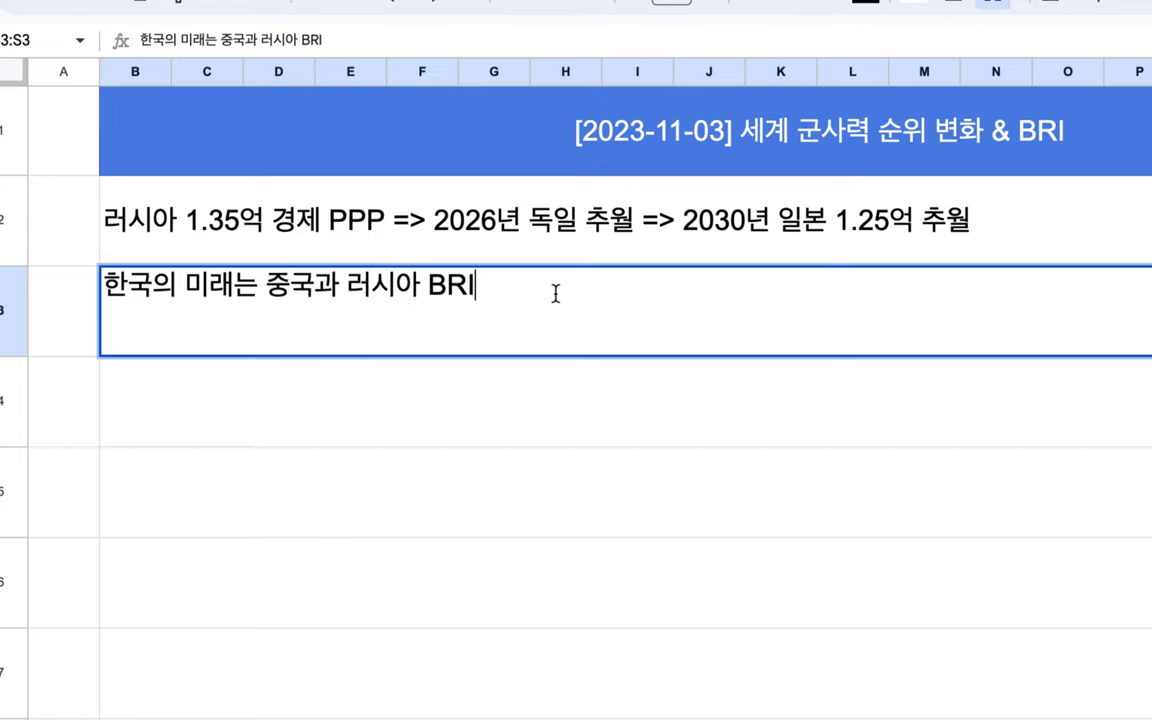
text(=>)
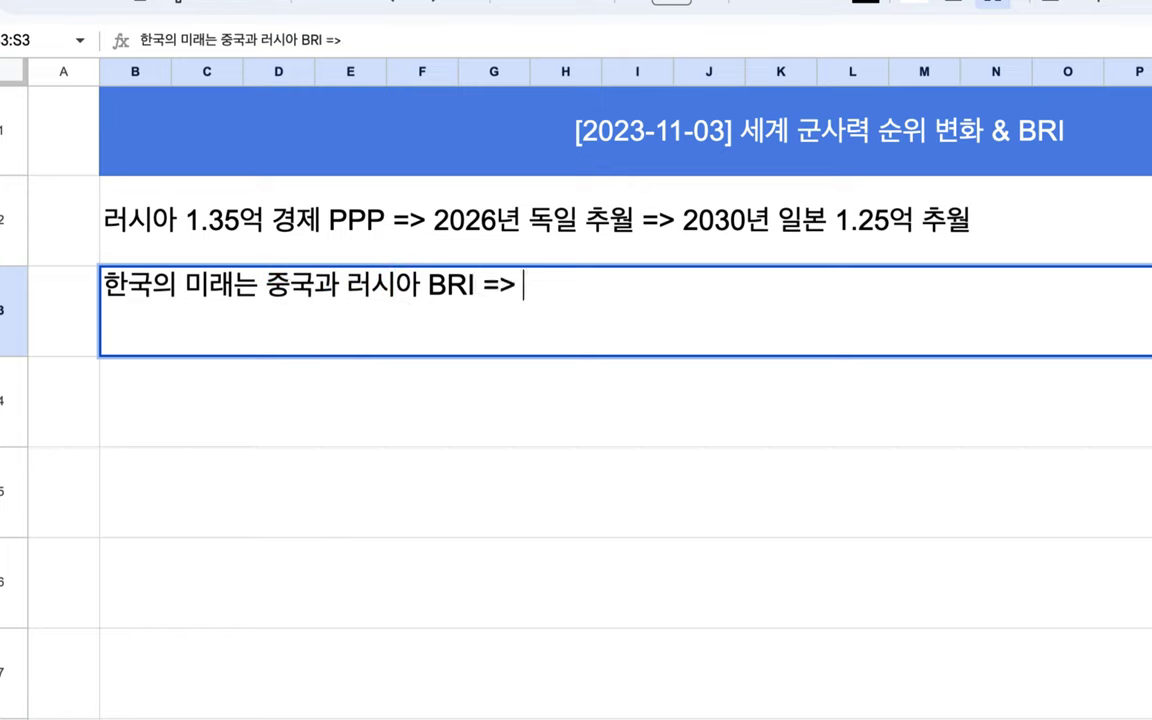
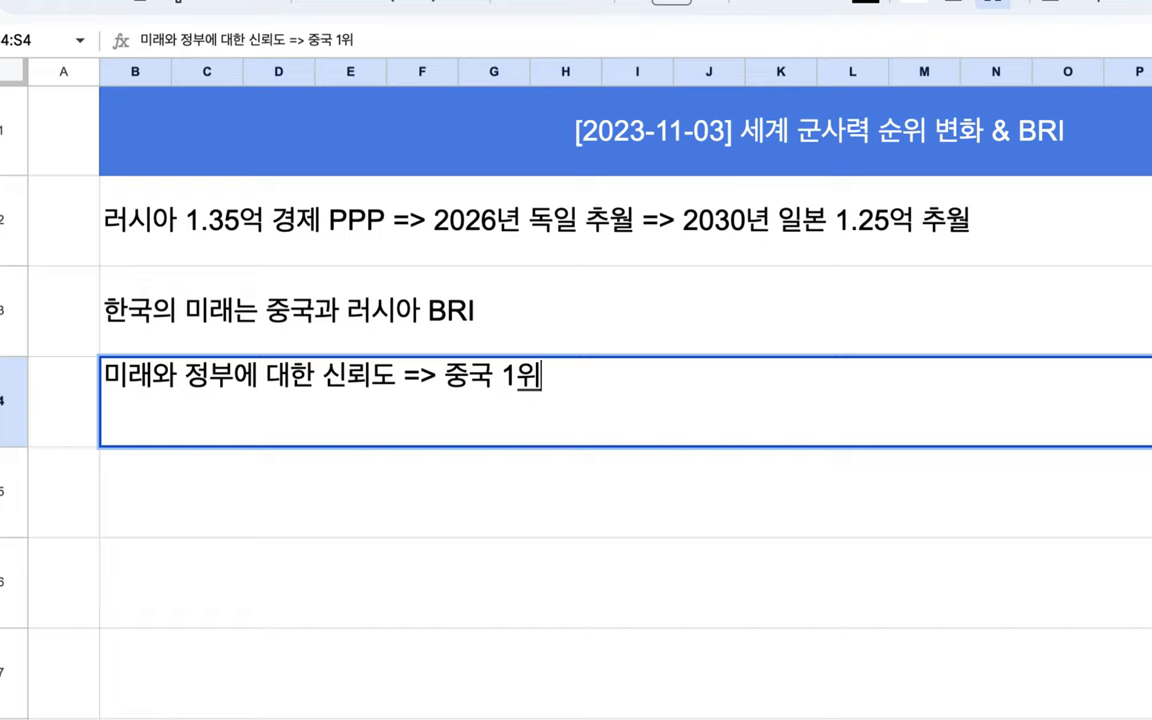
Extend the row 4 trust note after "중국 1위" with "=> 러시아 2위 => .......... => 미국, 유럽, 일본, 한국....".
text(=> 러시아)
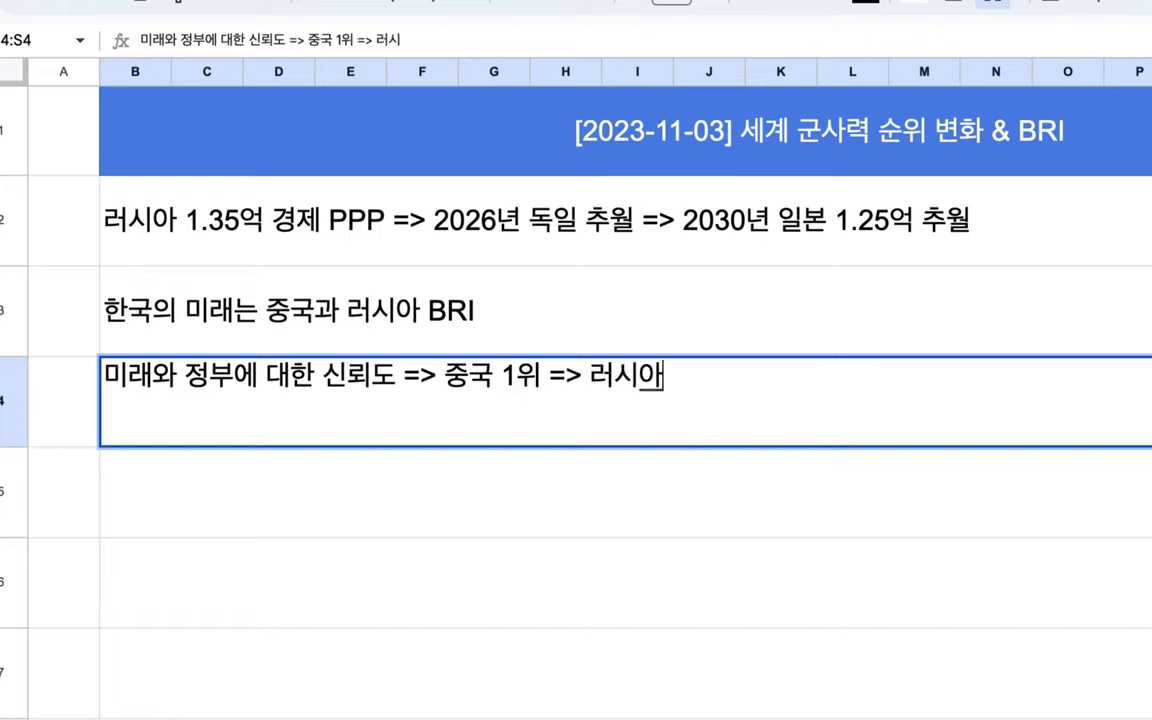
text( 2우ㅣ )
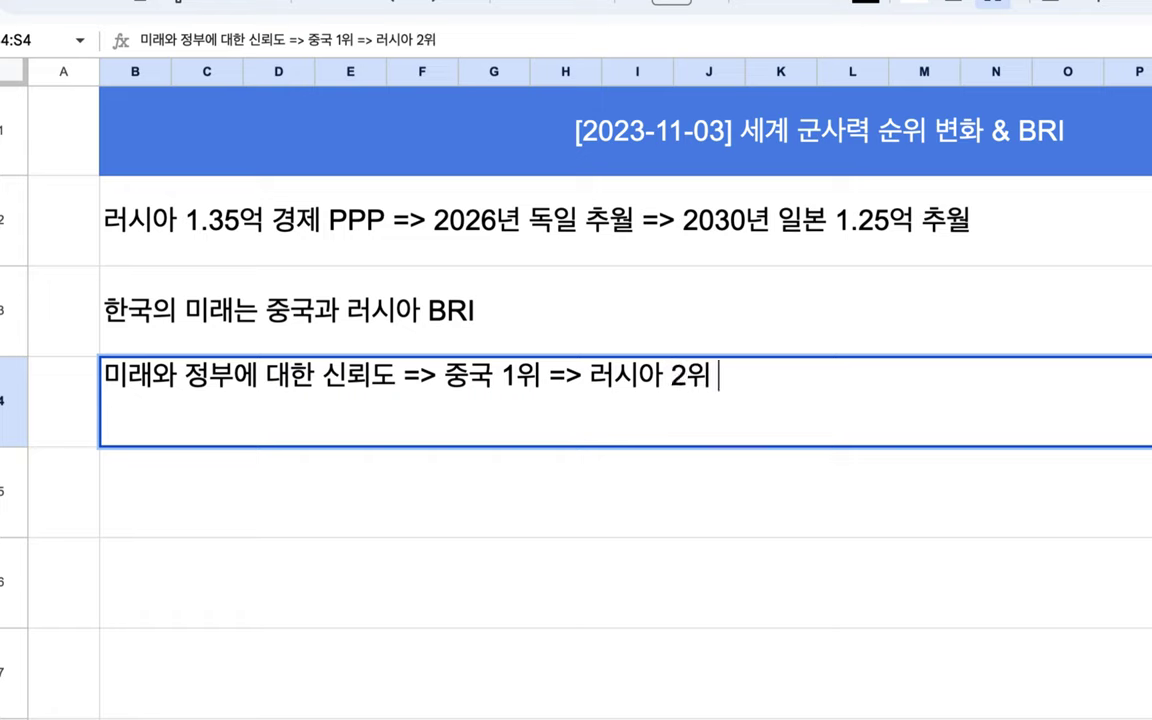
text(=> ,,)
key(BackSpace)
key(BackSpace)
text(..........  => 미국, )
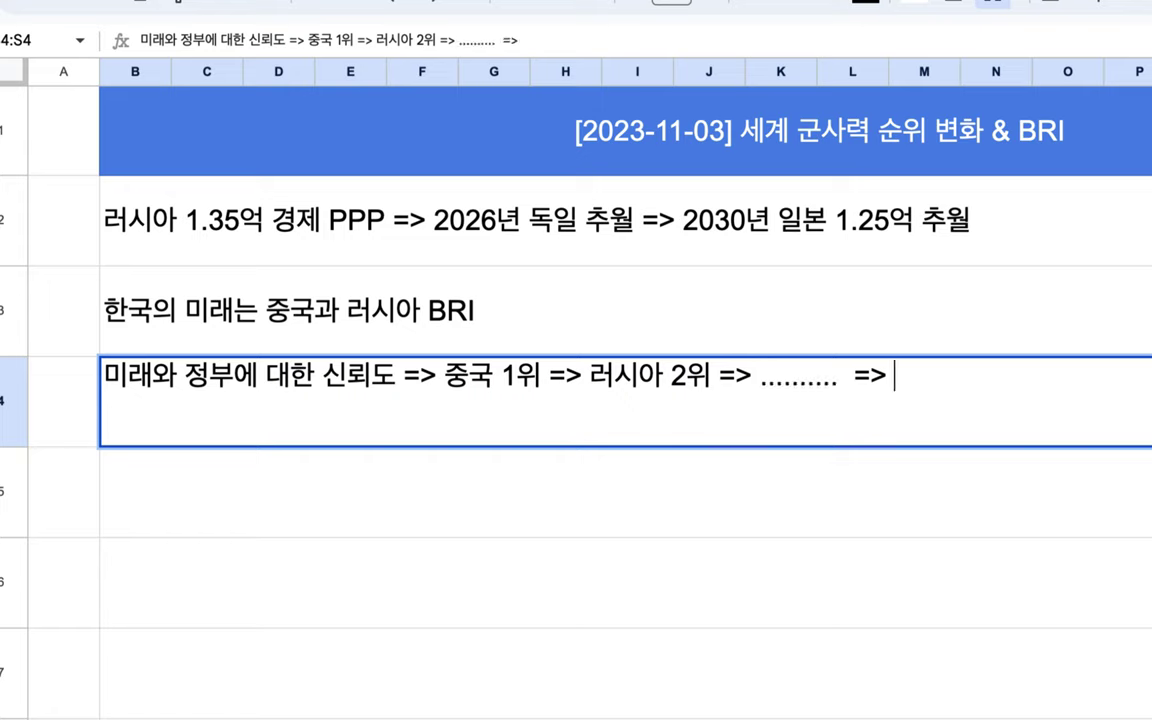
text(유럽)
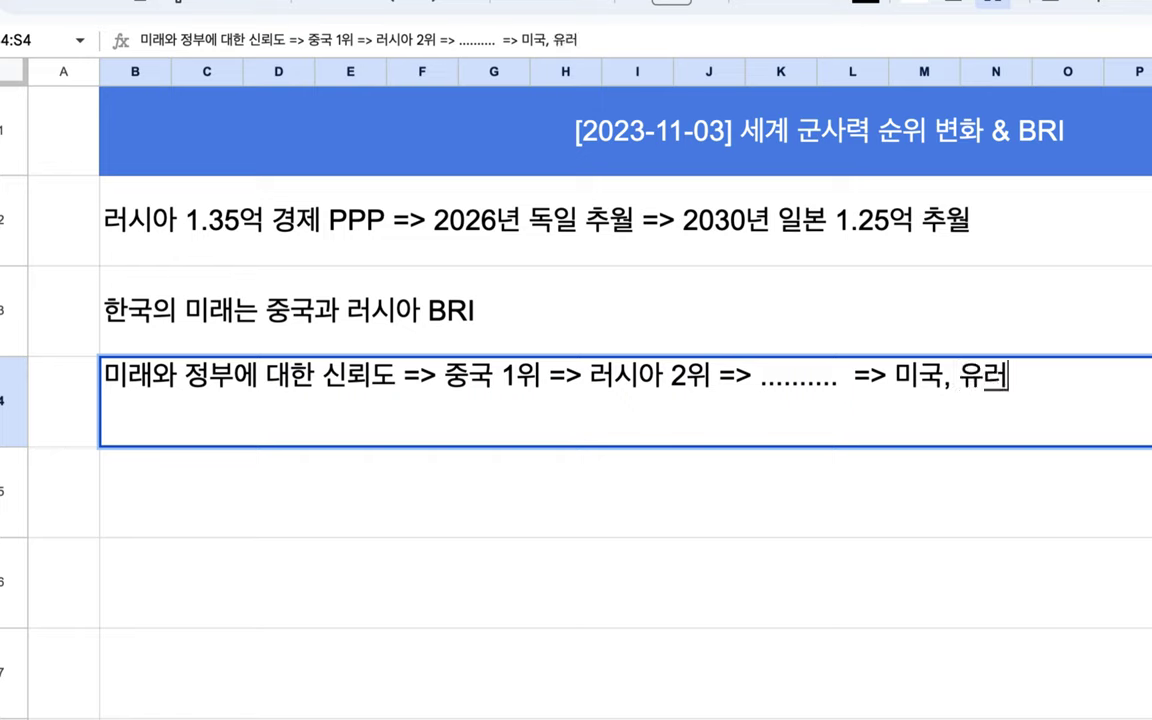
text(, 일본)
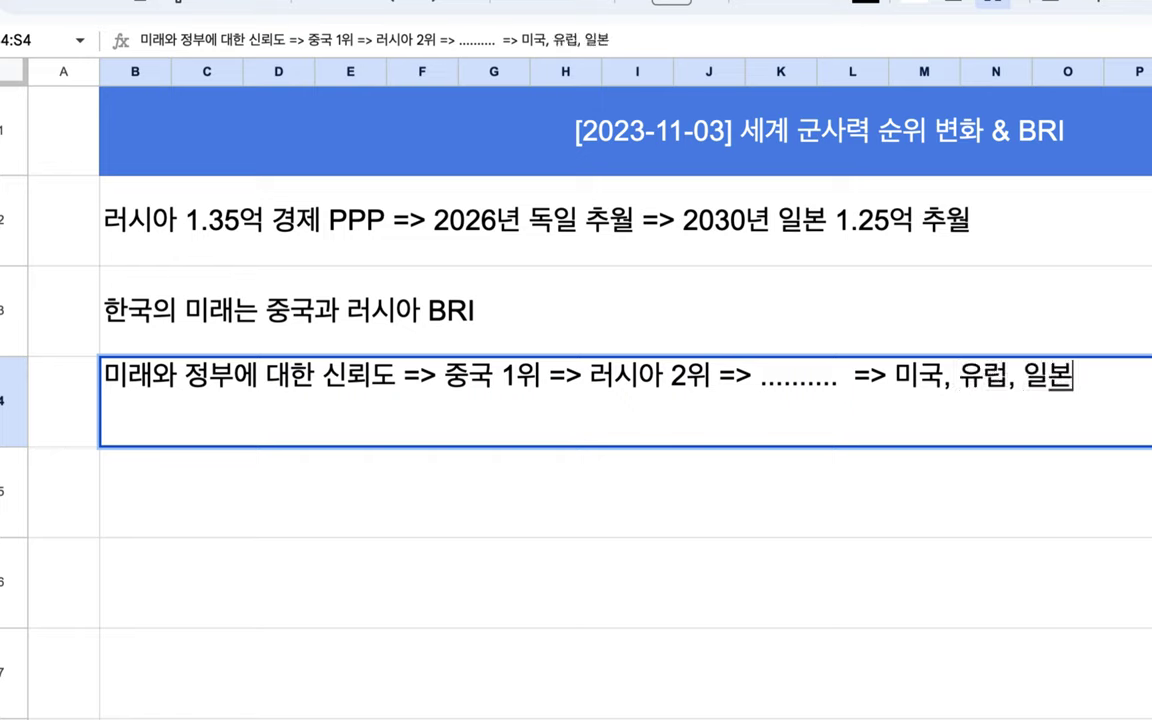
text(, 한국....)
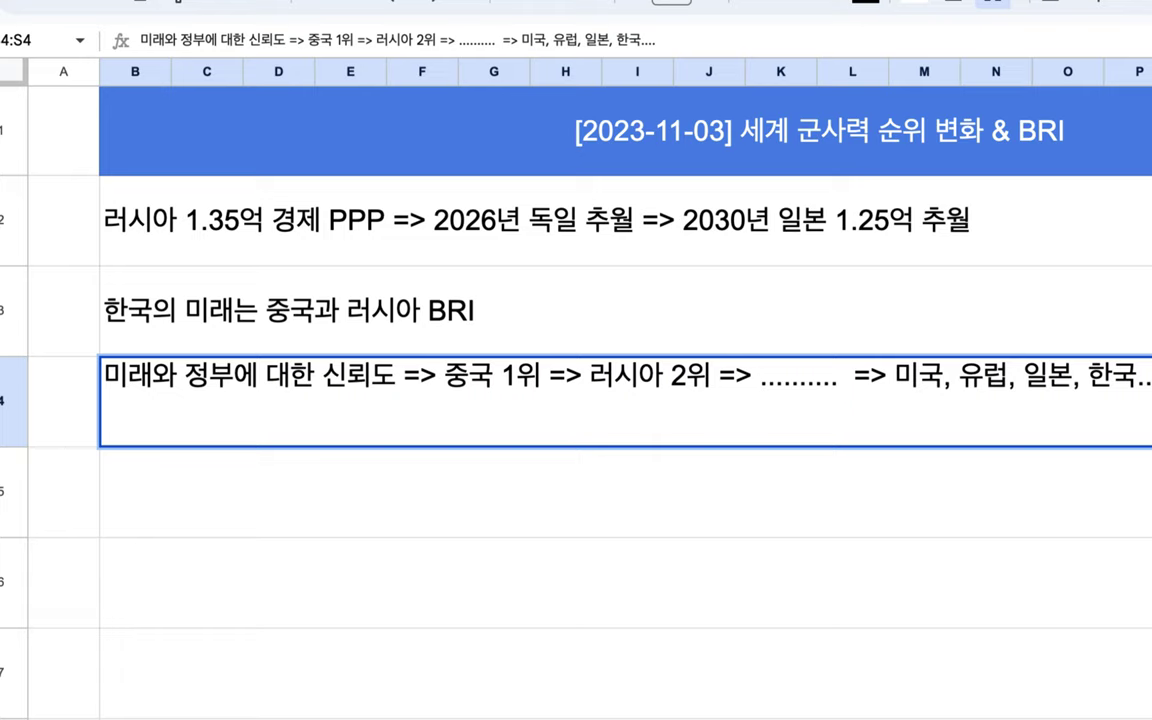
Highlight "러시아 2위 =>" in the row 4 note, and leave the cell to review the notes in rows 3 and 2.
drag(591, 372, 752, 362)
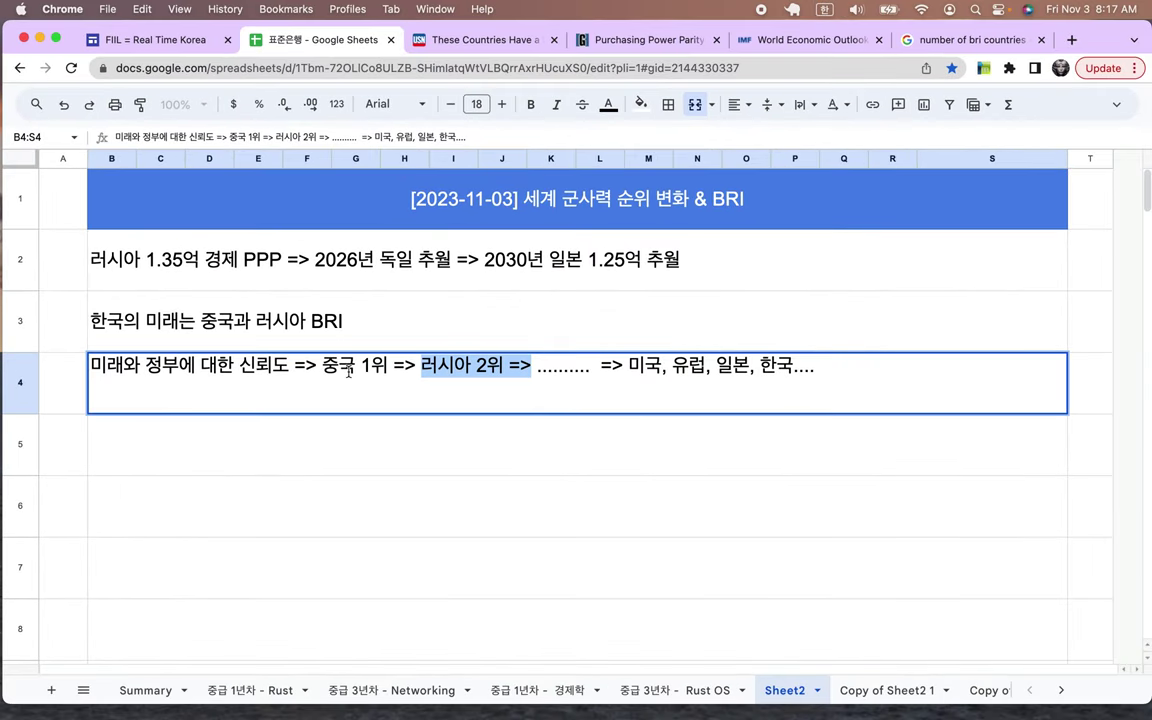
click(495, 309)
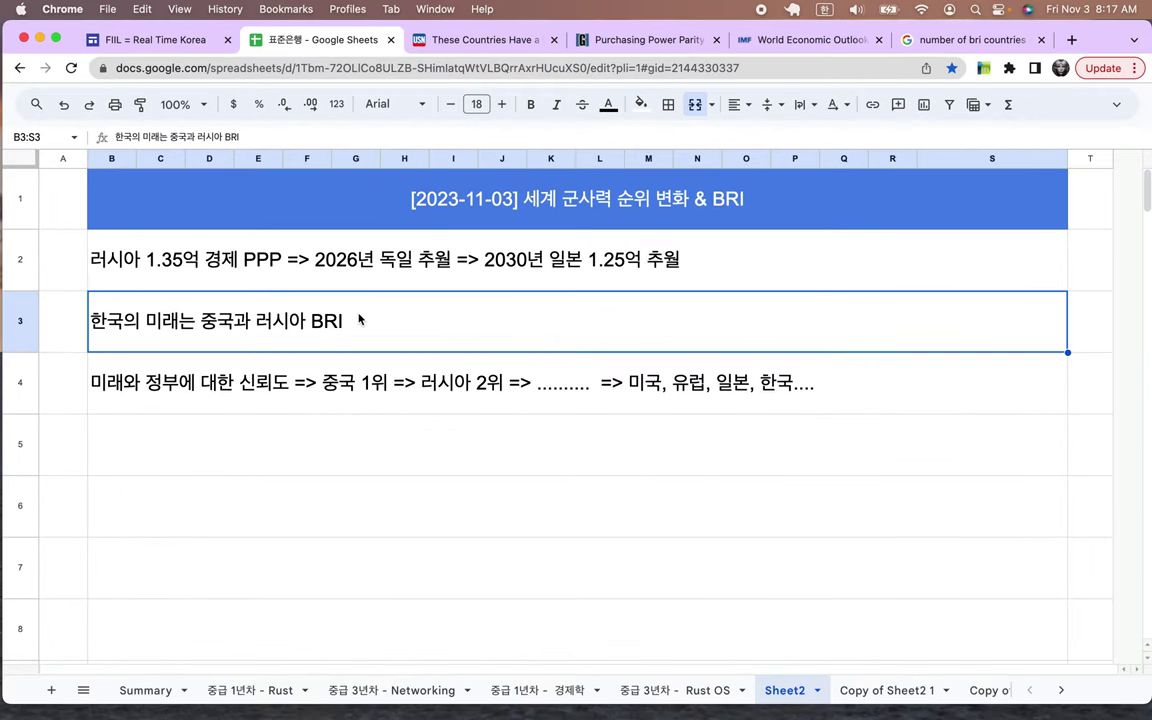
click(272, 250)
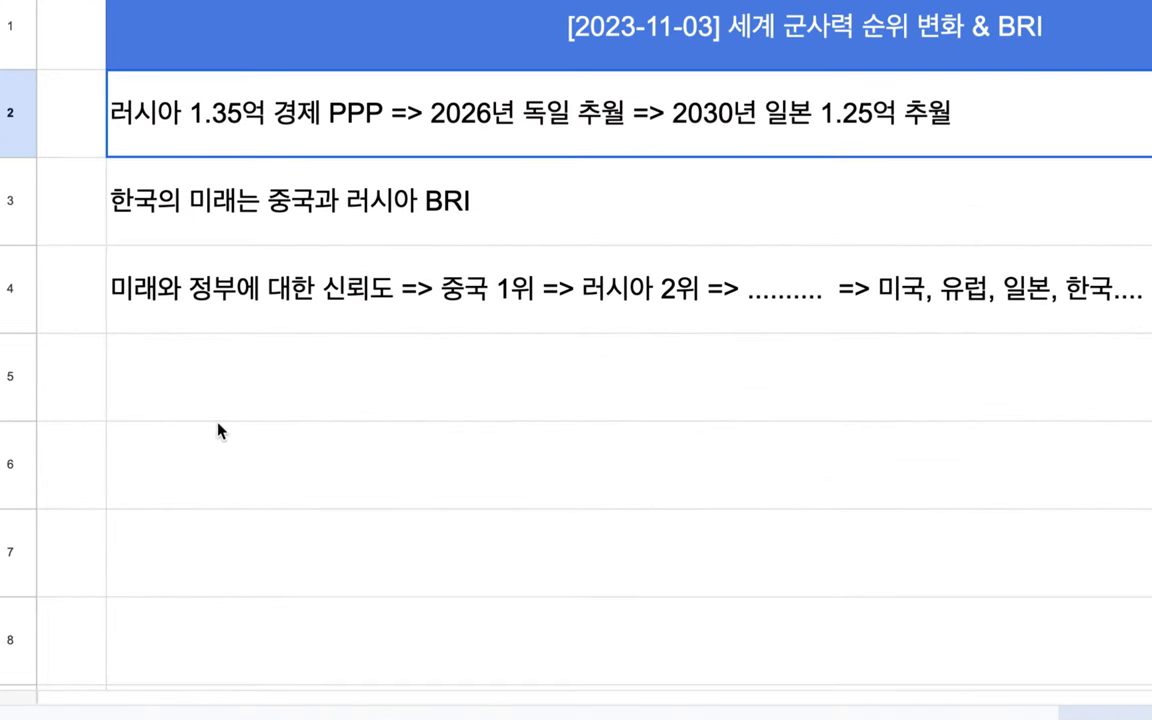
Start a note in row 5 with "팀 주피터 => 필 코리아 교육법인 =>".
click(177, 448)
text(팀 줎)
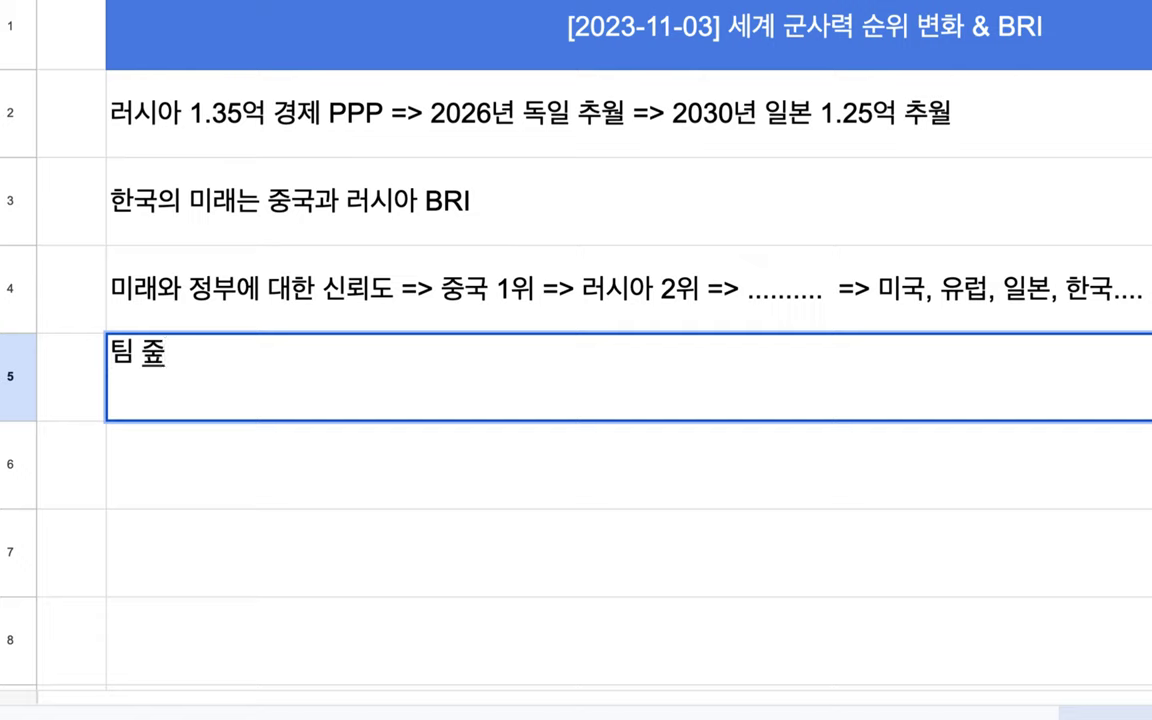
text(피터 => )
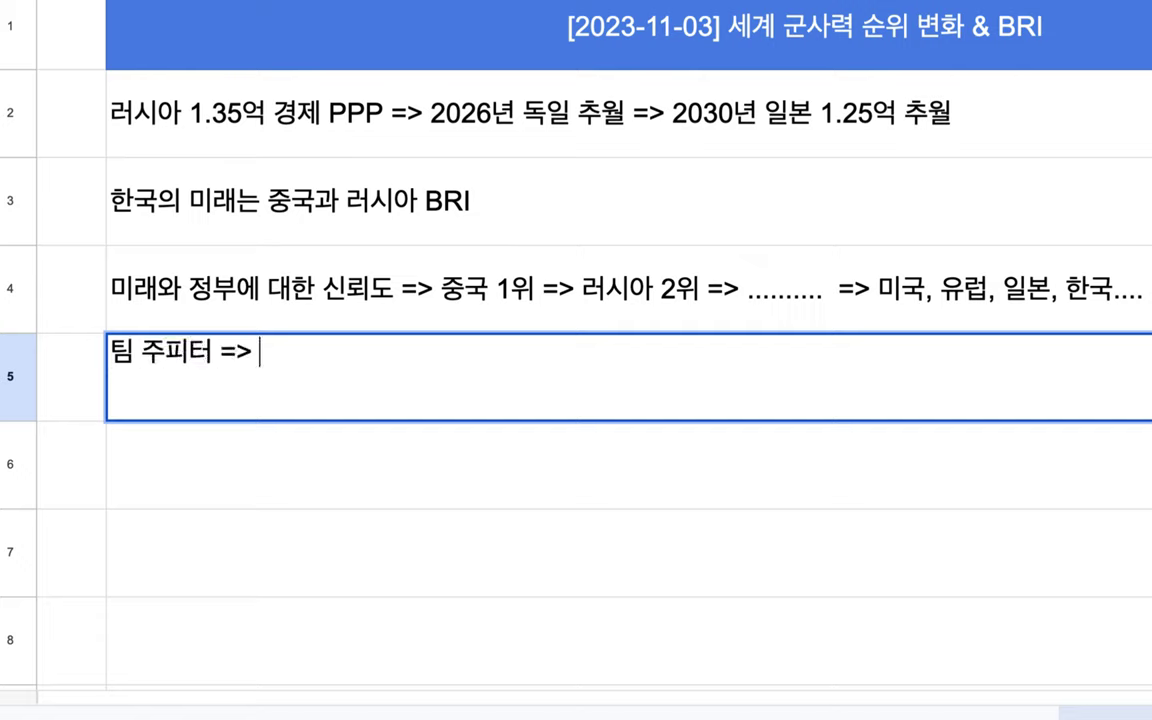
text(필 코리)
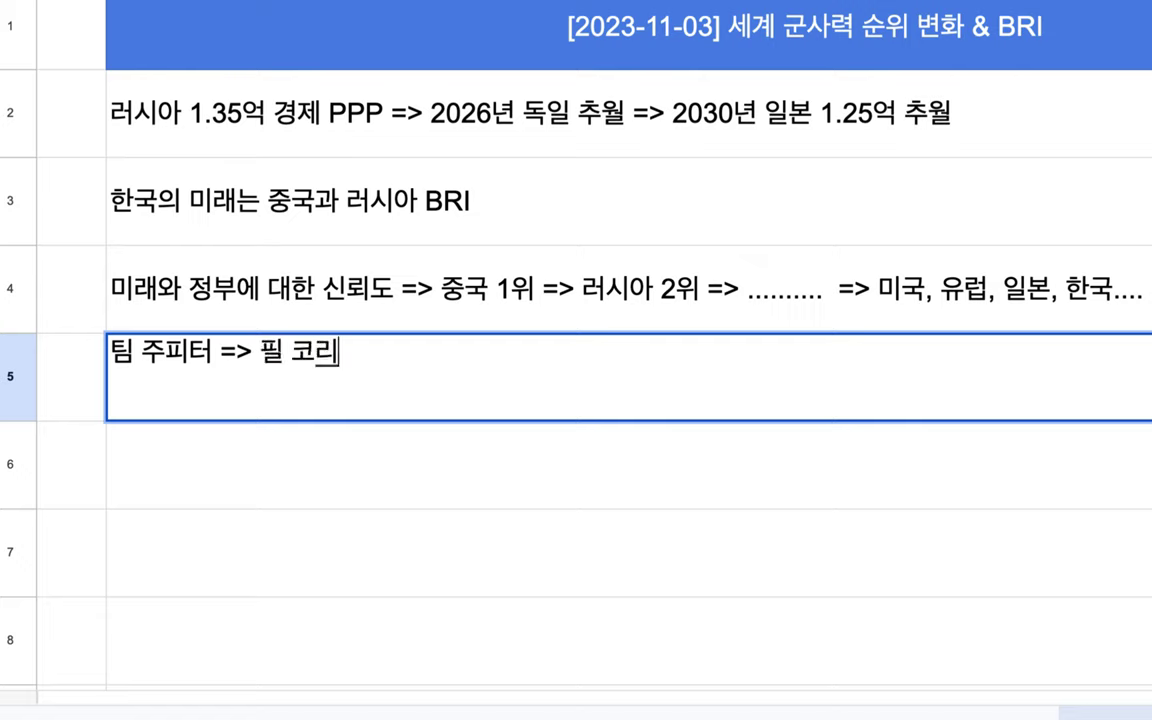
text(아 교육법인)
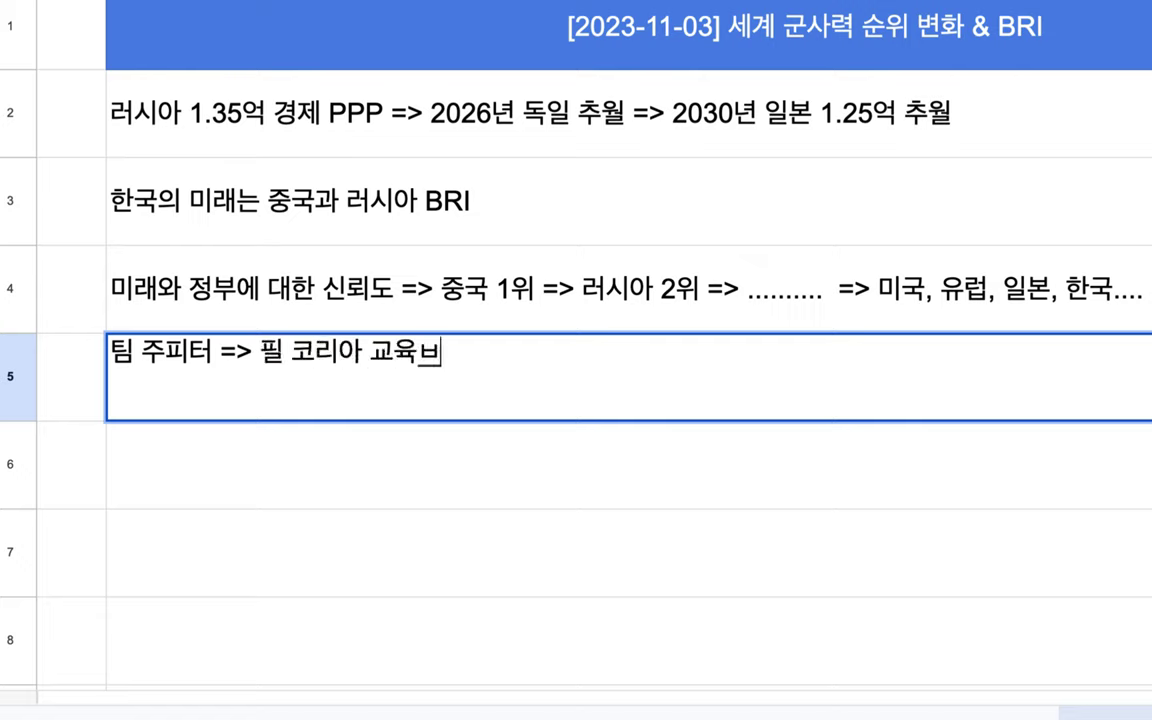
text( => )
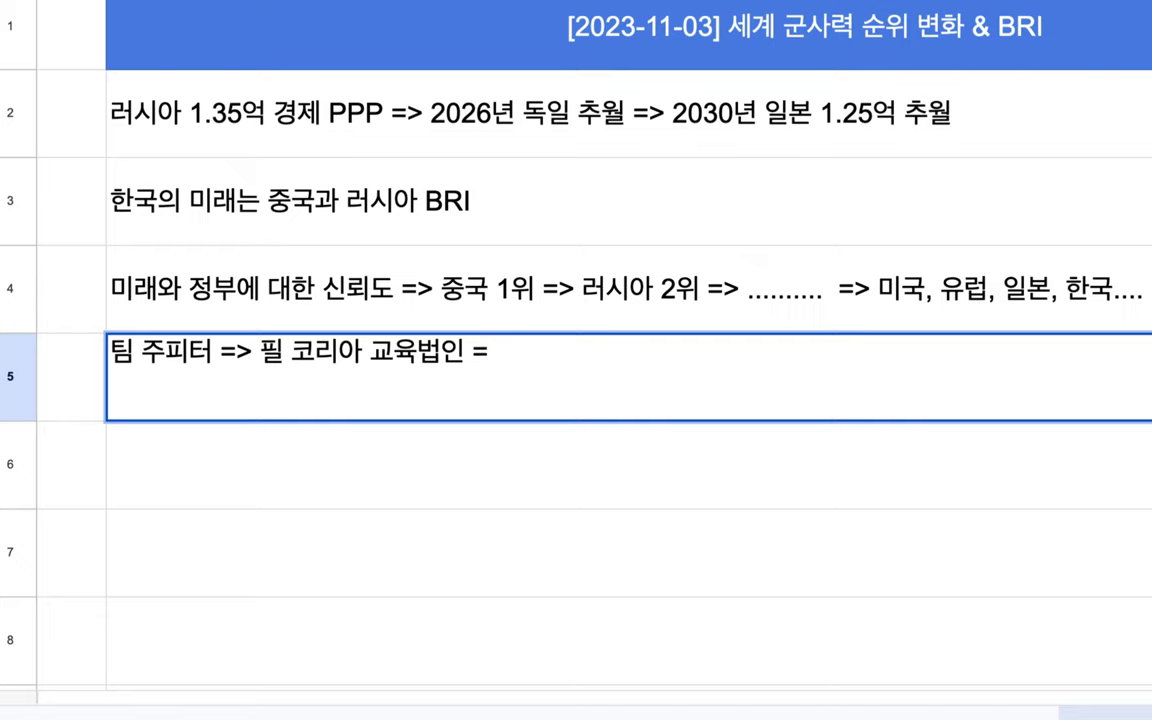
Continue the row 5 note with "제주도 초중고 및 대학, 직장인 코딩 강좌(온라인, 오프라인)".
text(제주도)
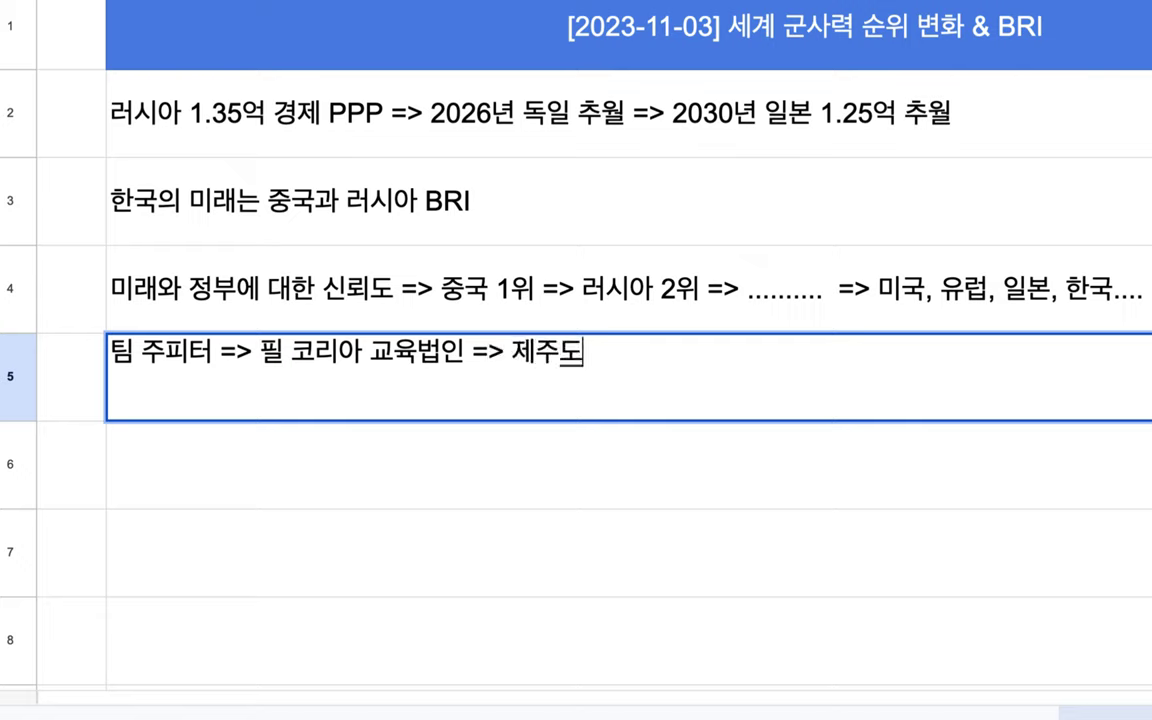
text( 초중고 및 대학)
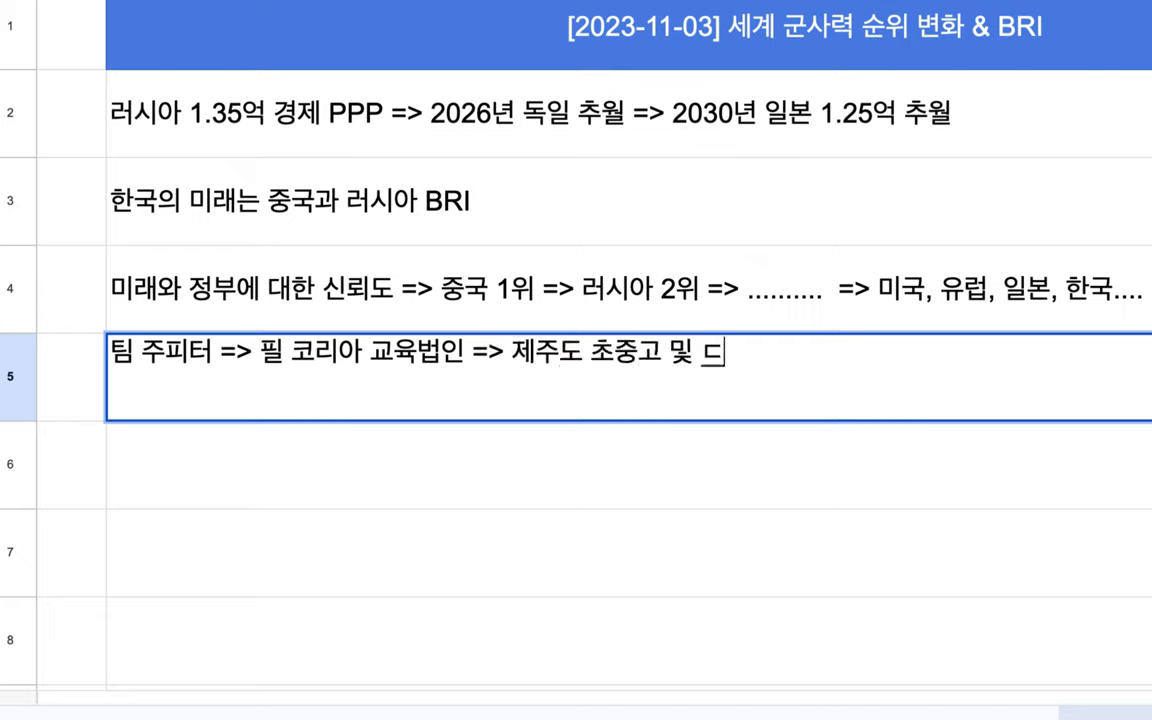
text(, 직장)
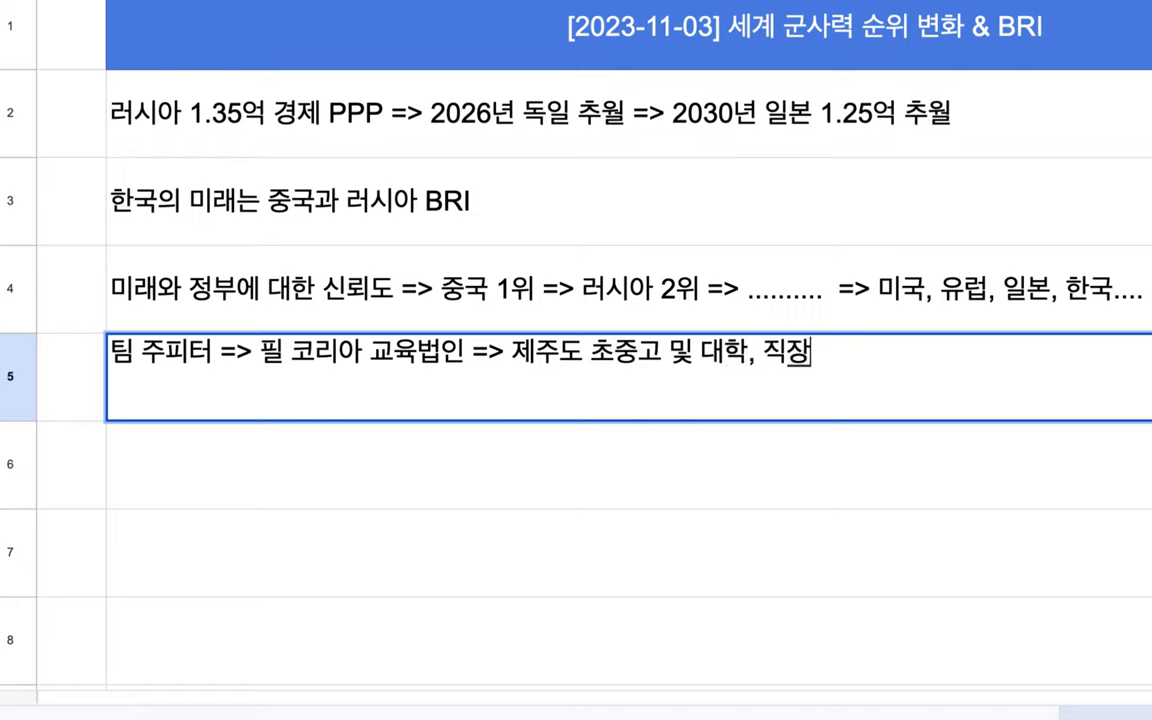
text(인 코딩)
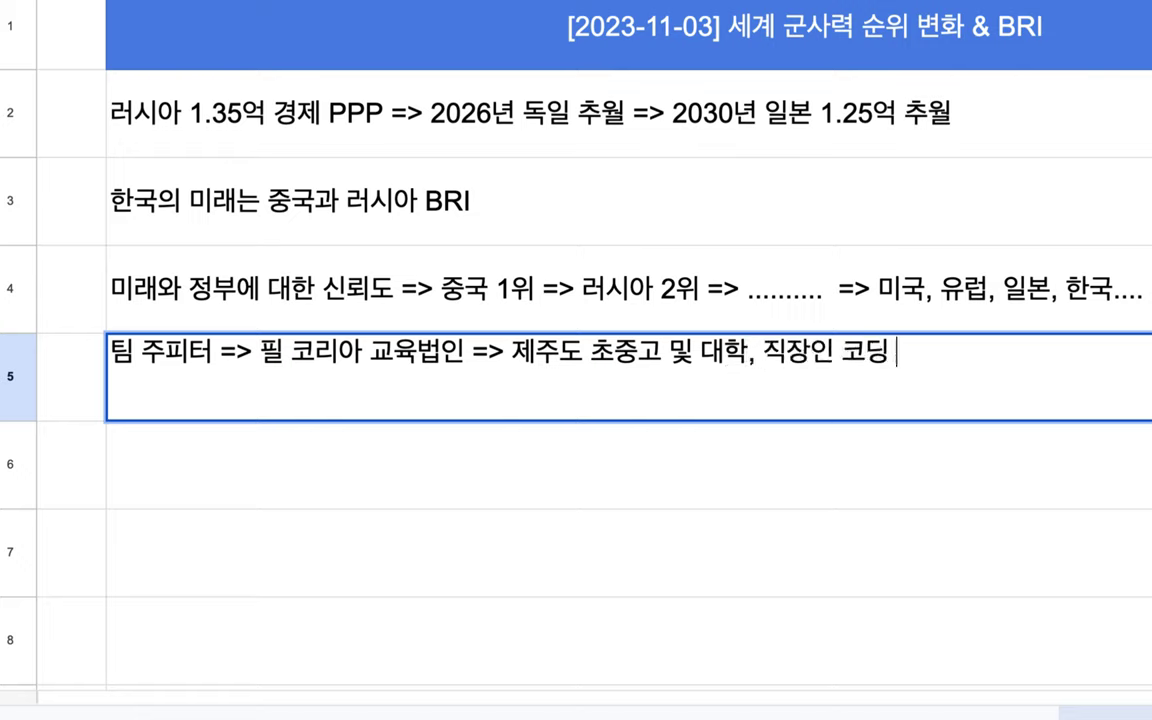
text( 강좌)
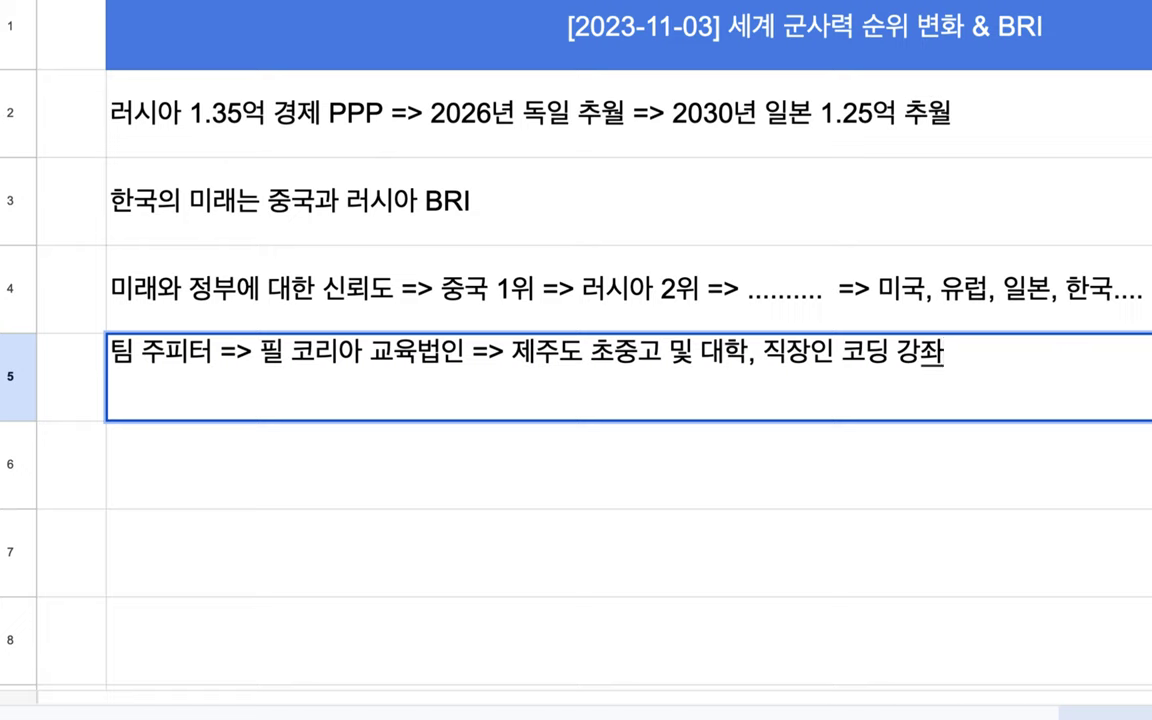
text((온라인, ㅇ)
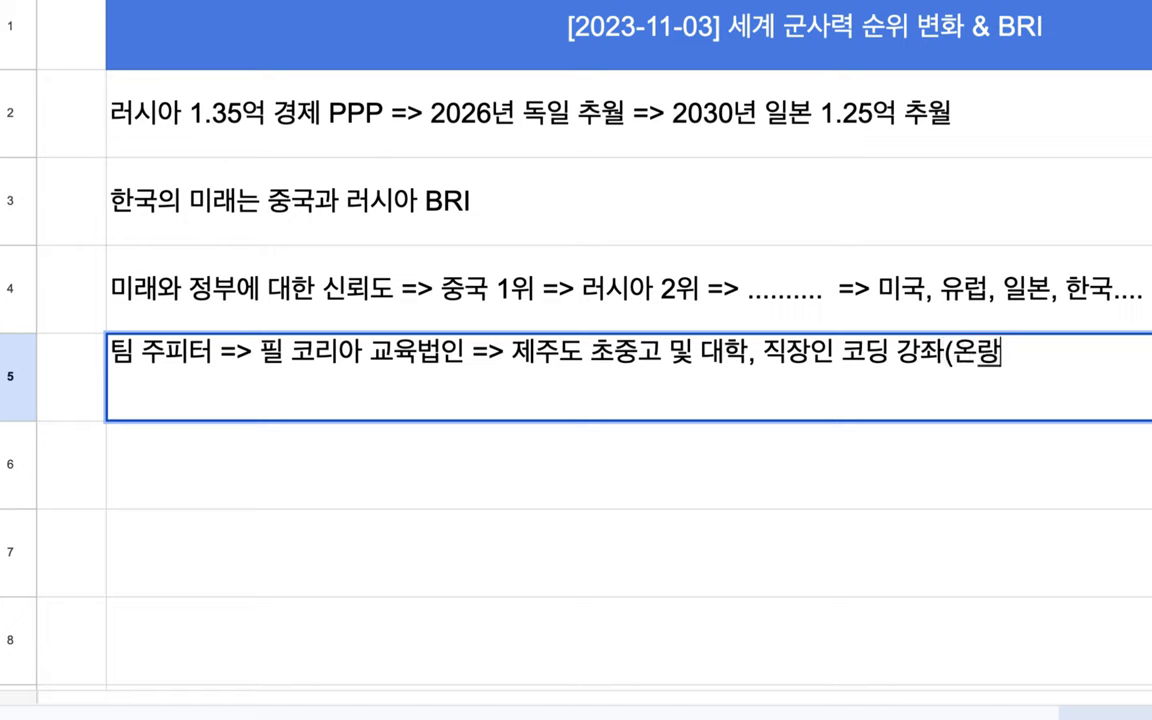
text(오프라인))
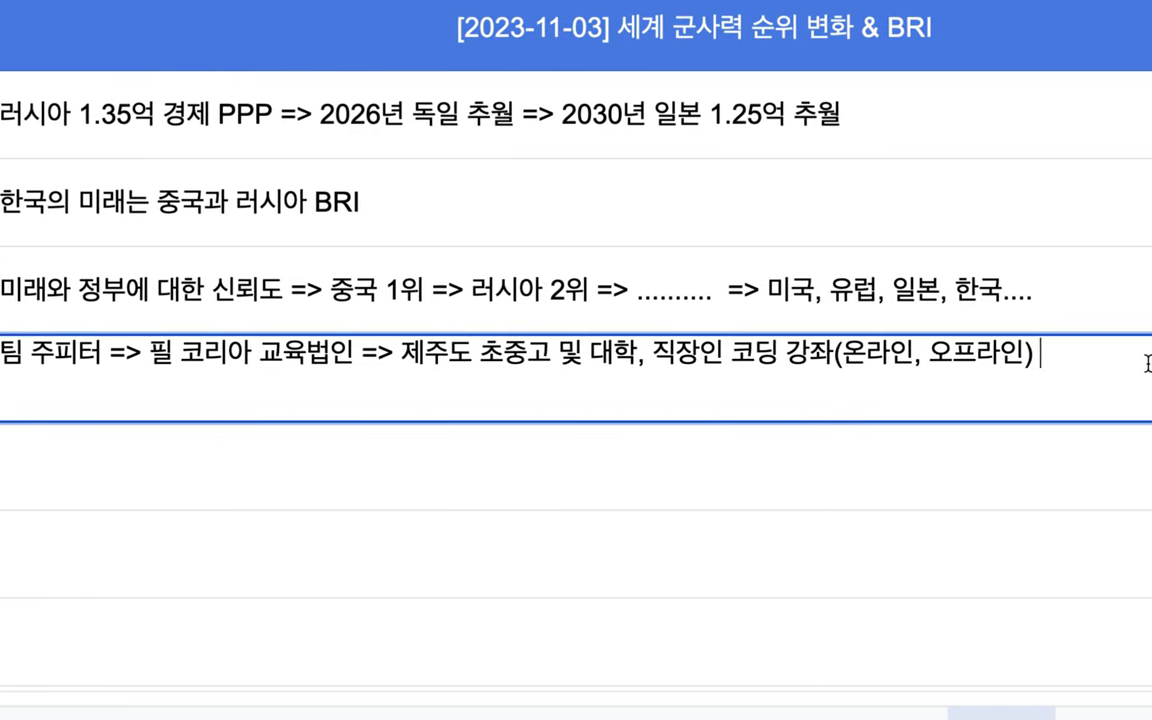
Extend the row 5 note with "=> ML, Functional Programming(Erlang => Elixir), Rust".
text(=> )
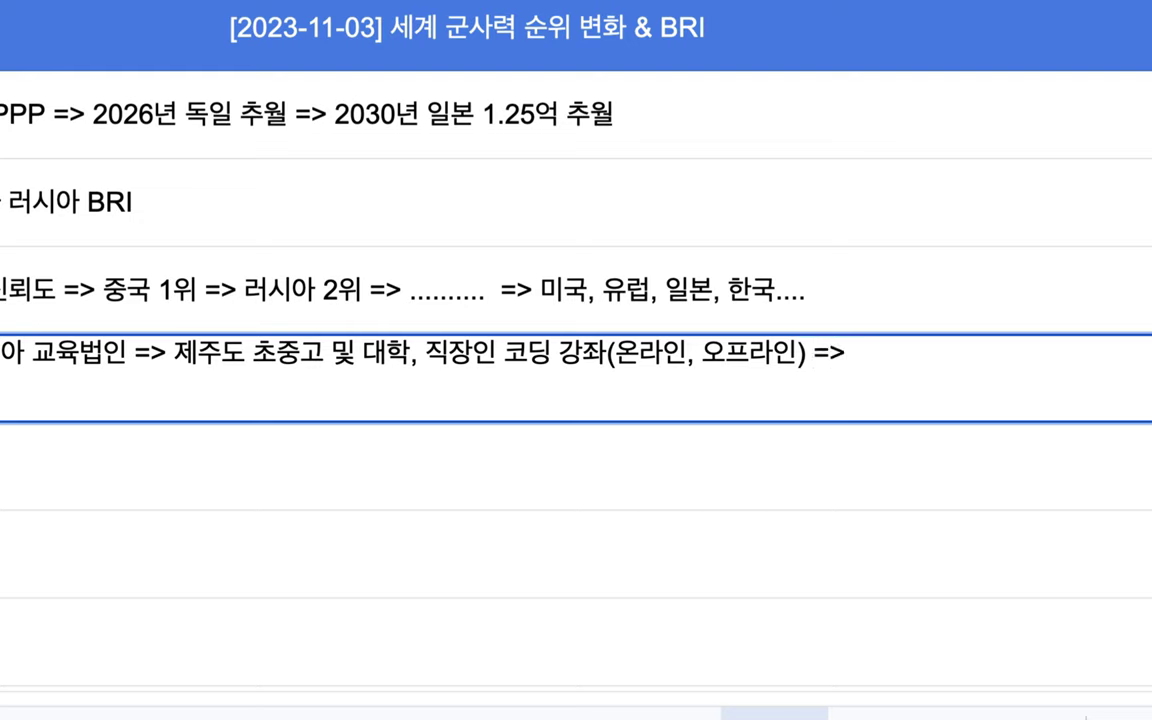
text(ML, Functional Programm)
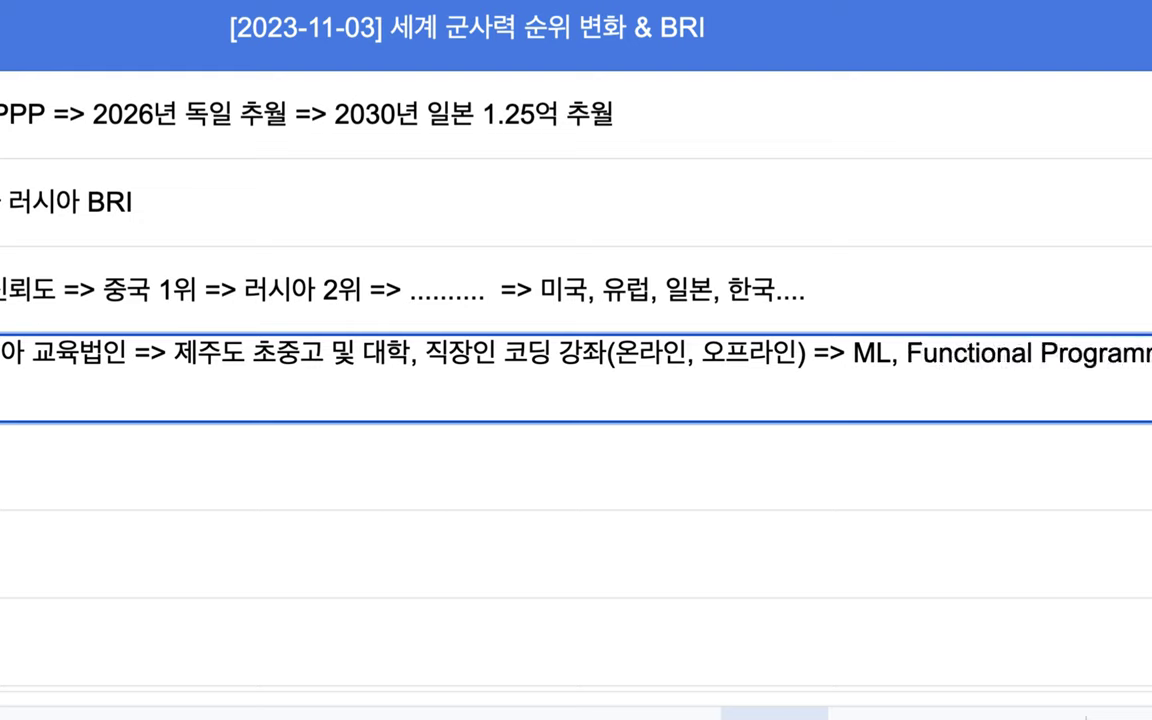
text(ing)
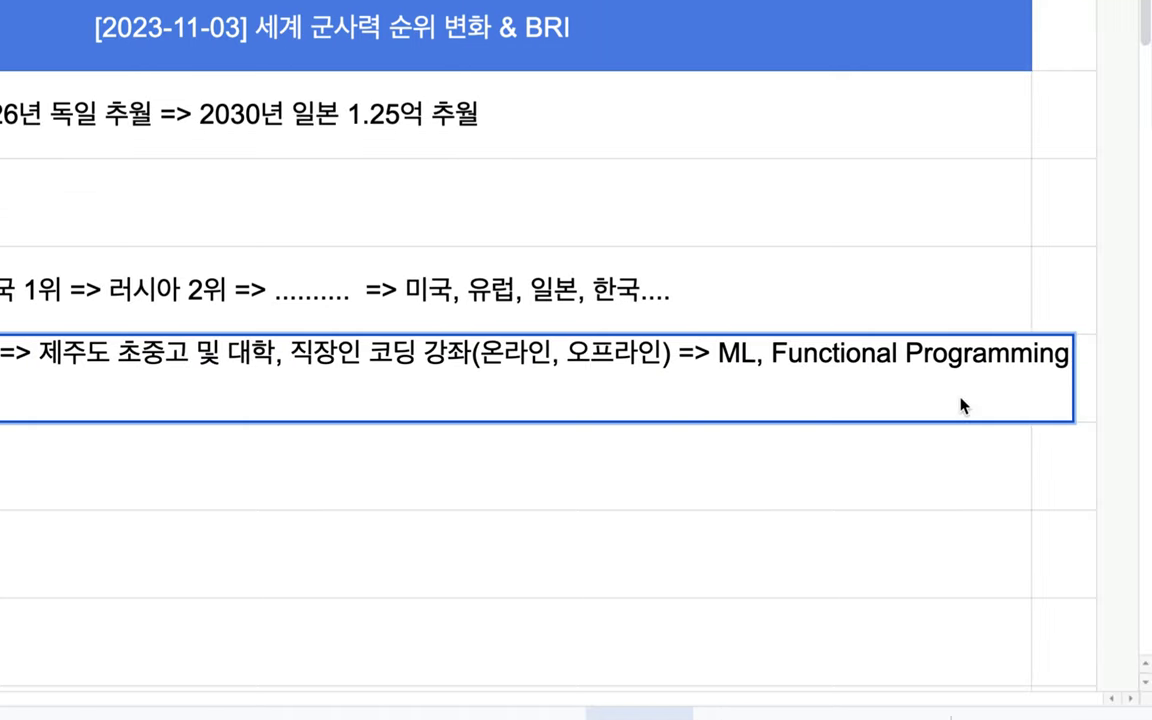
text(()
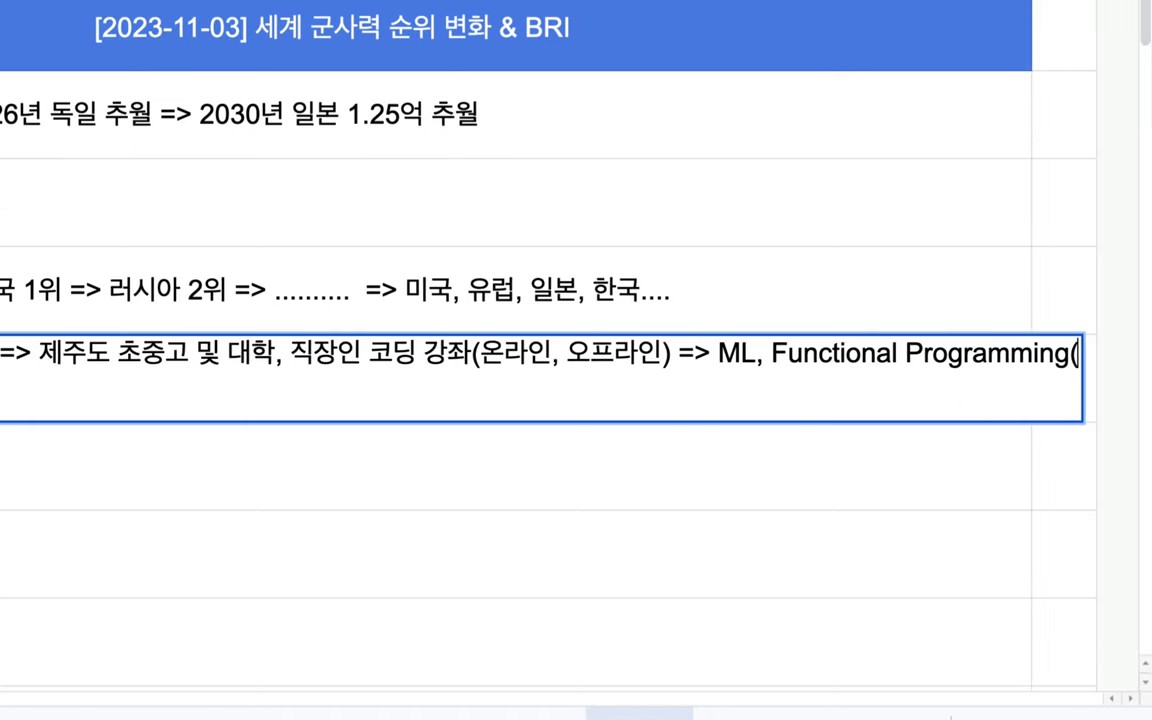
text(Erlang)
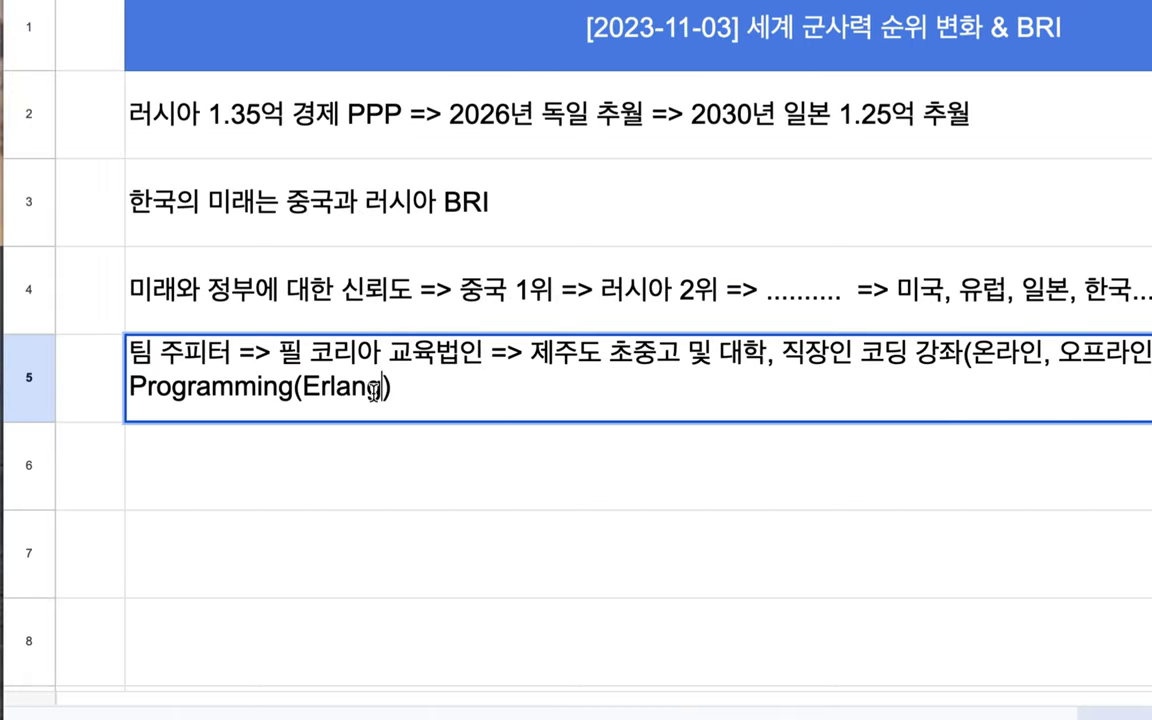
key(Left)
text(=> Elixir)
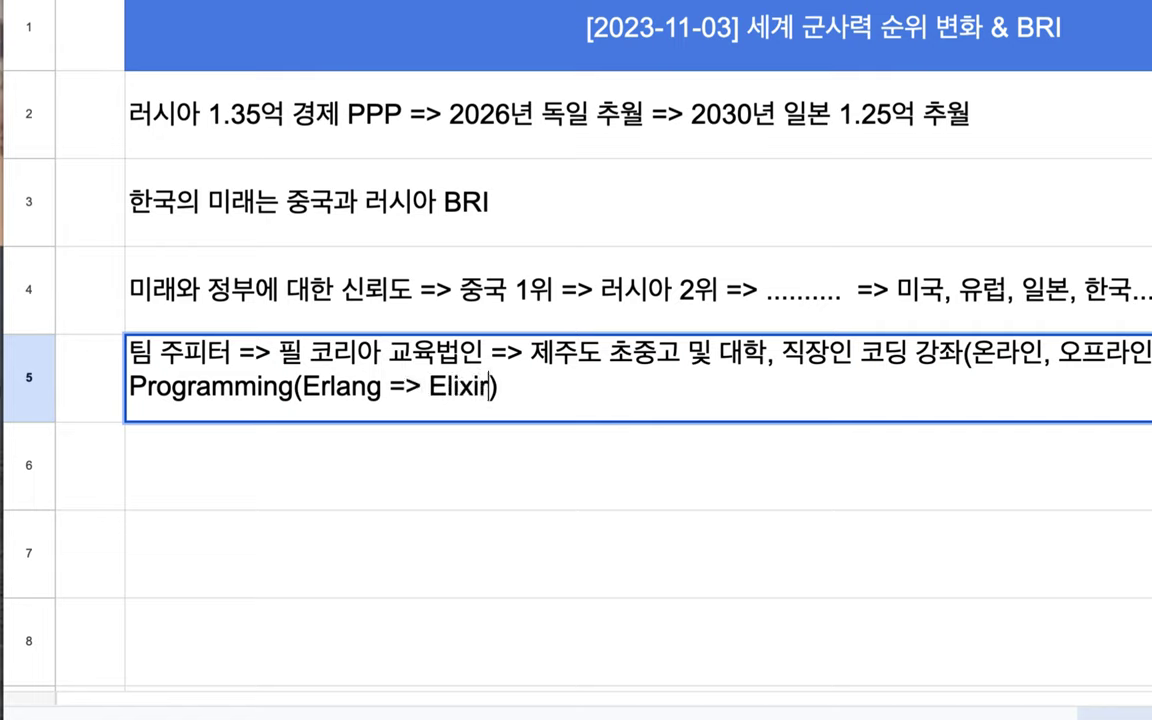
key(Right)
text(, Rust)
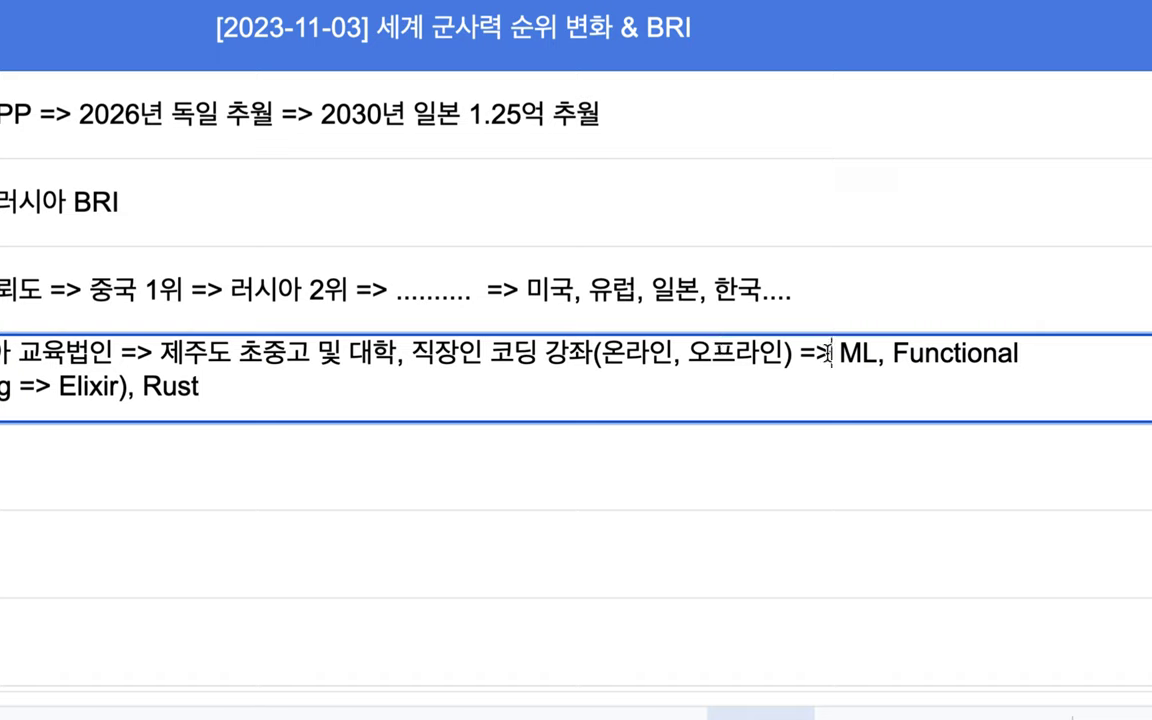
Highlight the text from "ML" to "Rust" in the row 5 note, and append "=>" after "Rust".
drag(834, 352, 838, 375)
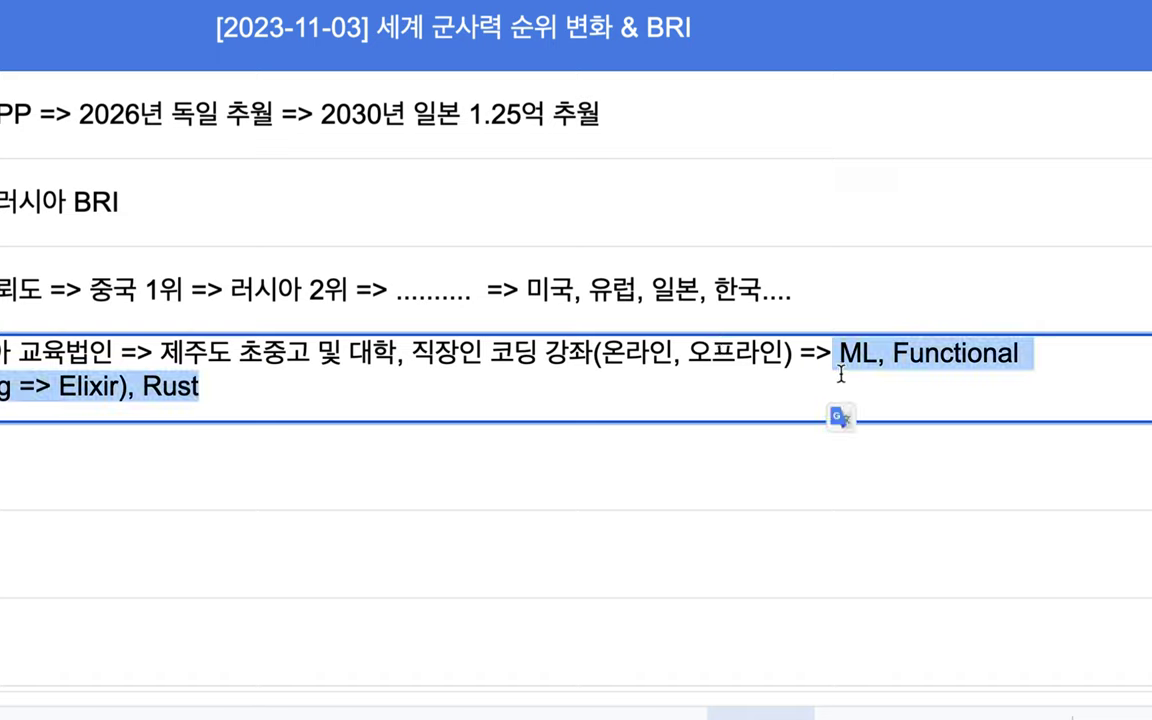
click(951, 391)
text(=>)
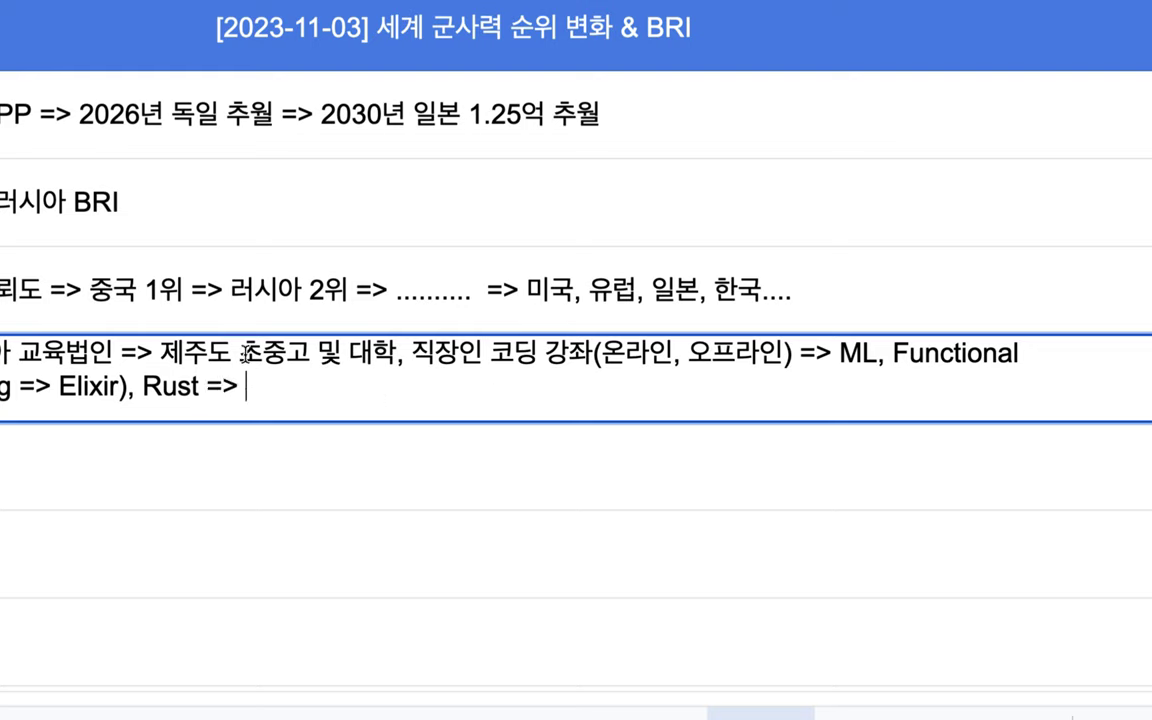
Review the row 5 note by highlighting "초중고", the start of "ML", "Rust" and "Elixir" in turn.
drag(240, 352, 309, 358)
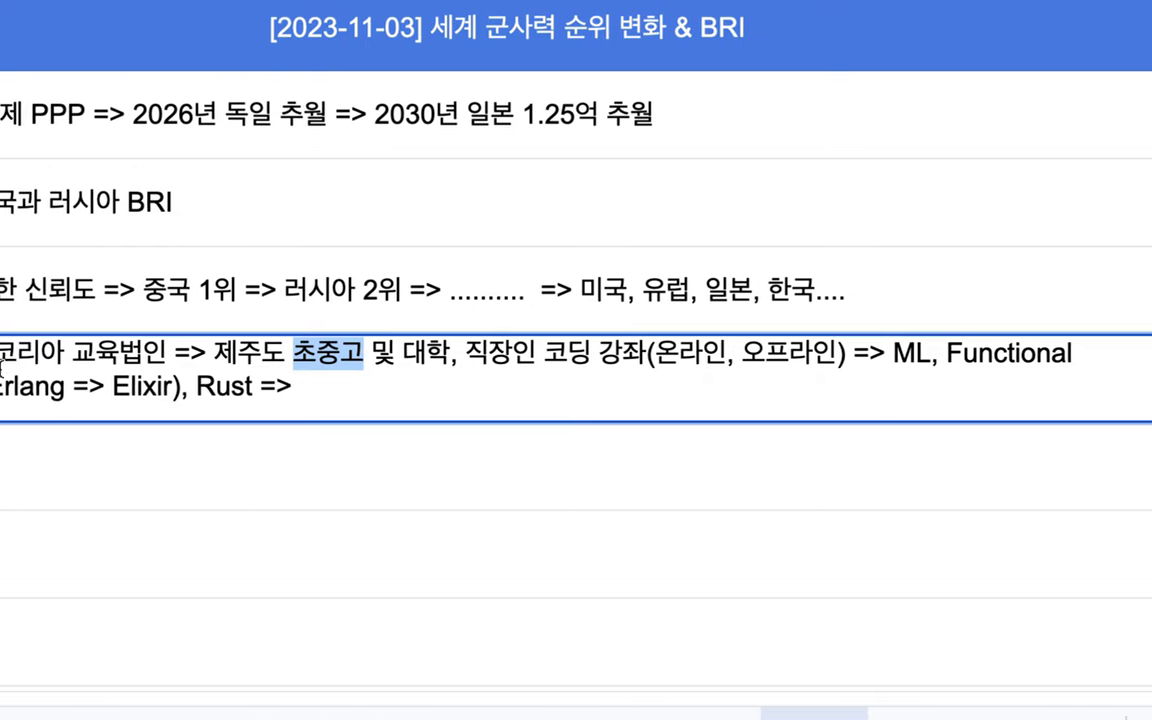
click(334, 388)
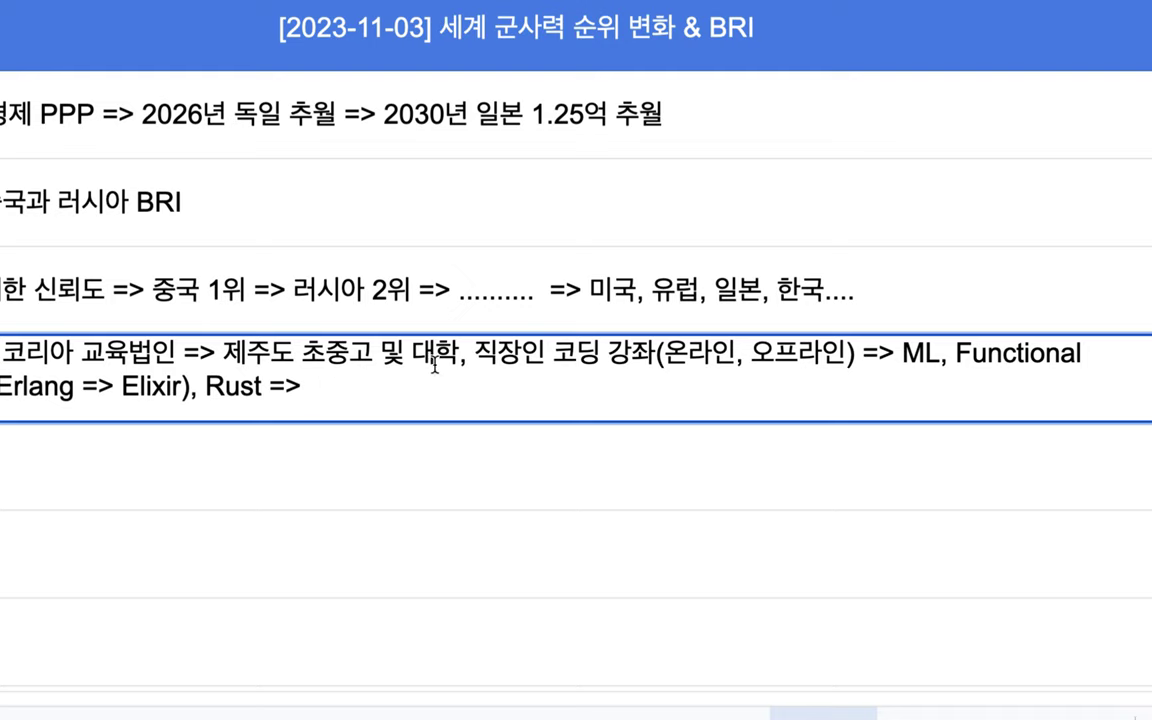
click(901, 354)
key(shift+Right)
key(shift+Right)
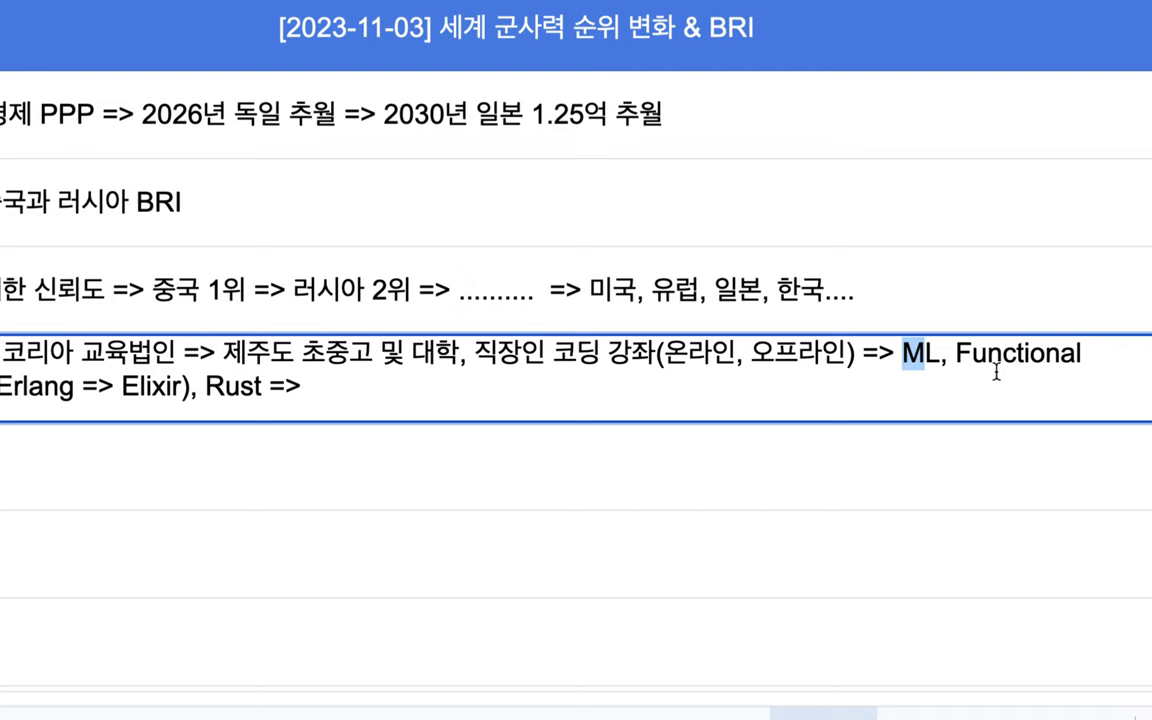
click(216, 412)
drag(262, 390, 207, 392)
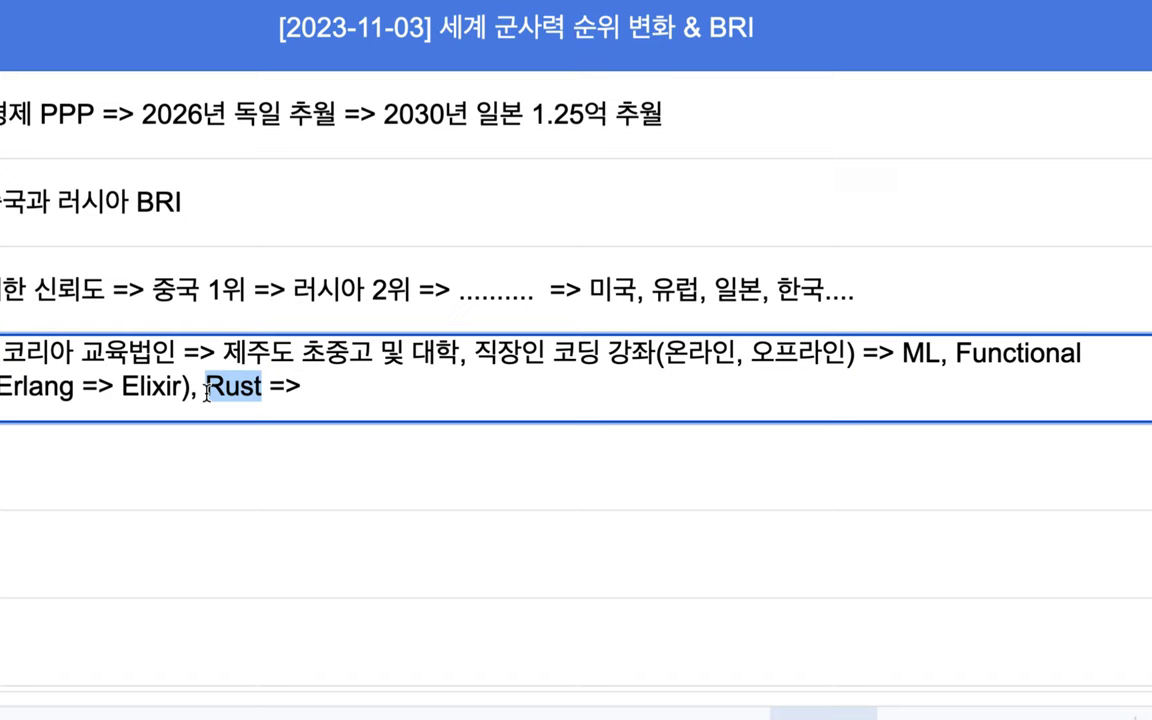
double_click(150, 385)
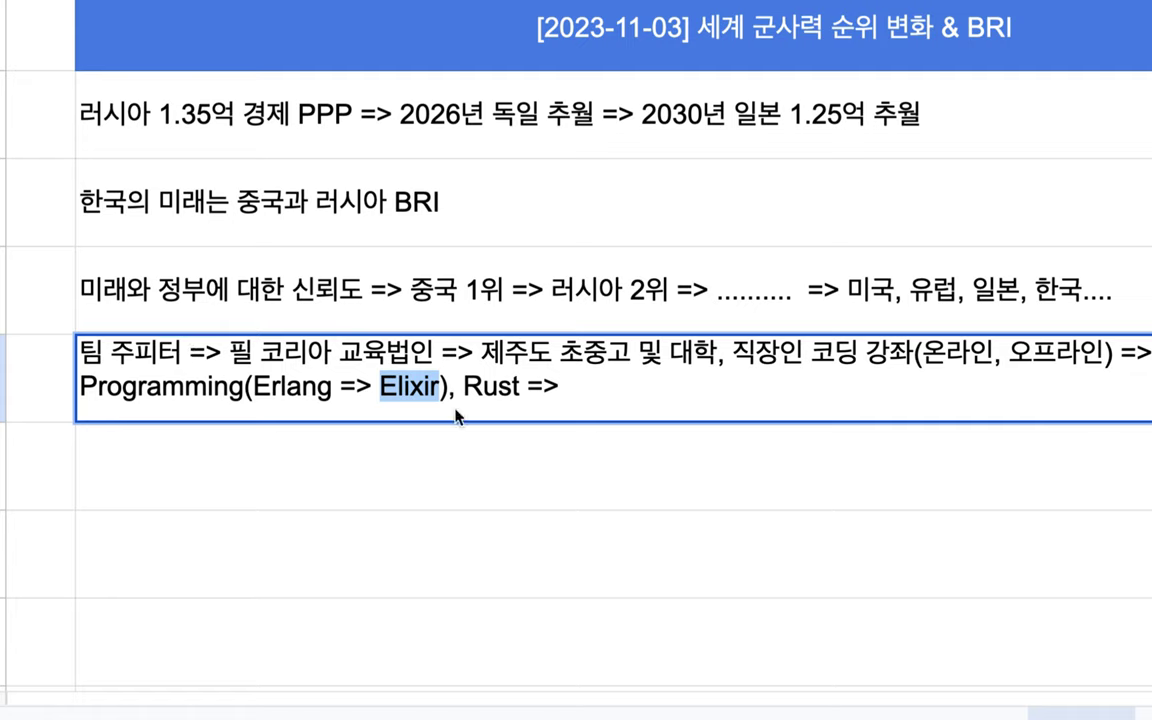
click(591, 395)
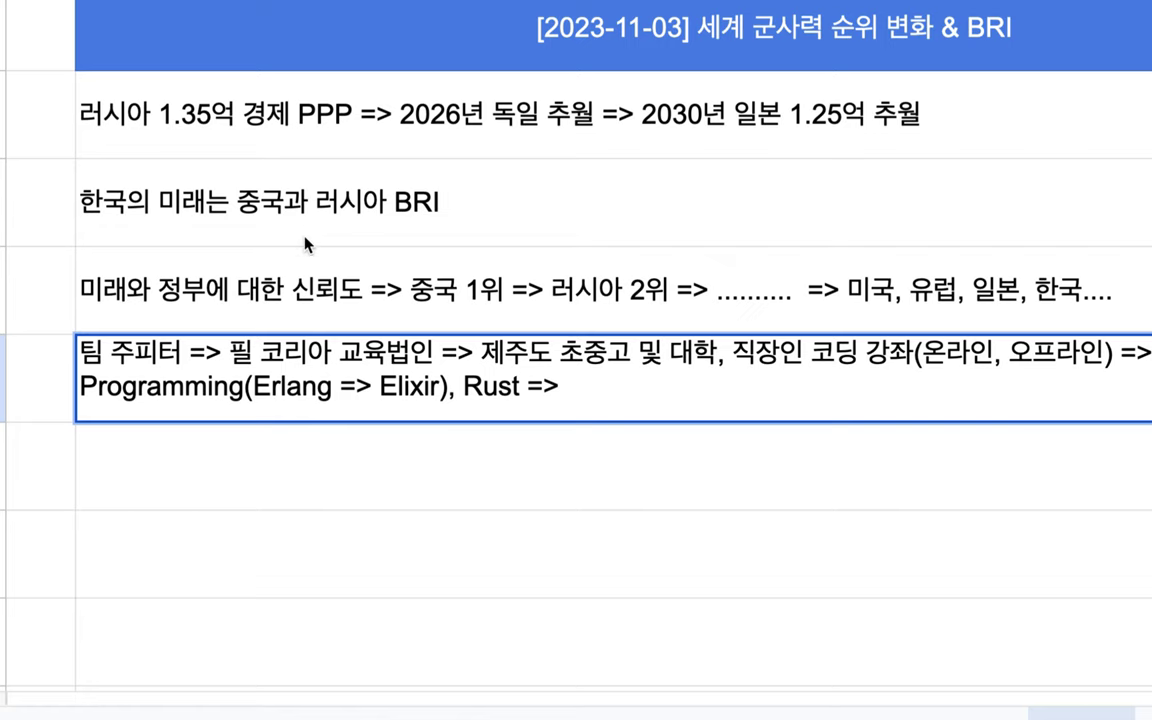
Insert "&" before "BRI" in the row 3 note and append "155개국 =>" after it.
double_click(333, 200)
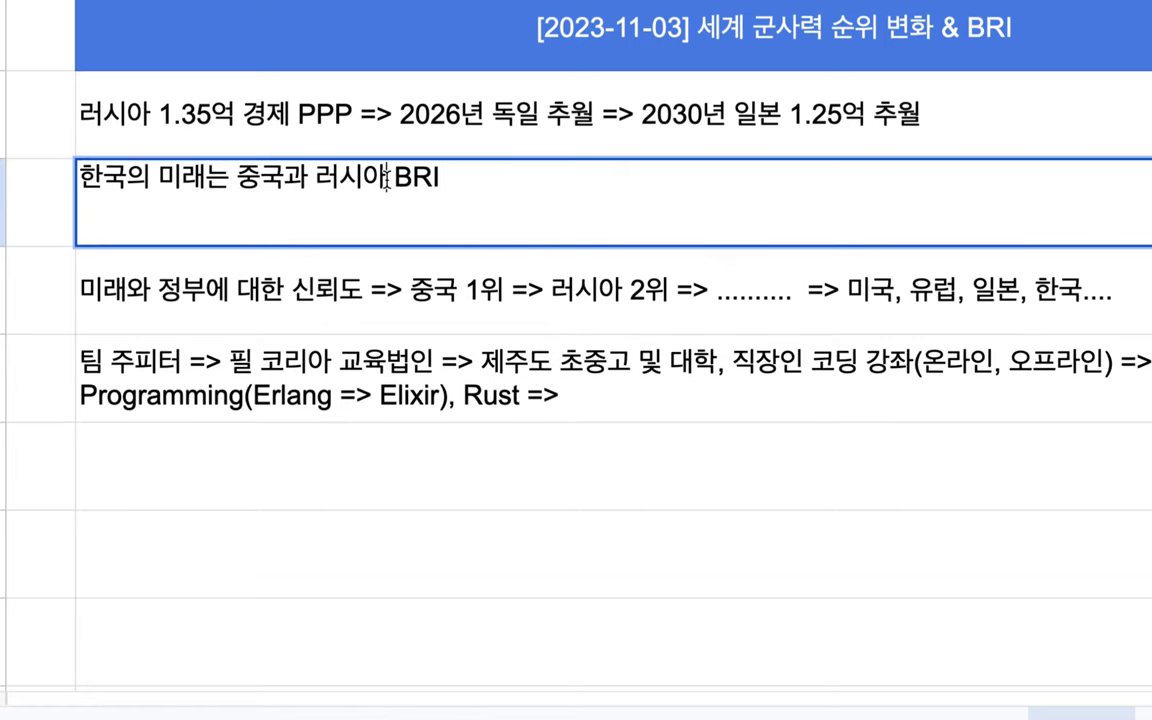
click(386, 178)
text(&)
click(478, 182)
text(11)
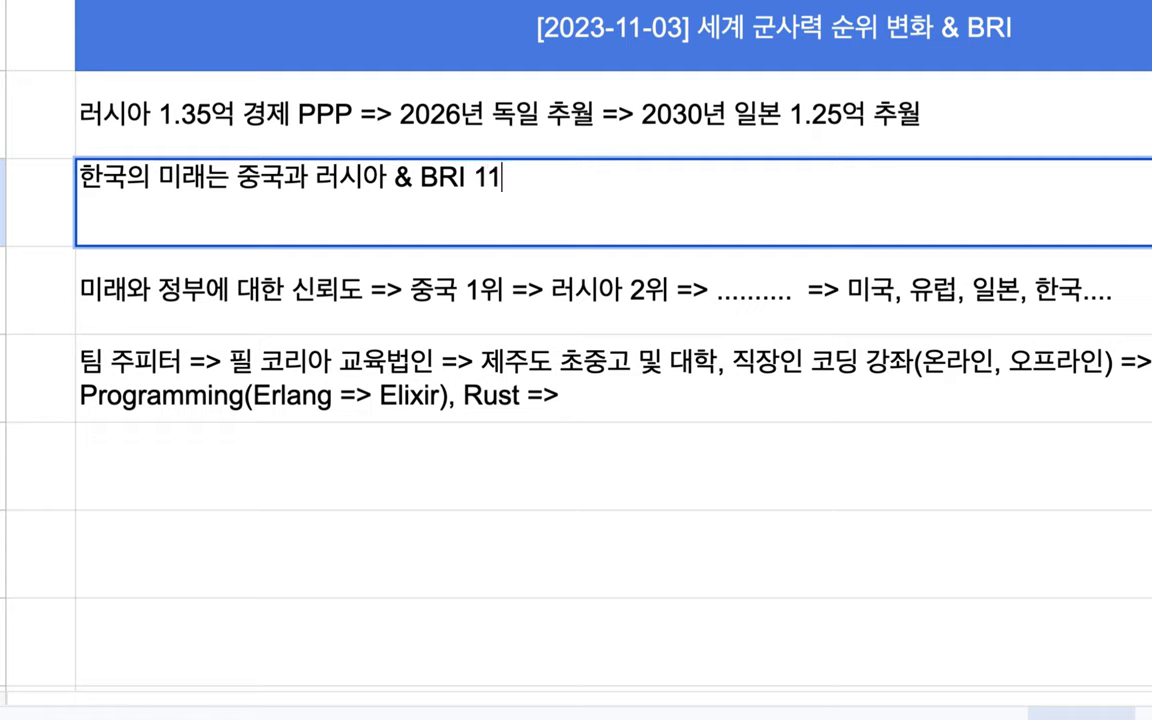
key(BackSpace)
text(55ror)
key(BackSpace)
key(BackSpace)
key(BackSpace)
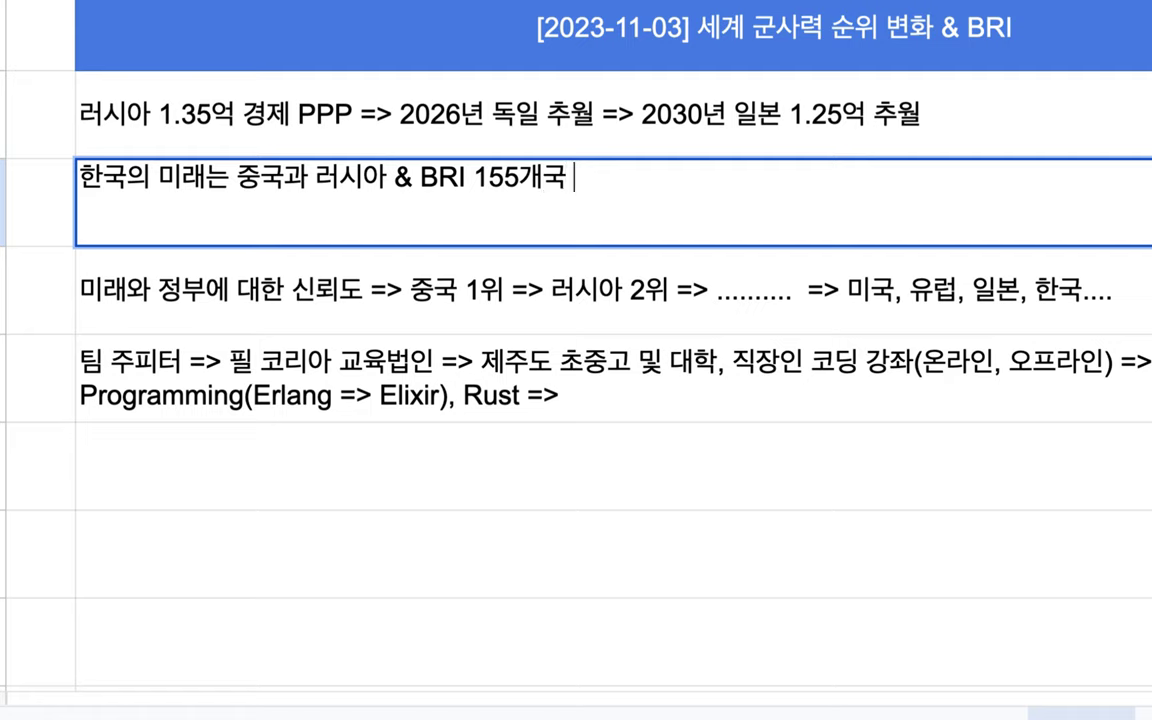
text(=>)
Review the row 3 note by highlighting the phrases on Korea's future, China and Russia, and "BRI 155개국".
drag(229, 177, 122, 178)
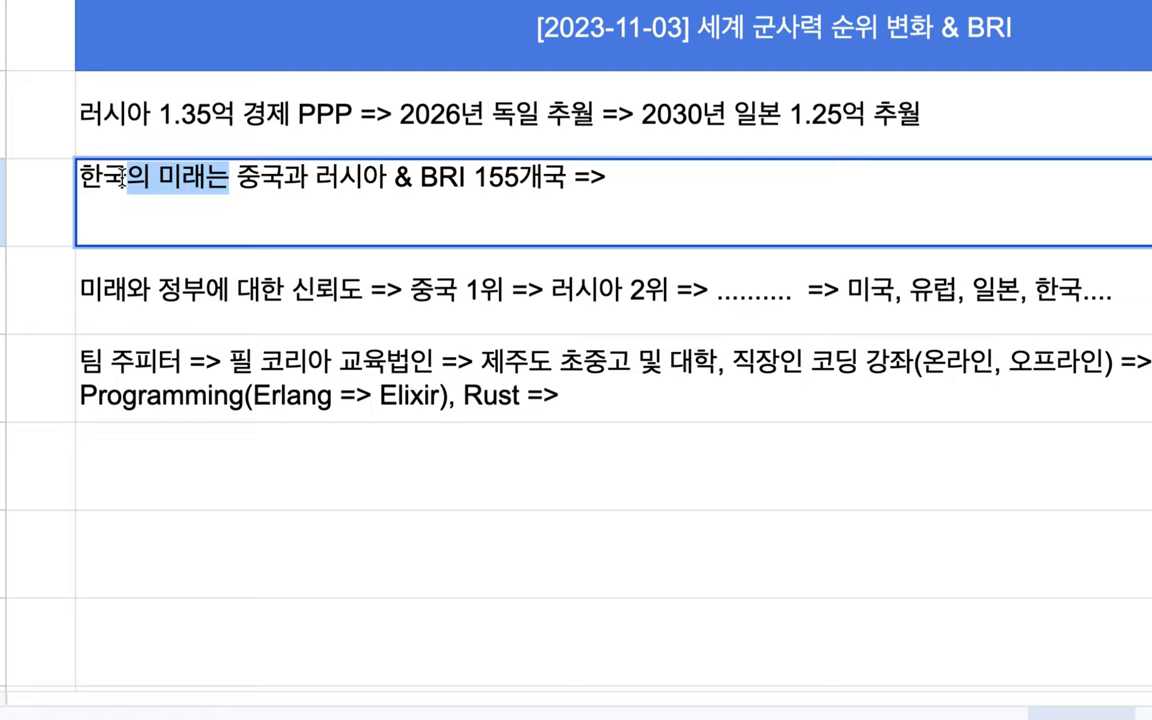
drag(234, 178, 440, 178)
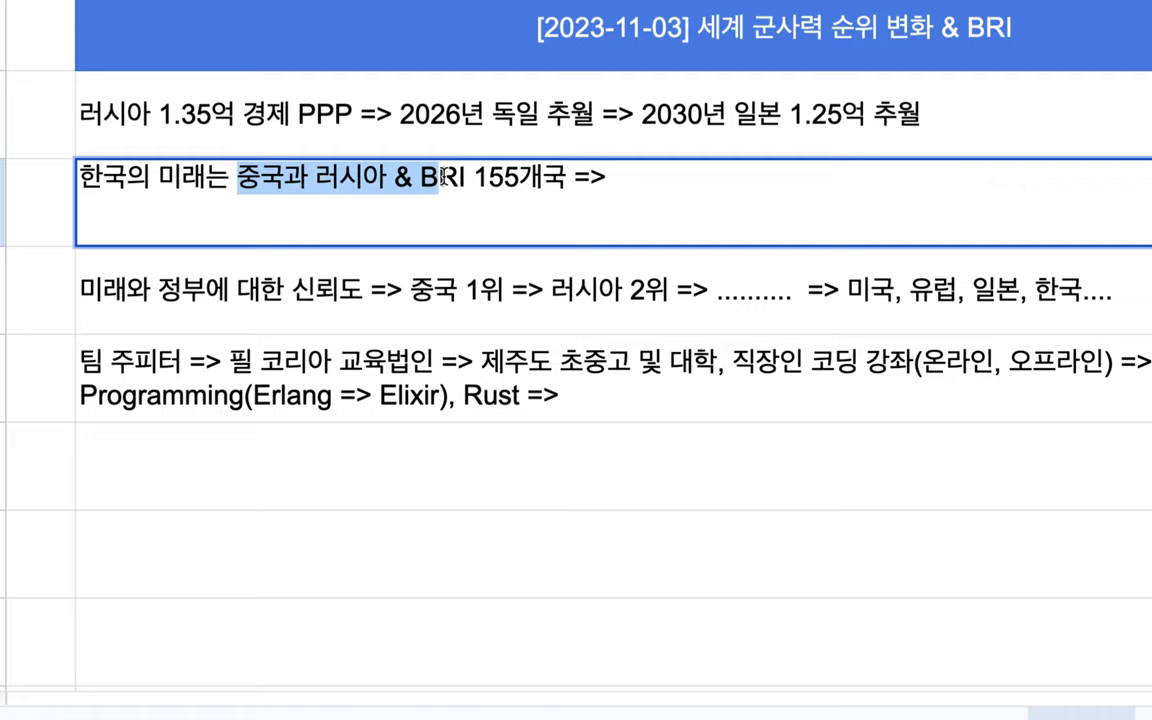
drag(440, 178, 533, 178)
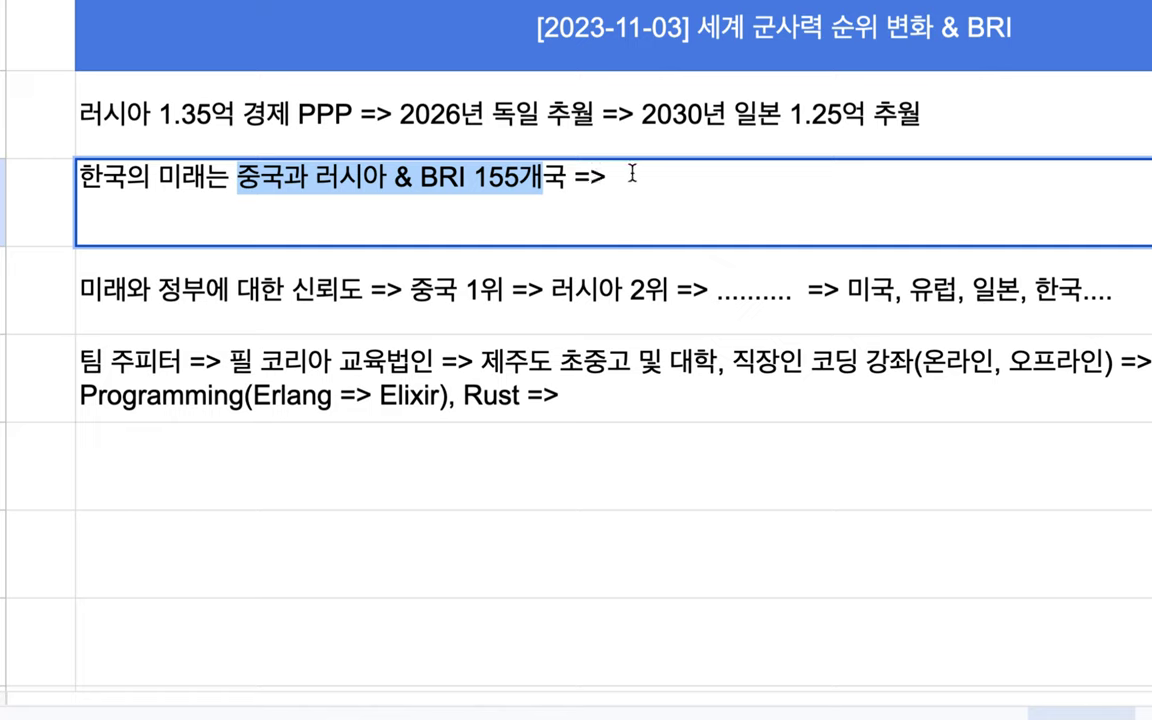
click(560, 188)
drag(437, 178, 533, 180)
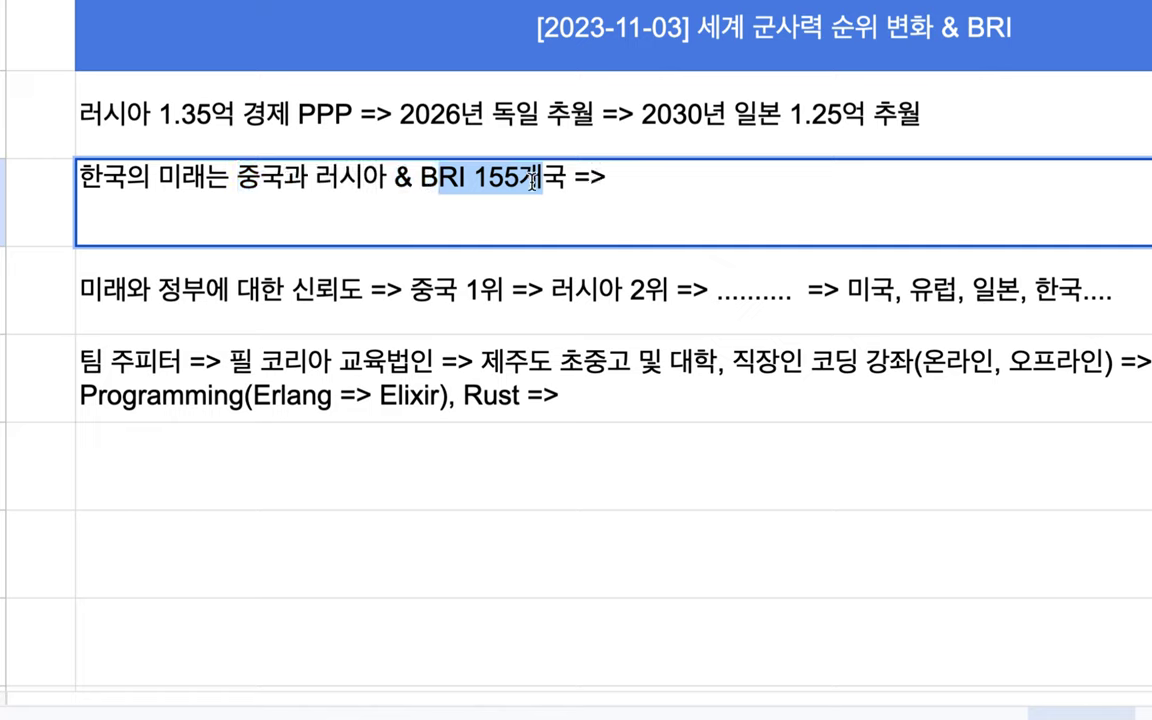
click(656, 183)
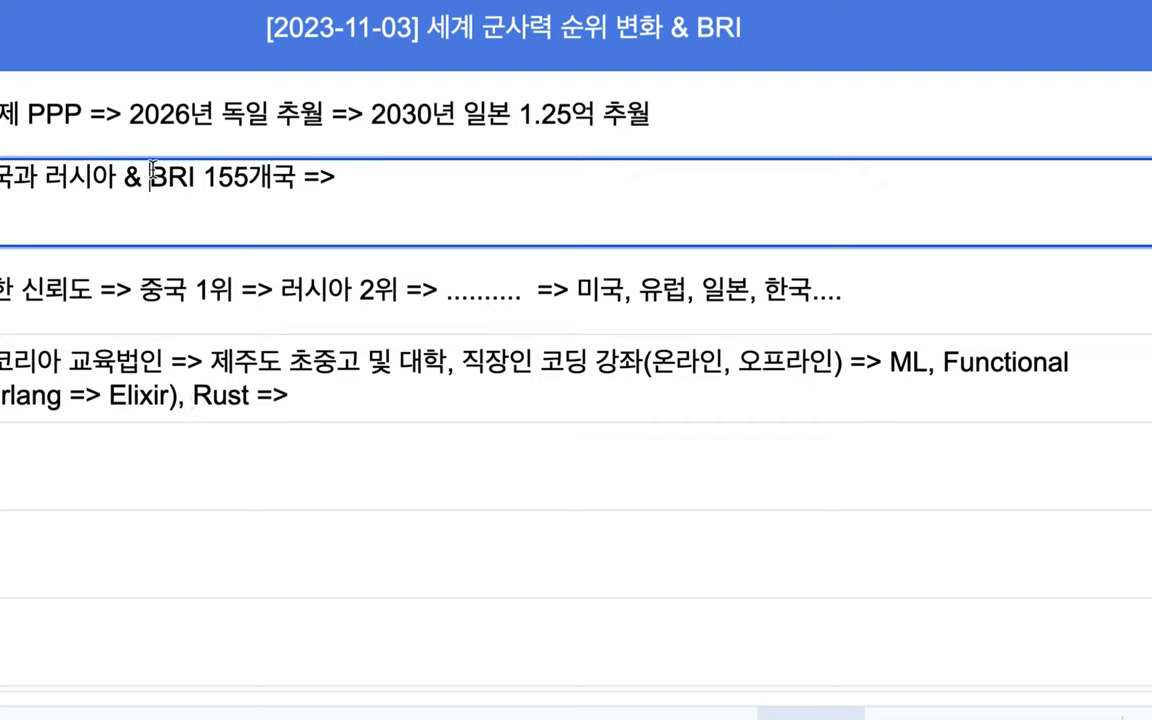
drag(148, 174, 287, 178)
Append "신도시 == 건물 + 운영체제(사회 시스템: 정부, 인프라)" to the row 3 note and highlight its 운영체제 part.
click(364, 183)
text(도시)
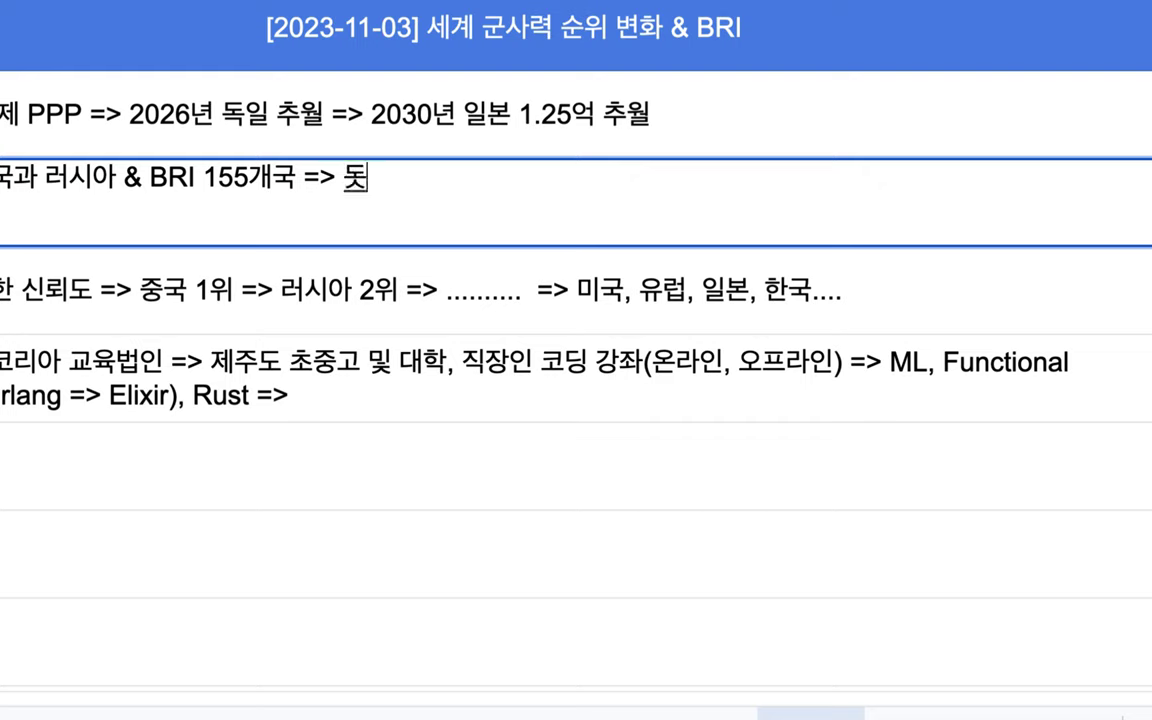
key(BackSpace)
key(BackSpace)
key(BackSpace)
text(신도)
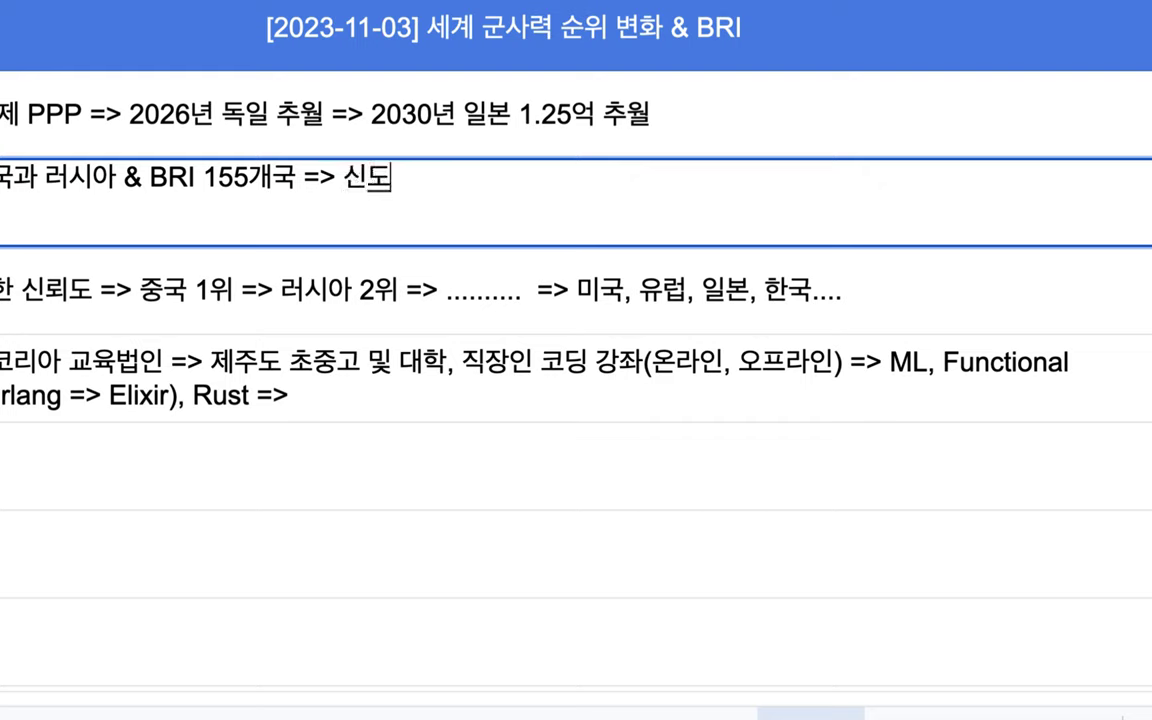
text(시 == )
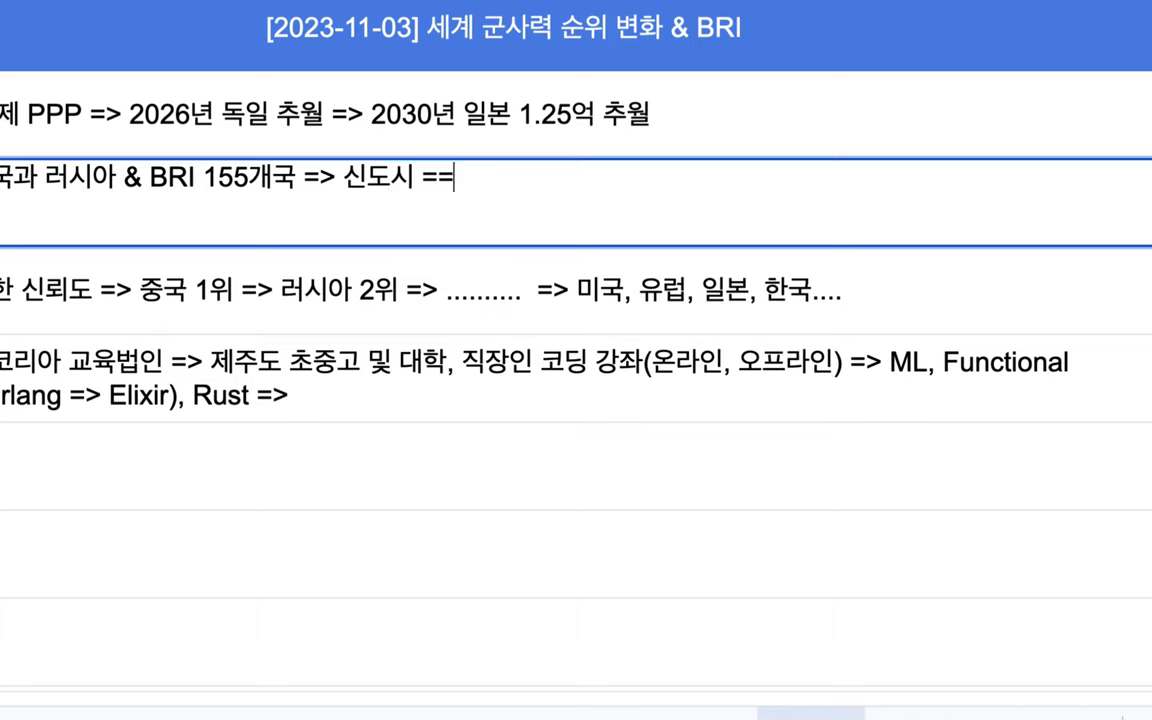
text(건물 + 운영체제(사호회 시스템: 정부, 이)
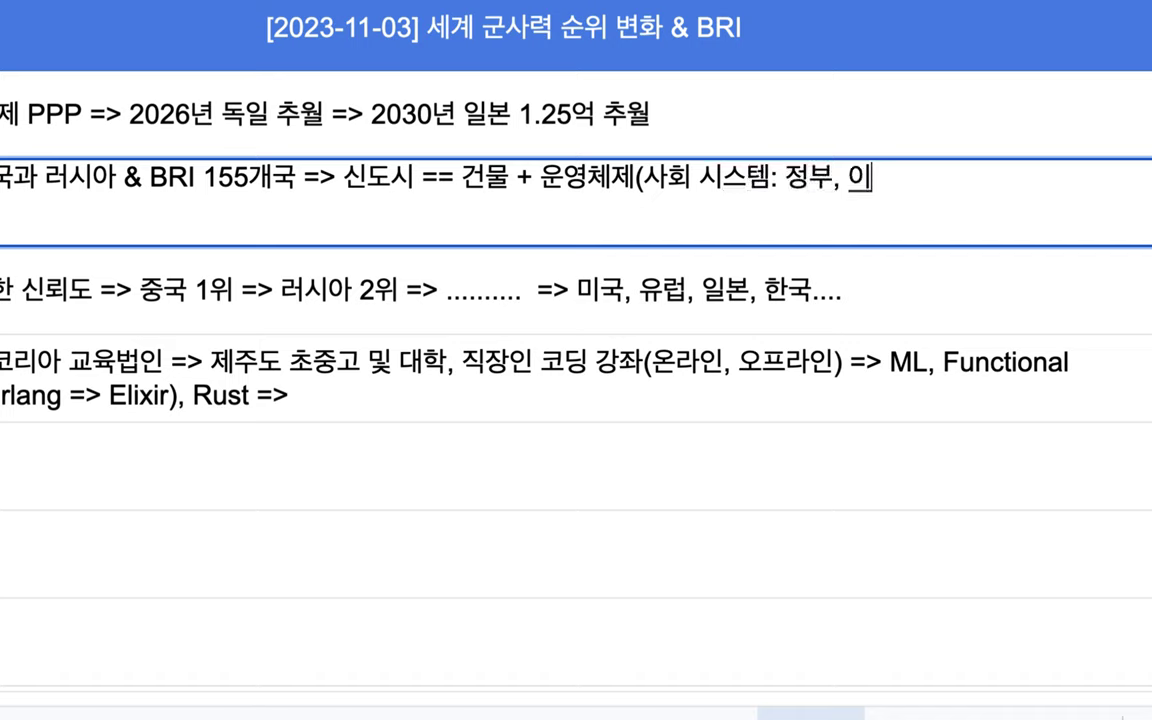
key(BackSpace)
text(인프라))
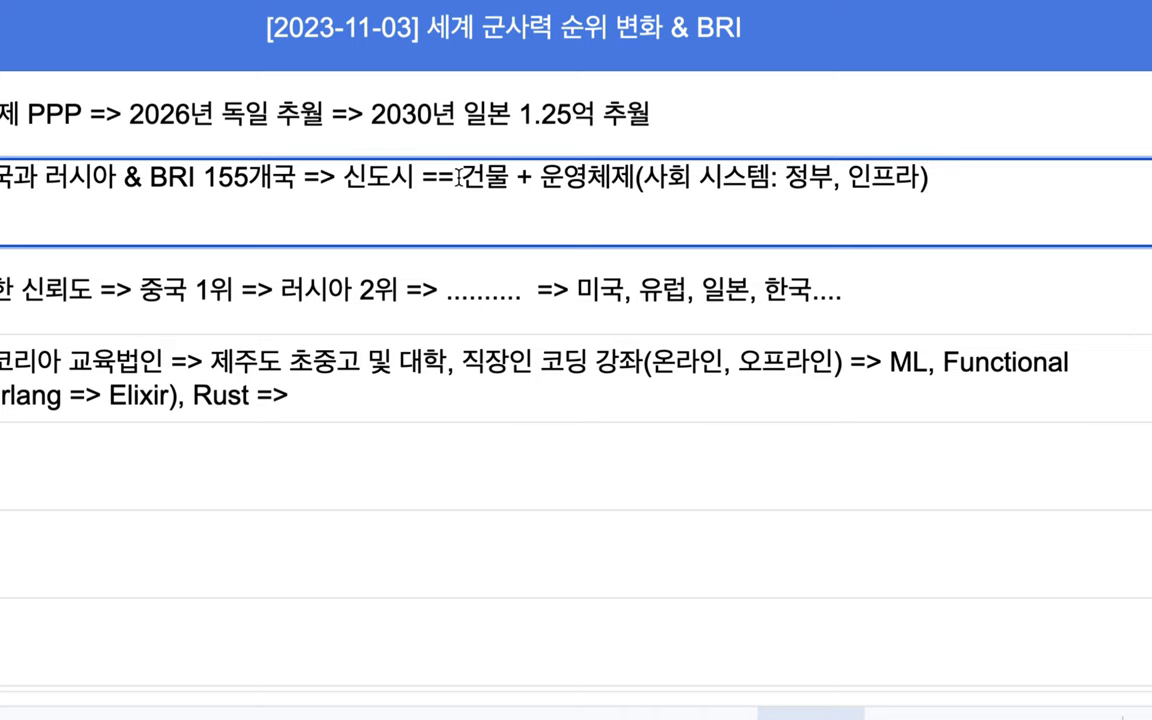
drag(540, 178, 918, 203)
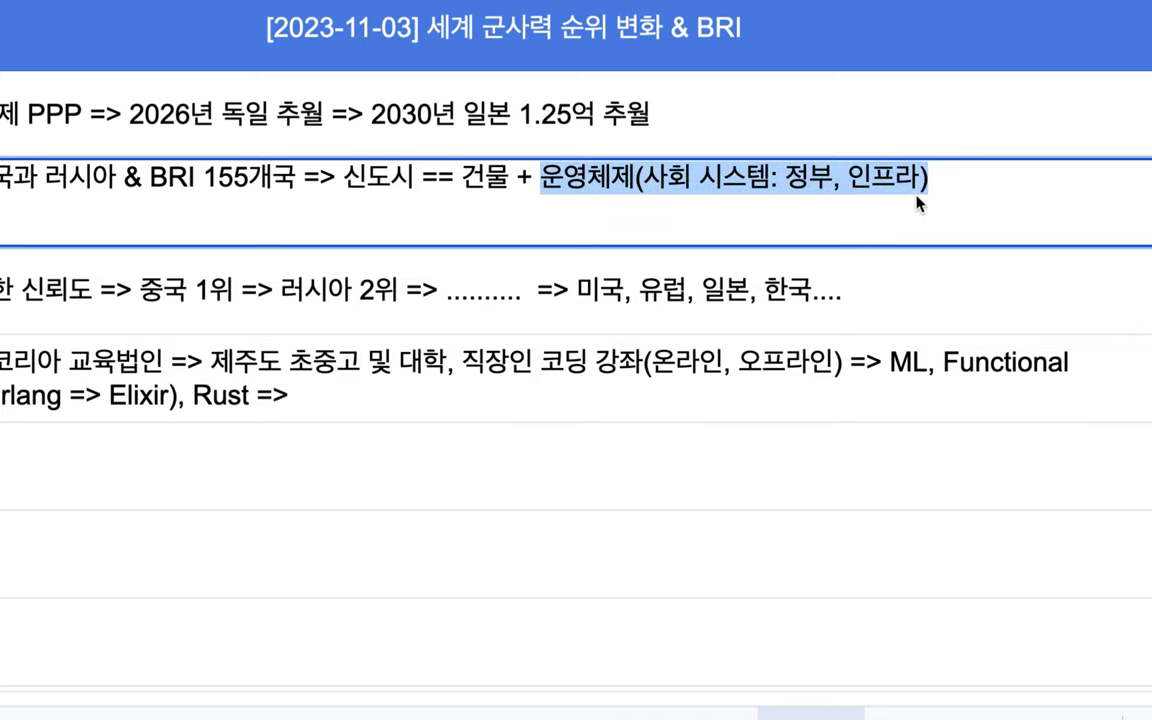
Delete the trailing "=>" after "Rust" in the row 5 note.
click(887, 375)
drag(905, 365, 256, 386)
click(270, 387)
double_click(270, 387)
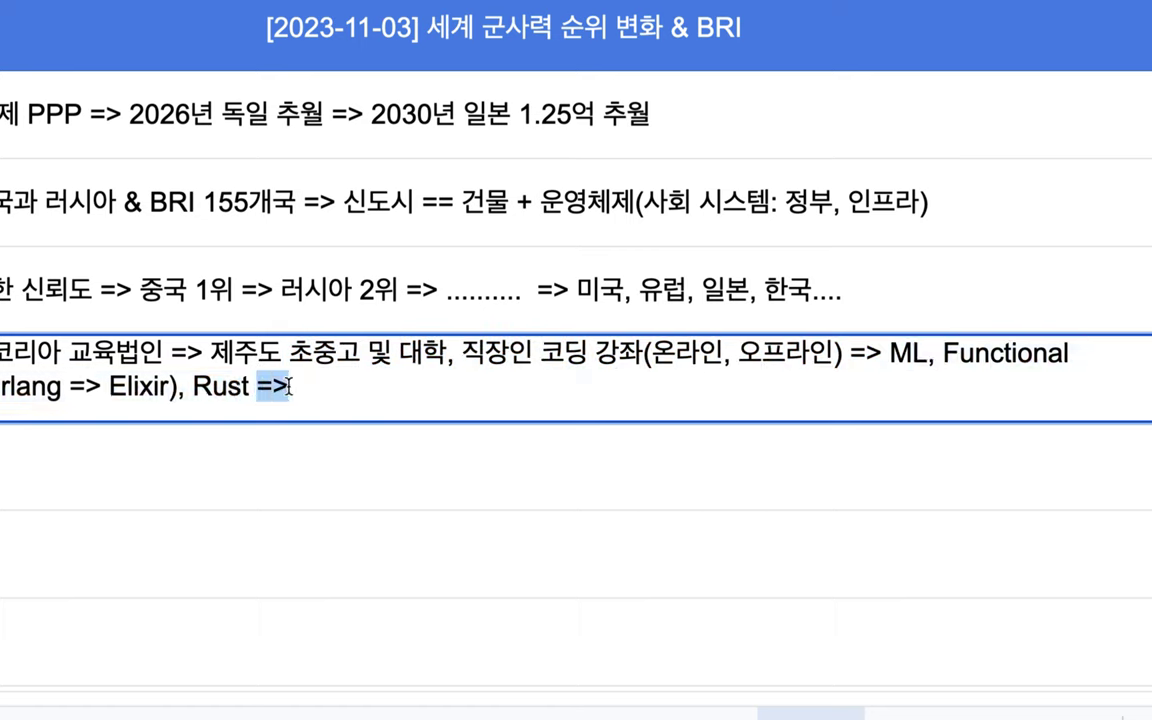
key(BackSpace)
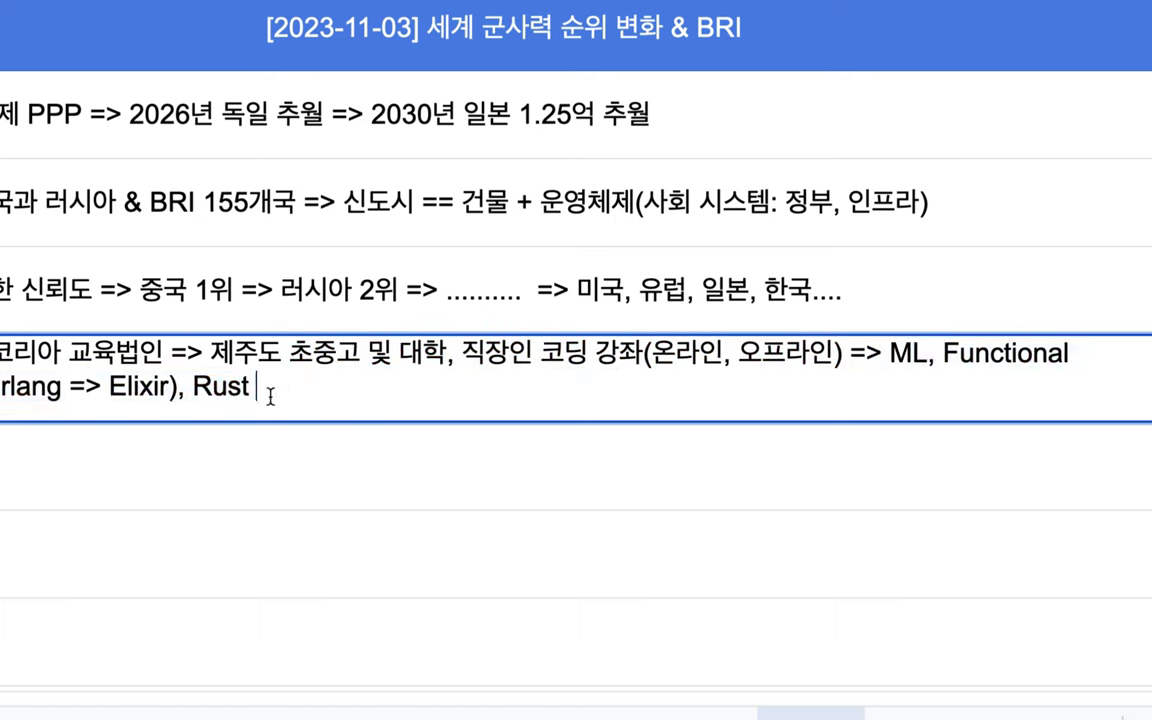
Insert "교육, 의료, 주거, 시장 ....교통" between "정부," and "인프라" in the row 3 note's social system list.
click(663, 238)
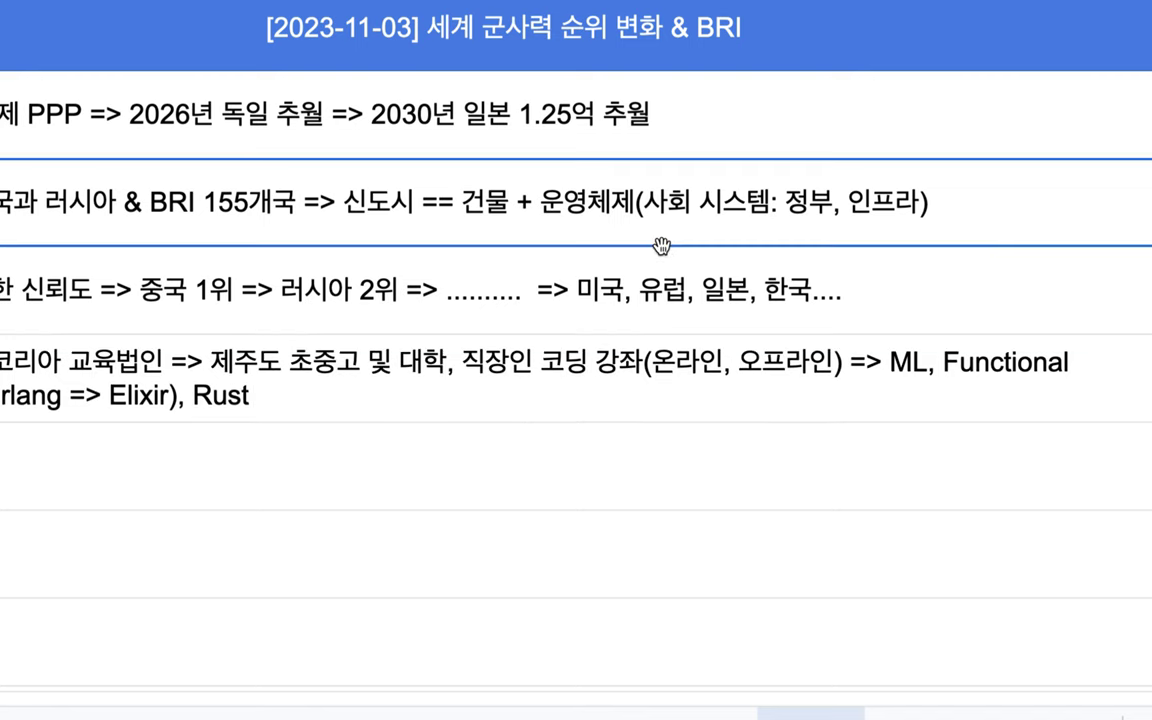
double_click(784, 204)
double_click(818, 175)
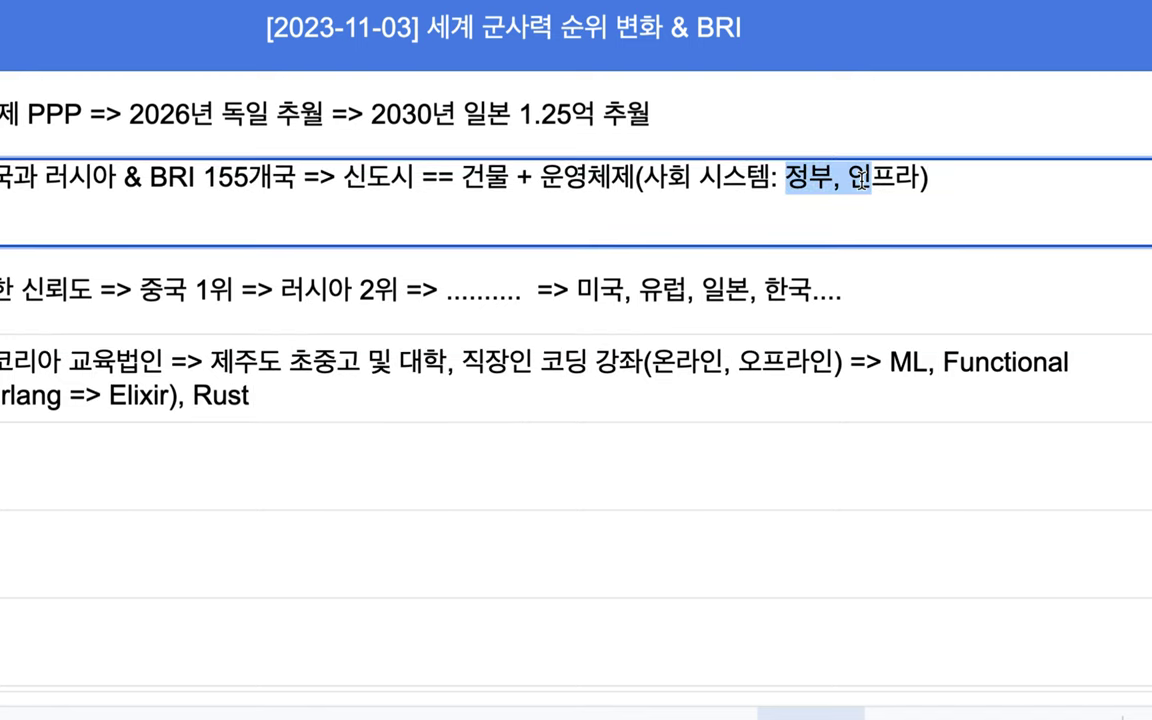
click(849, 178)
text(교육, 월)
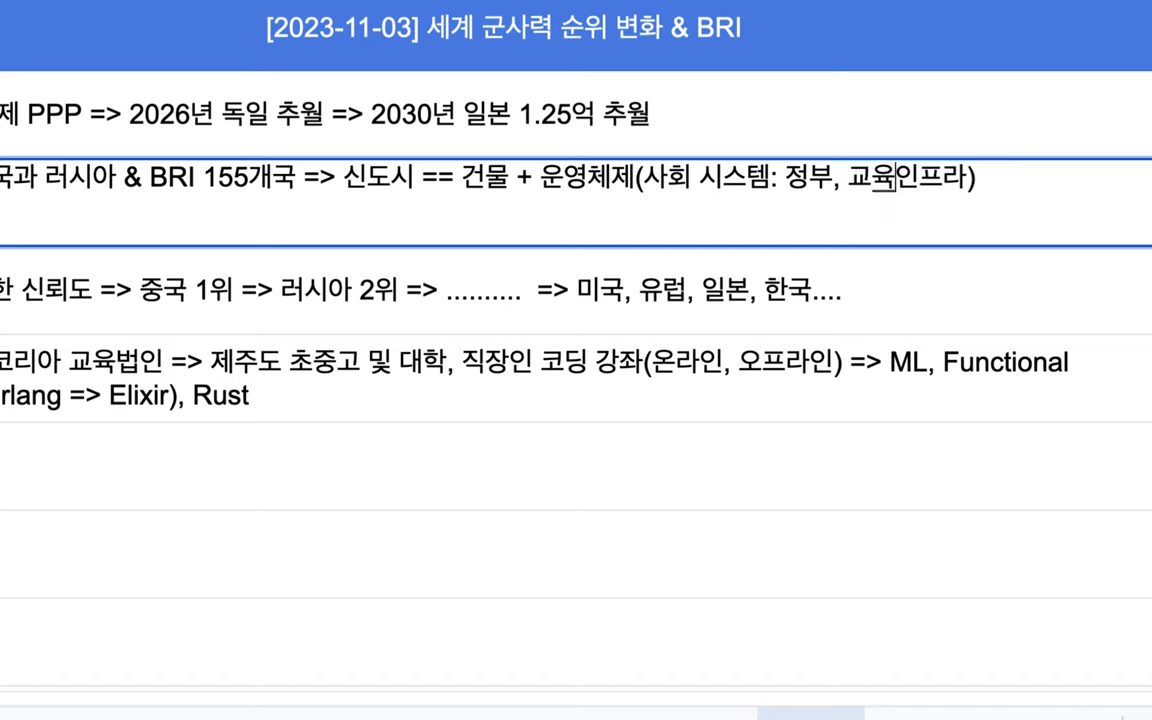
text(료, 주거, 시자)
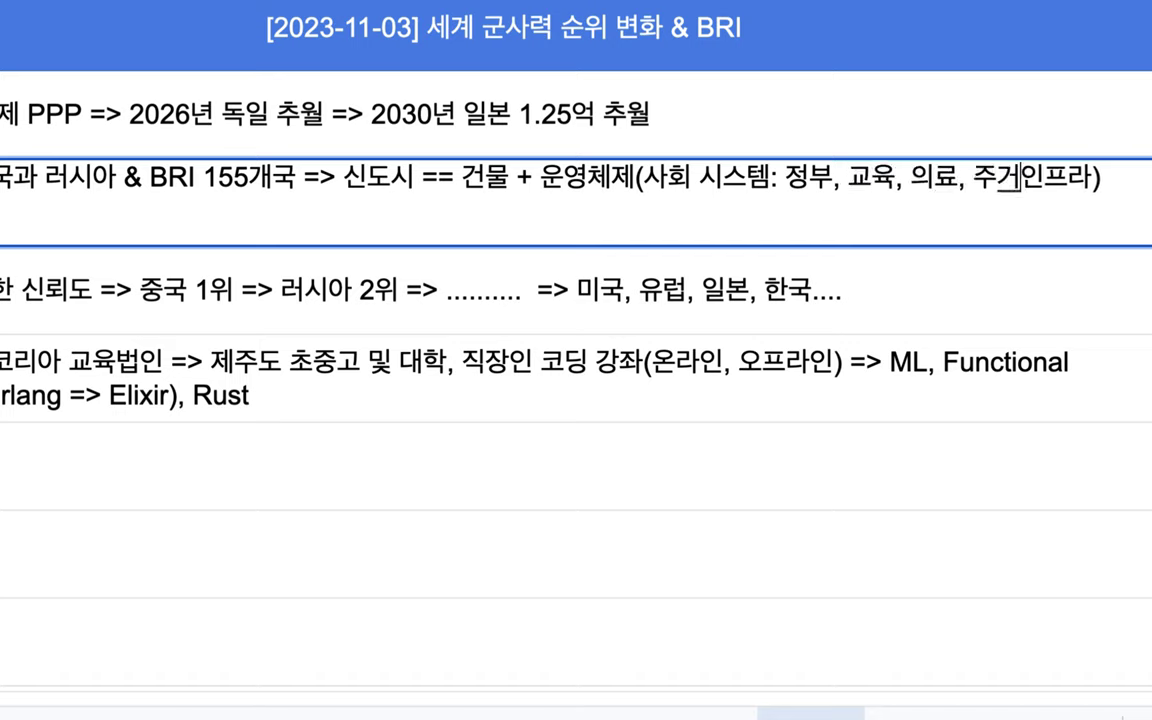
text(ㅇ ....)
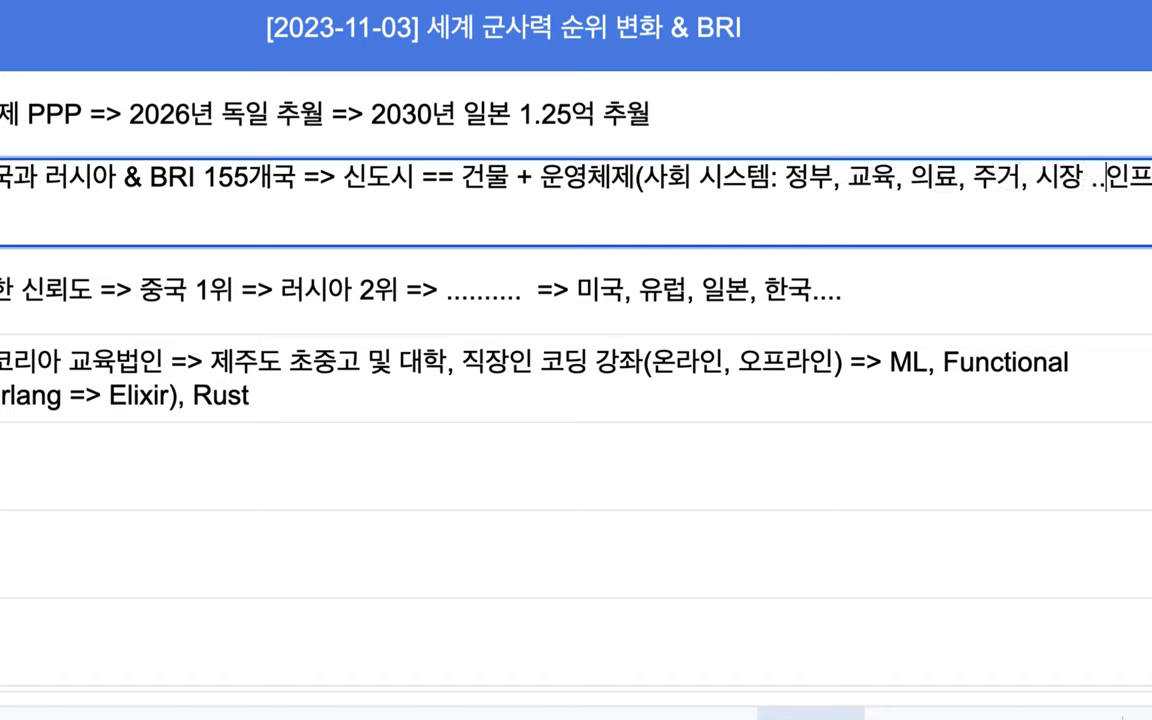
text(교통 인프라)
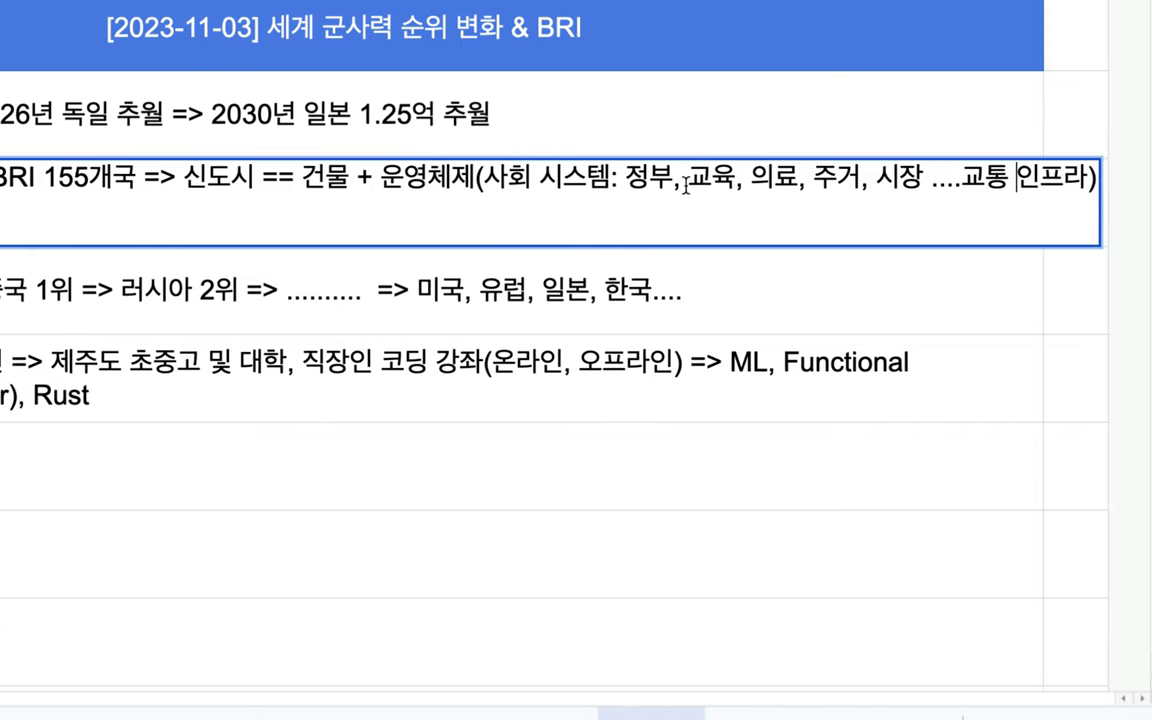
Review the row 3 note by highlighting its social system list and the phrase starting at "운영체제".
drag(650, 180, 1063, 180)
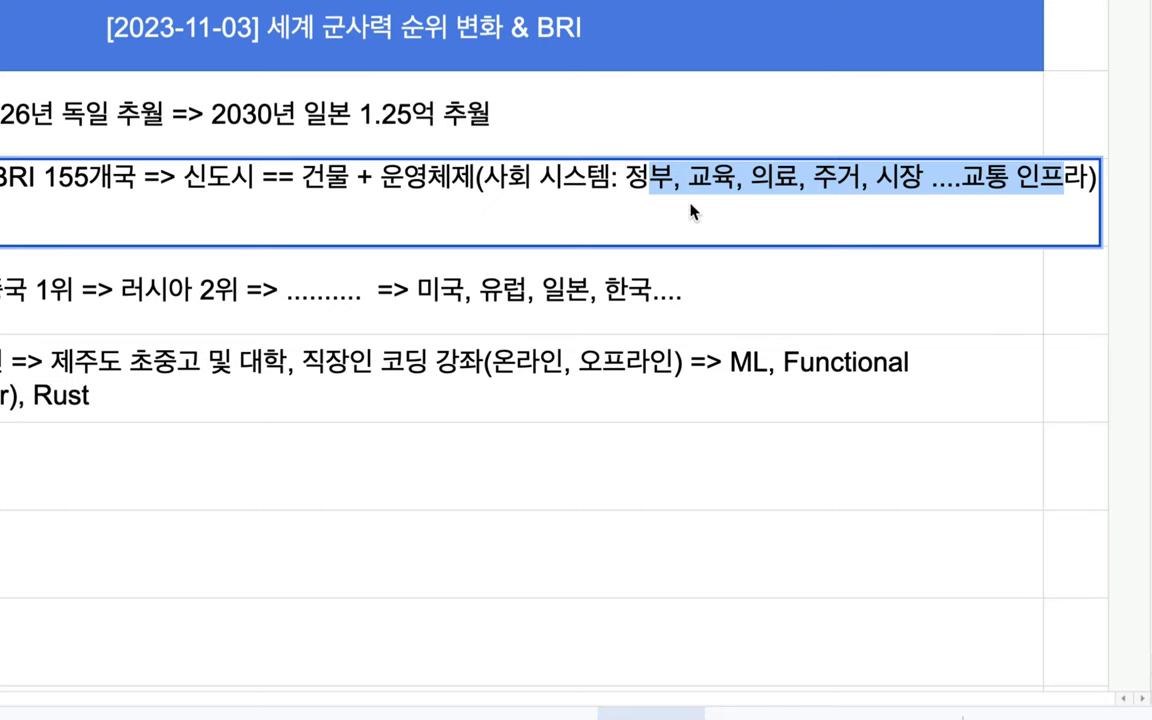
double_click(646, 331)
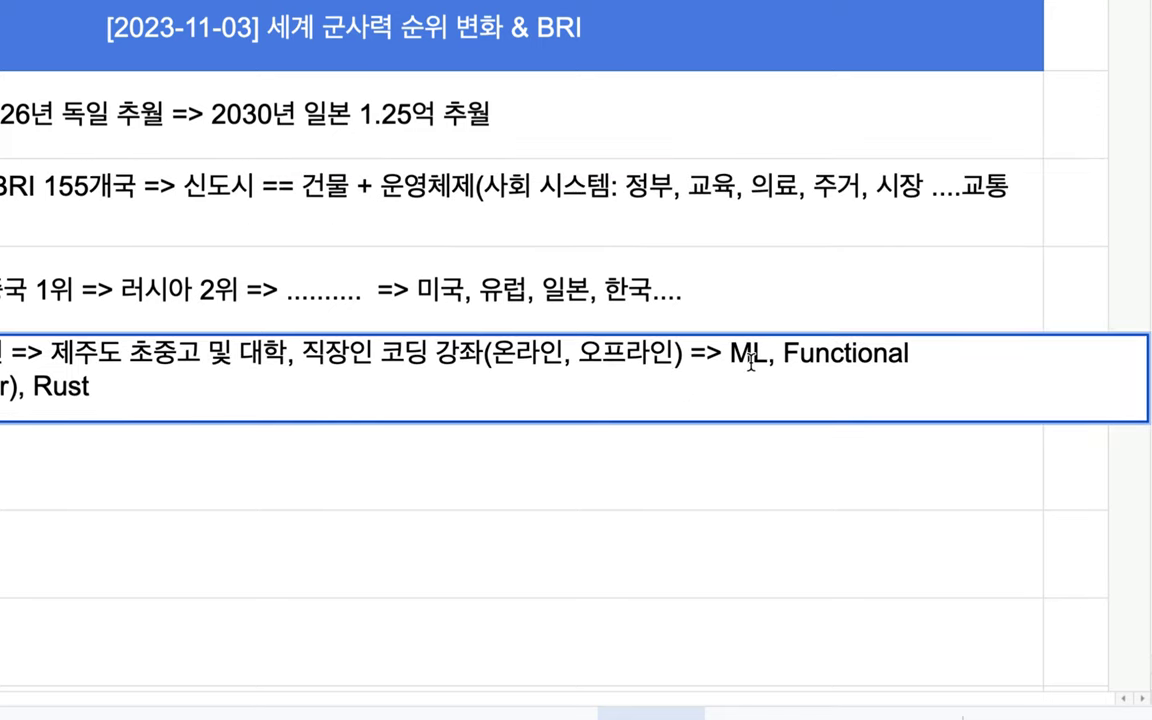
click(721, 220)
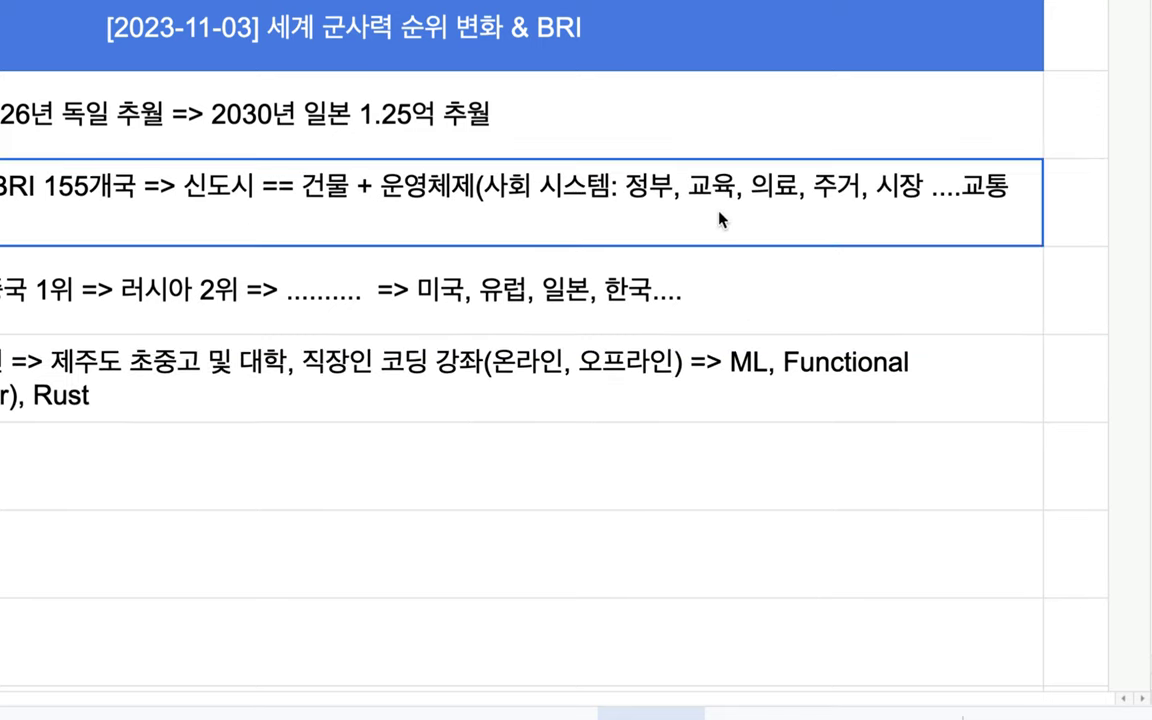
double_click(480, 178)
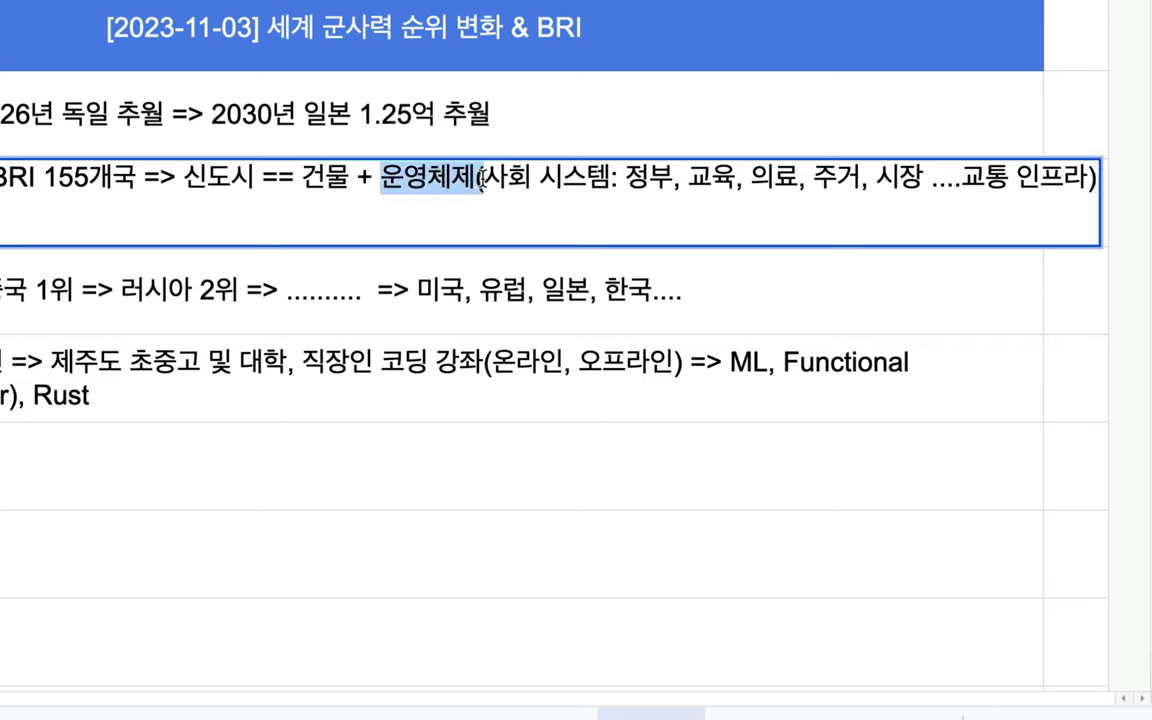
drag(480, 178, 875, 188)
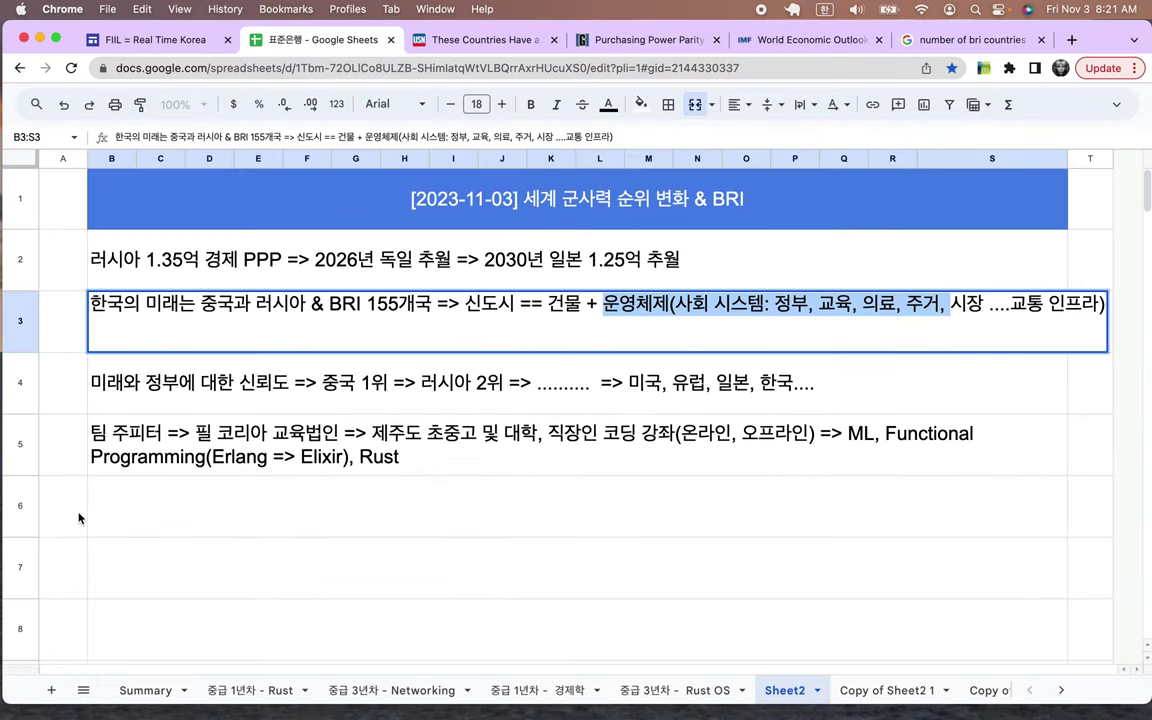
scroll(79, 517, down, 2)
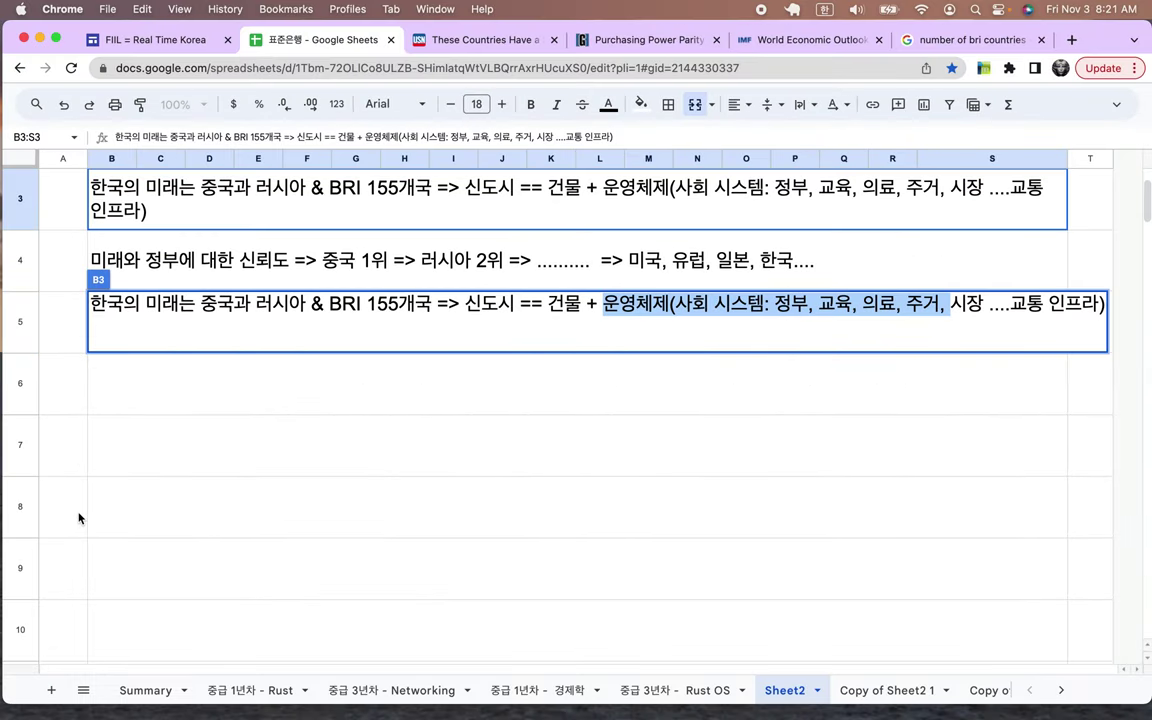